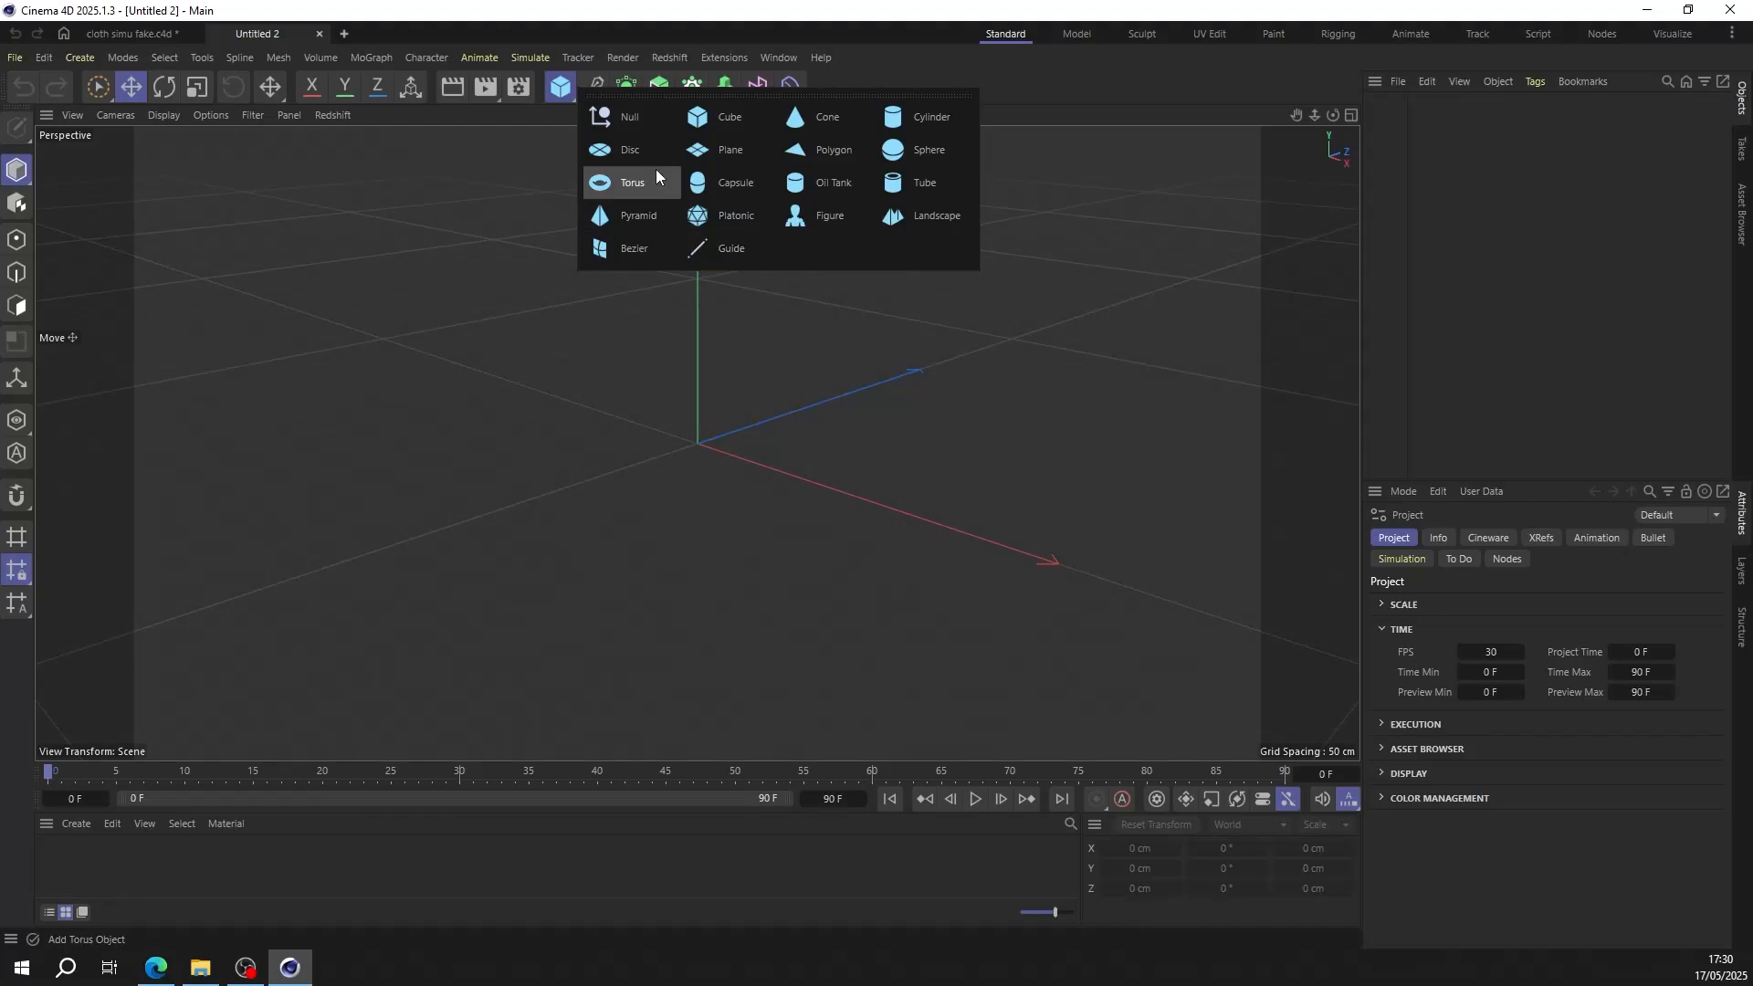
Step: Add a Polygon object, display shading with lines in the viewport, and scale the polygon uniformly to about 318.6 cm
left_click(818, 147)
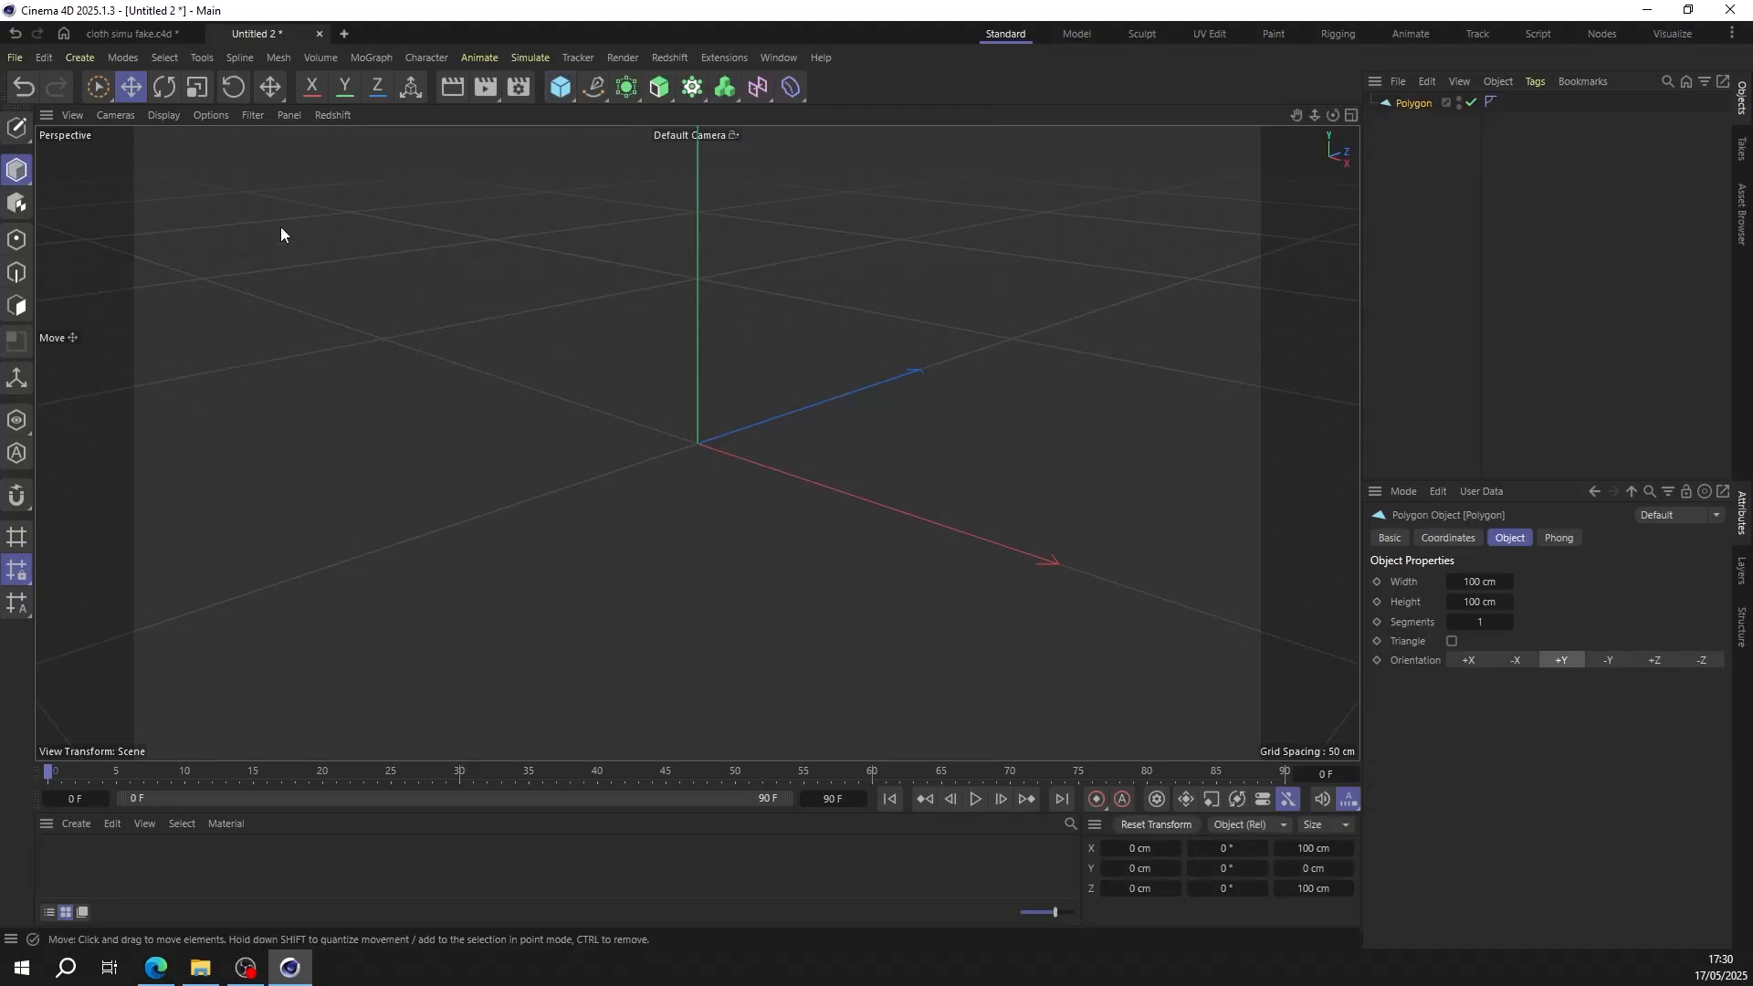
left_click(172, 115)
left_click(209, 187)
key("t")
left_click_drag(738, 475, 493, 577)
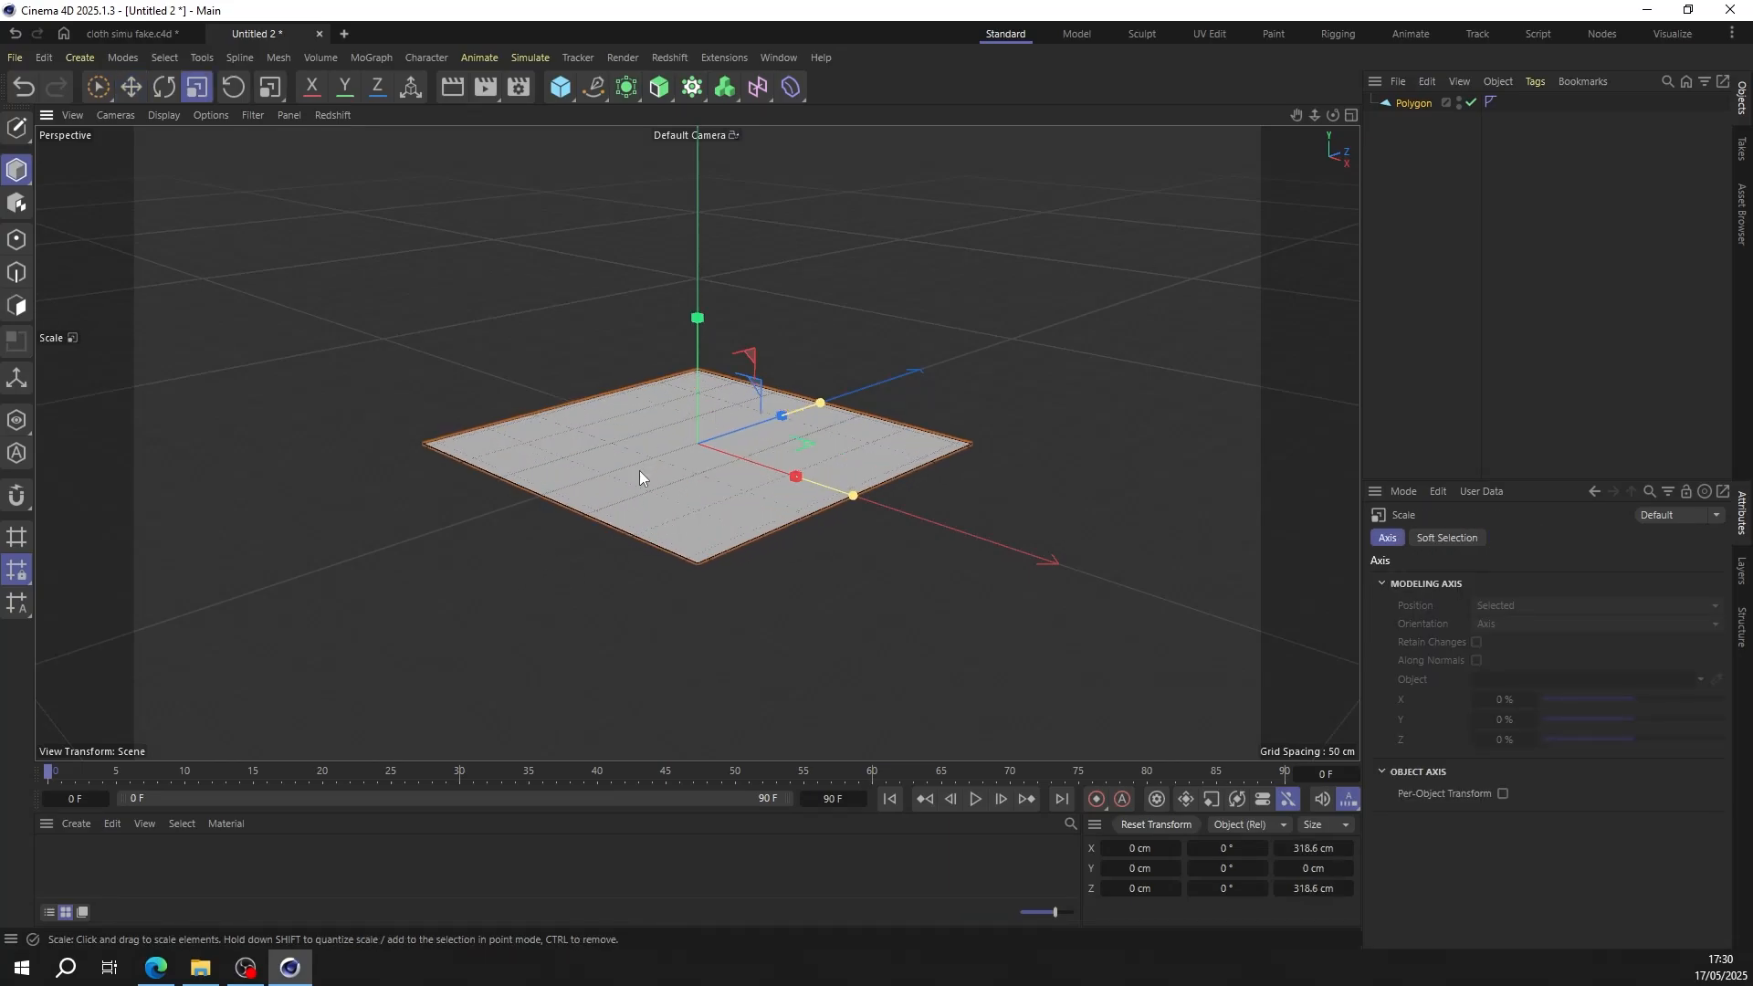
scroll(704, 457, "up", 3)
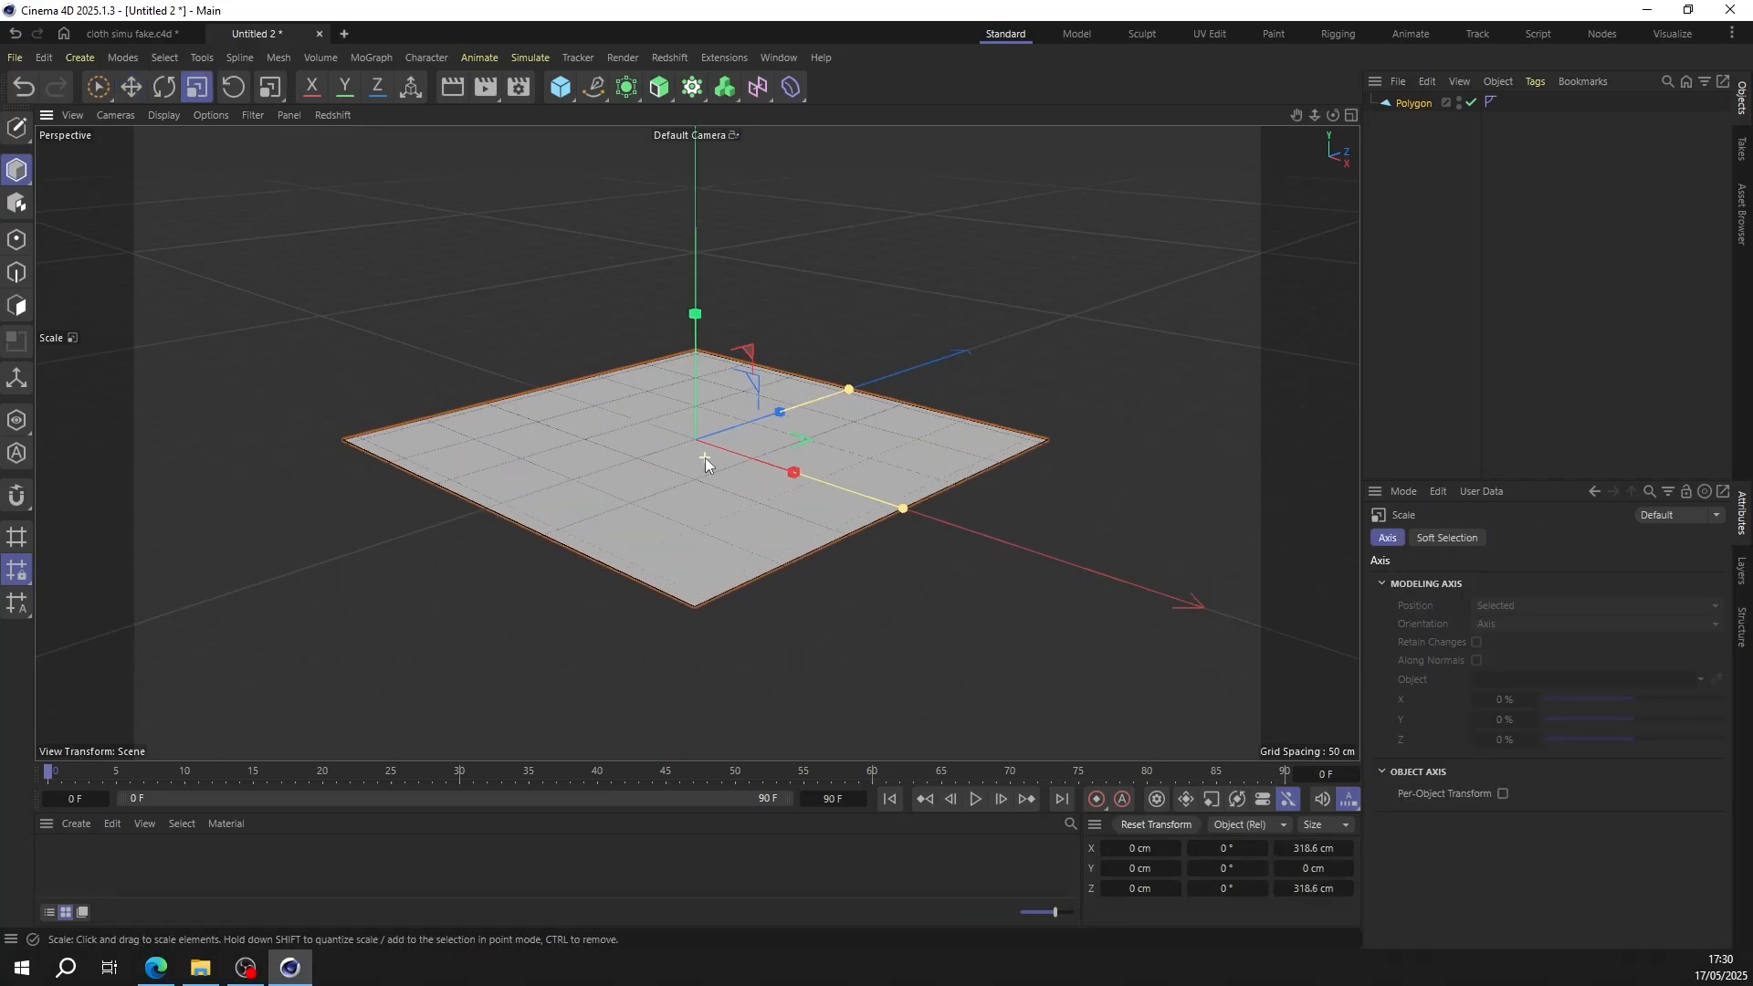
Step: Hide the viewport grid and set the polygon's segments to 100
left_click(255, 117)
left_click(292, 239)
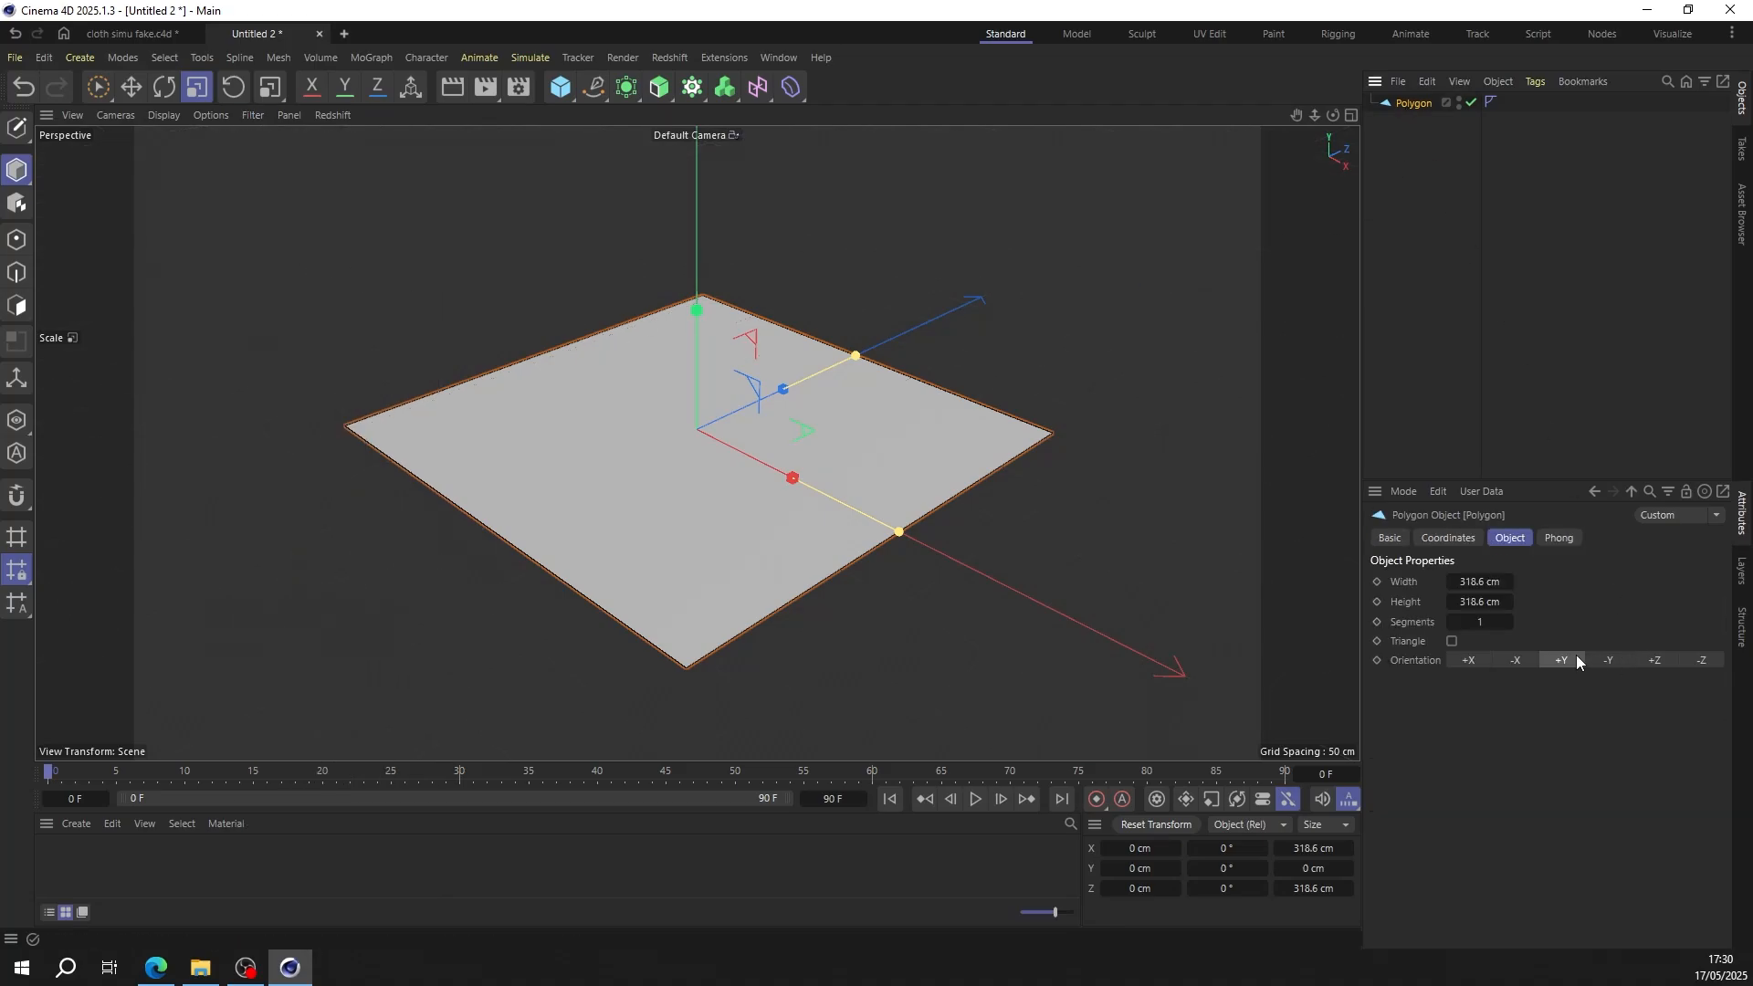
left_click(1500, 623)
type("50")
key("Return")
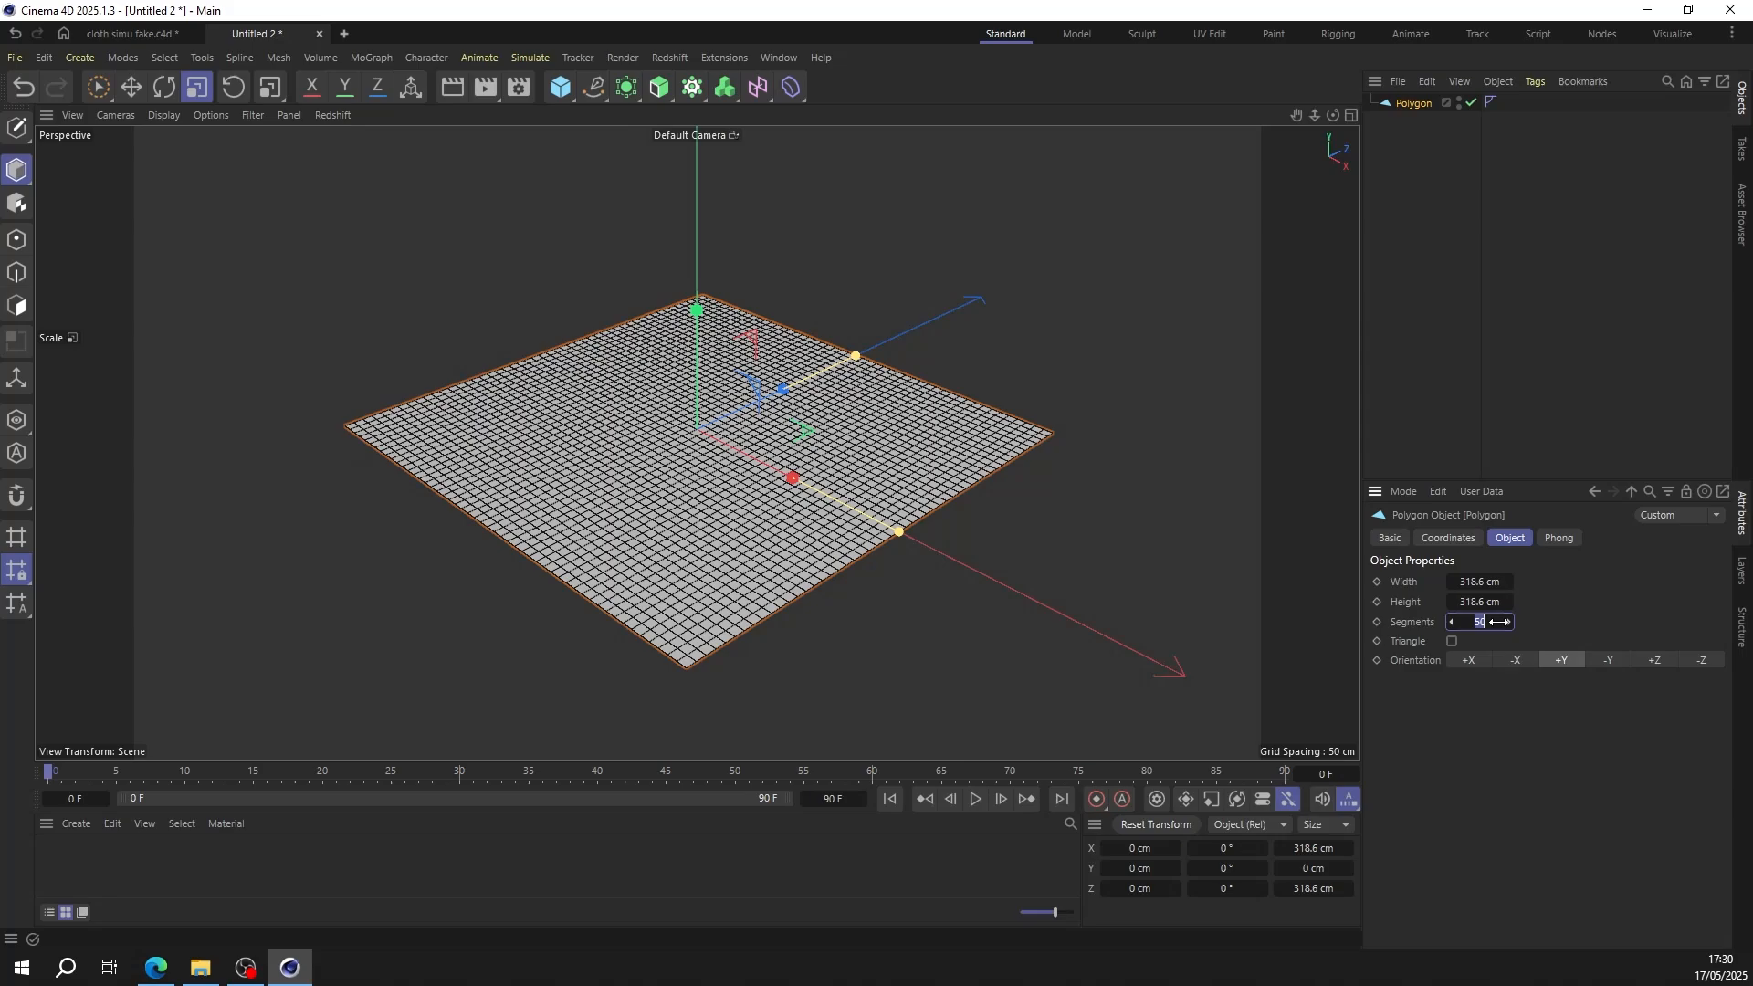
type("100")
key("Return")
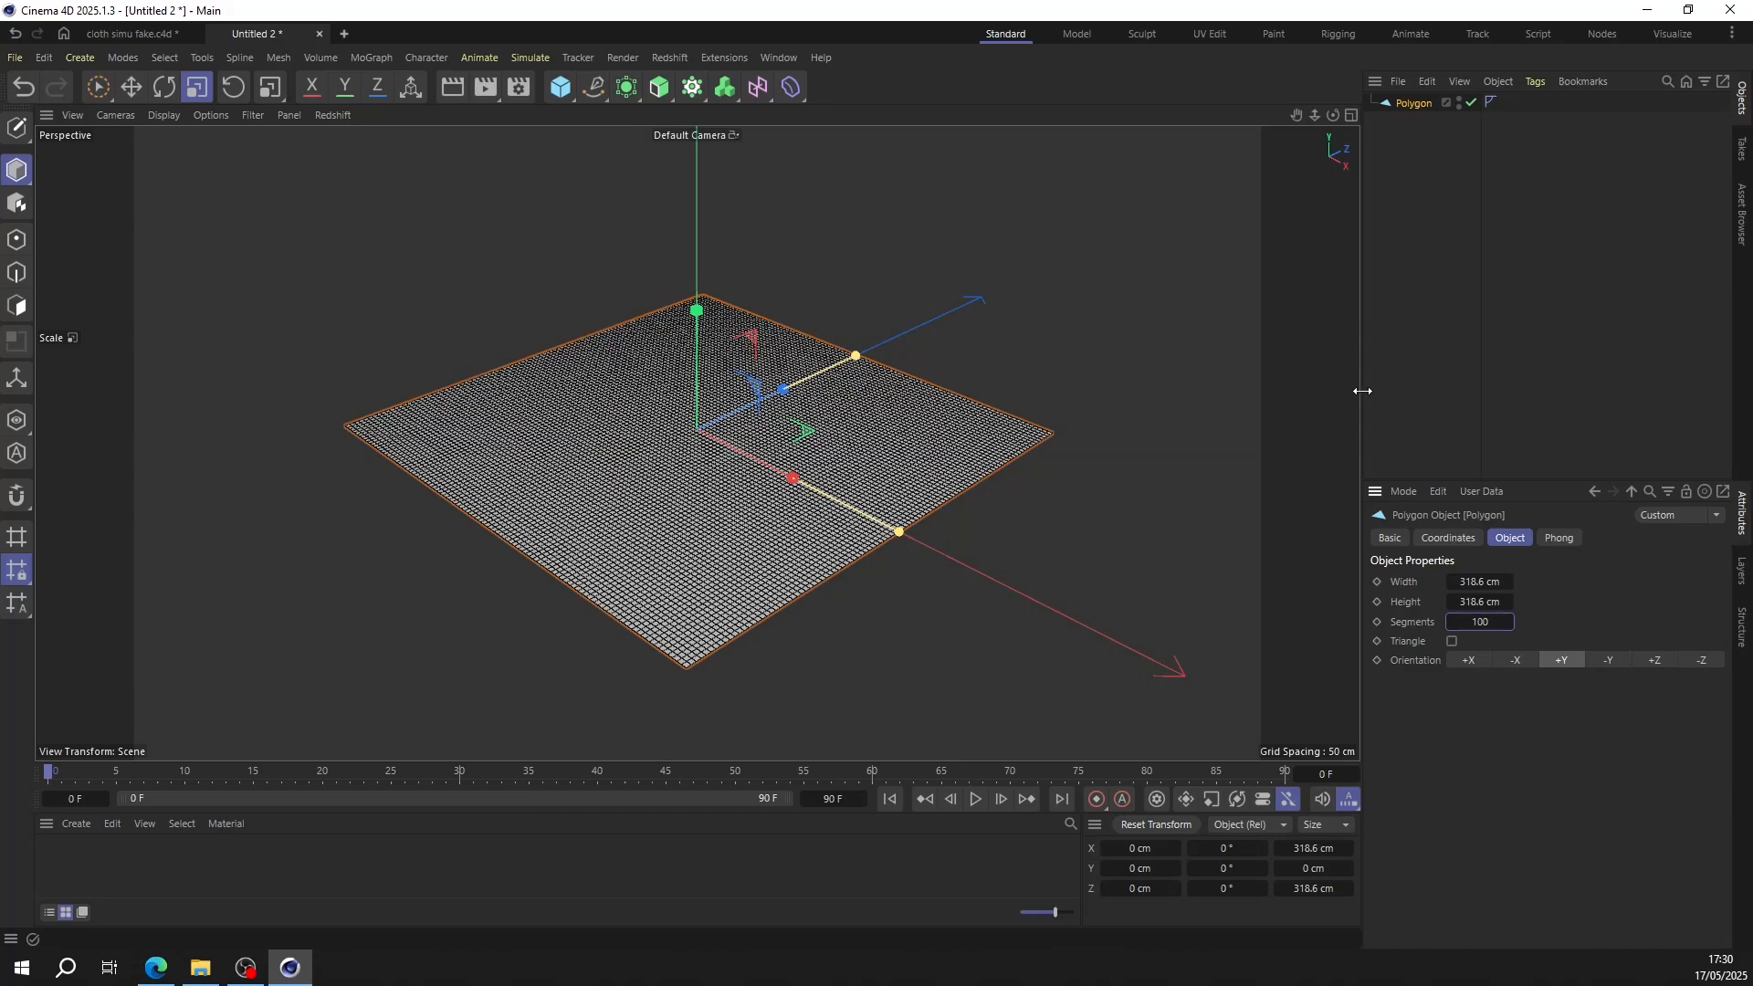
Step: Add a Displacer deformer with a Noise shader under the polygon and increase its displacement height
left_click(790, 91)
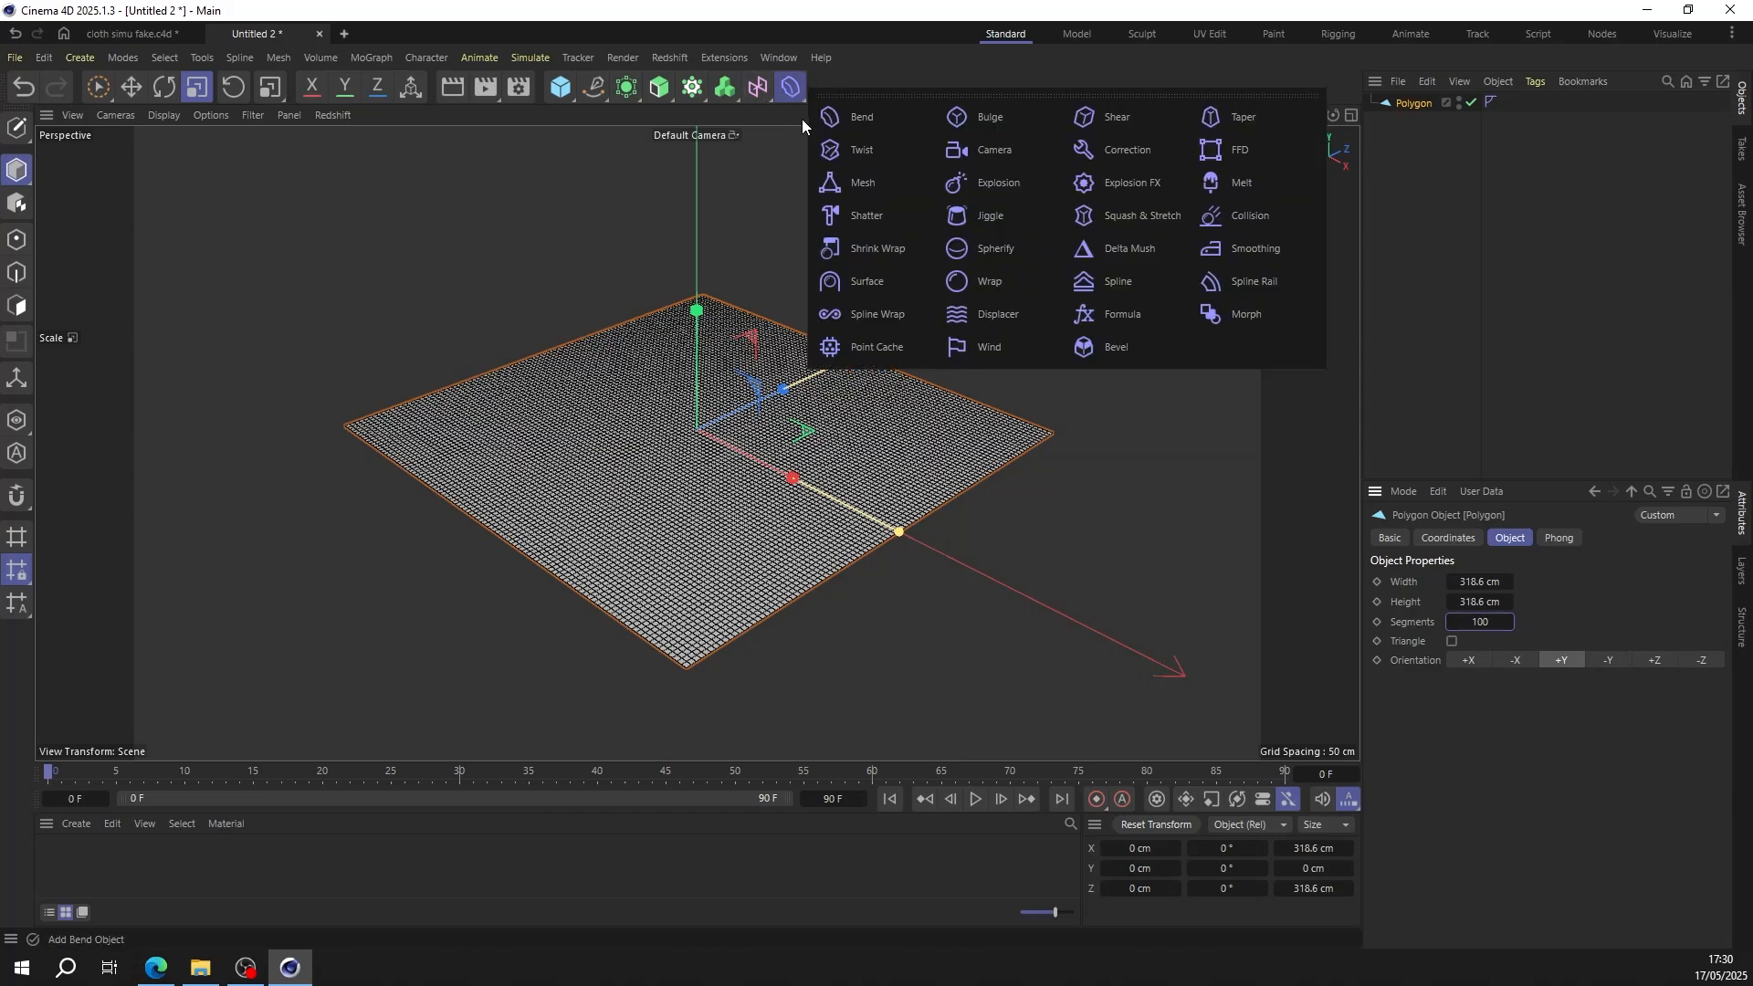
left_click(1007, 312)
left_click(1551, 540)
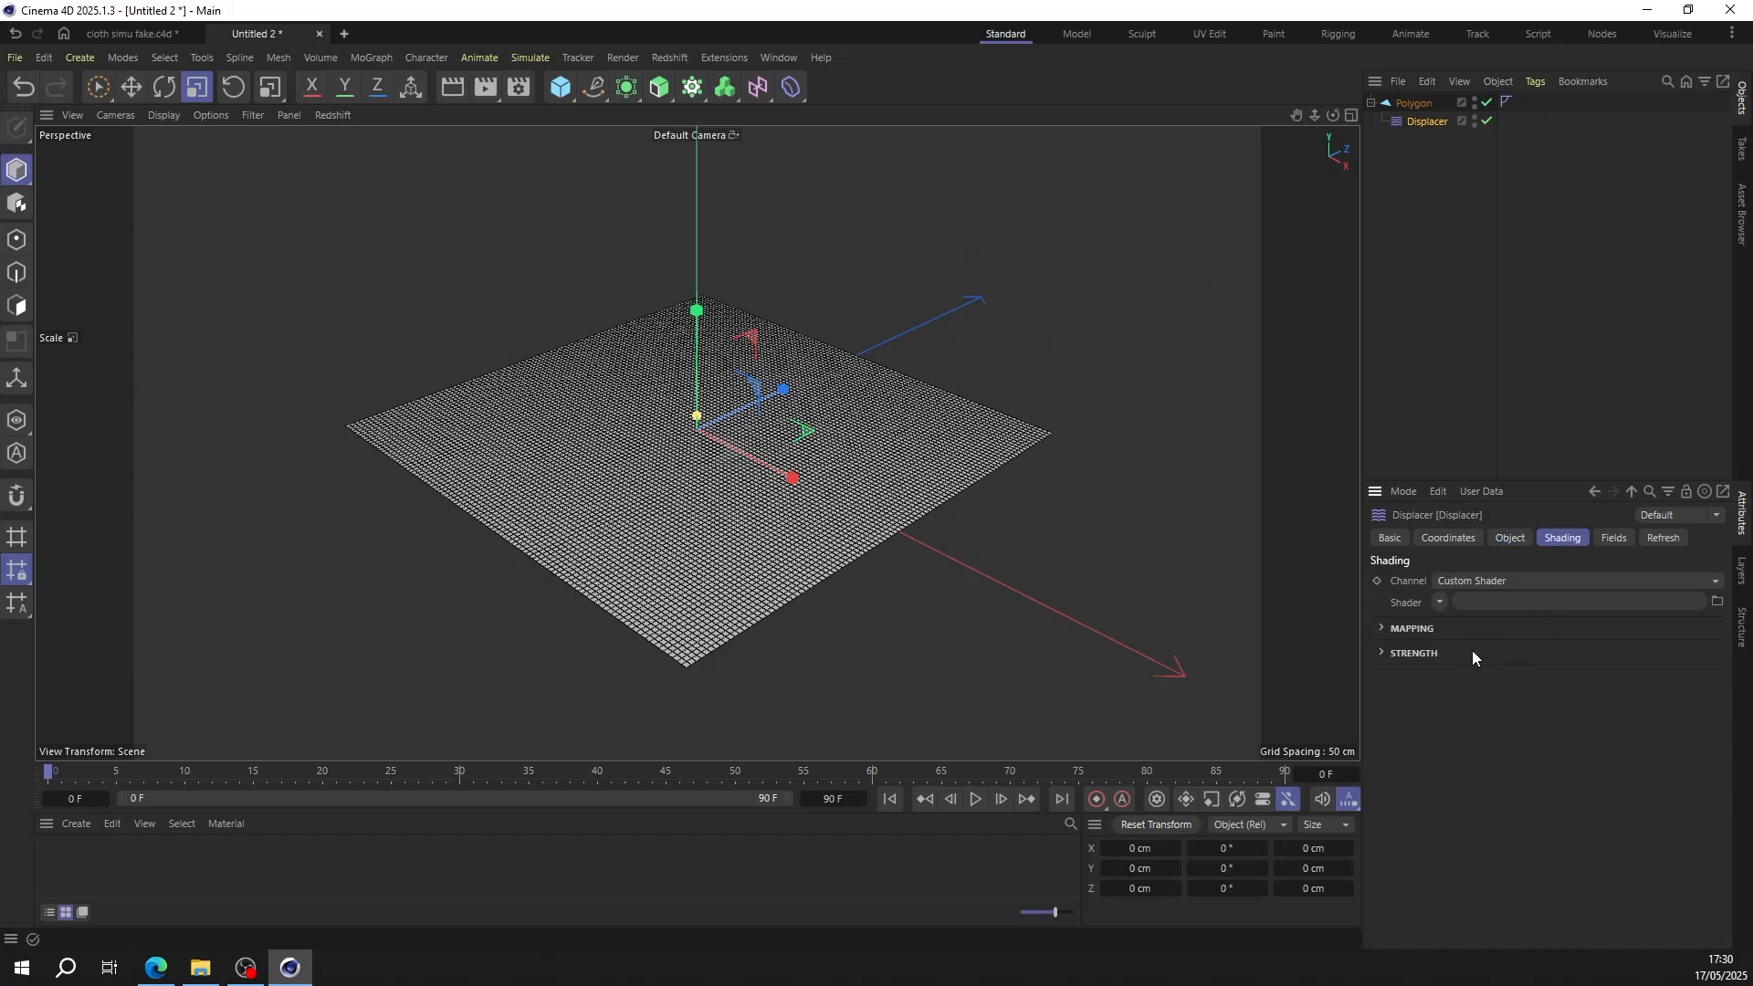
left_click(1439, 601)
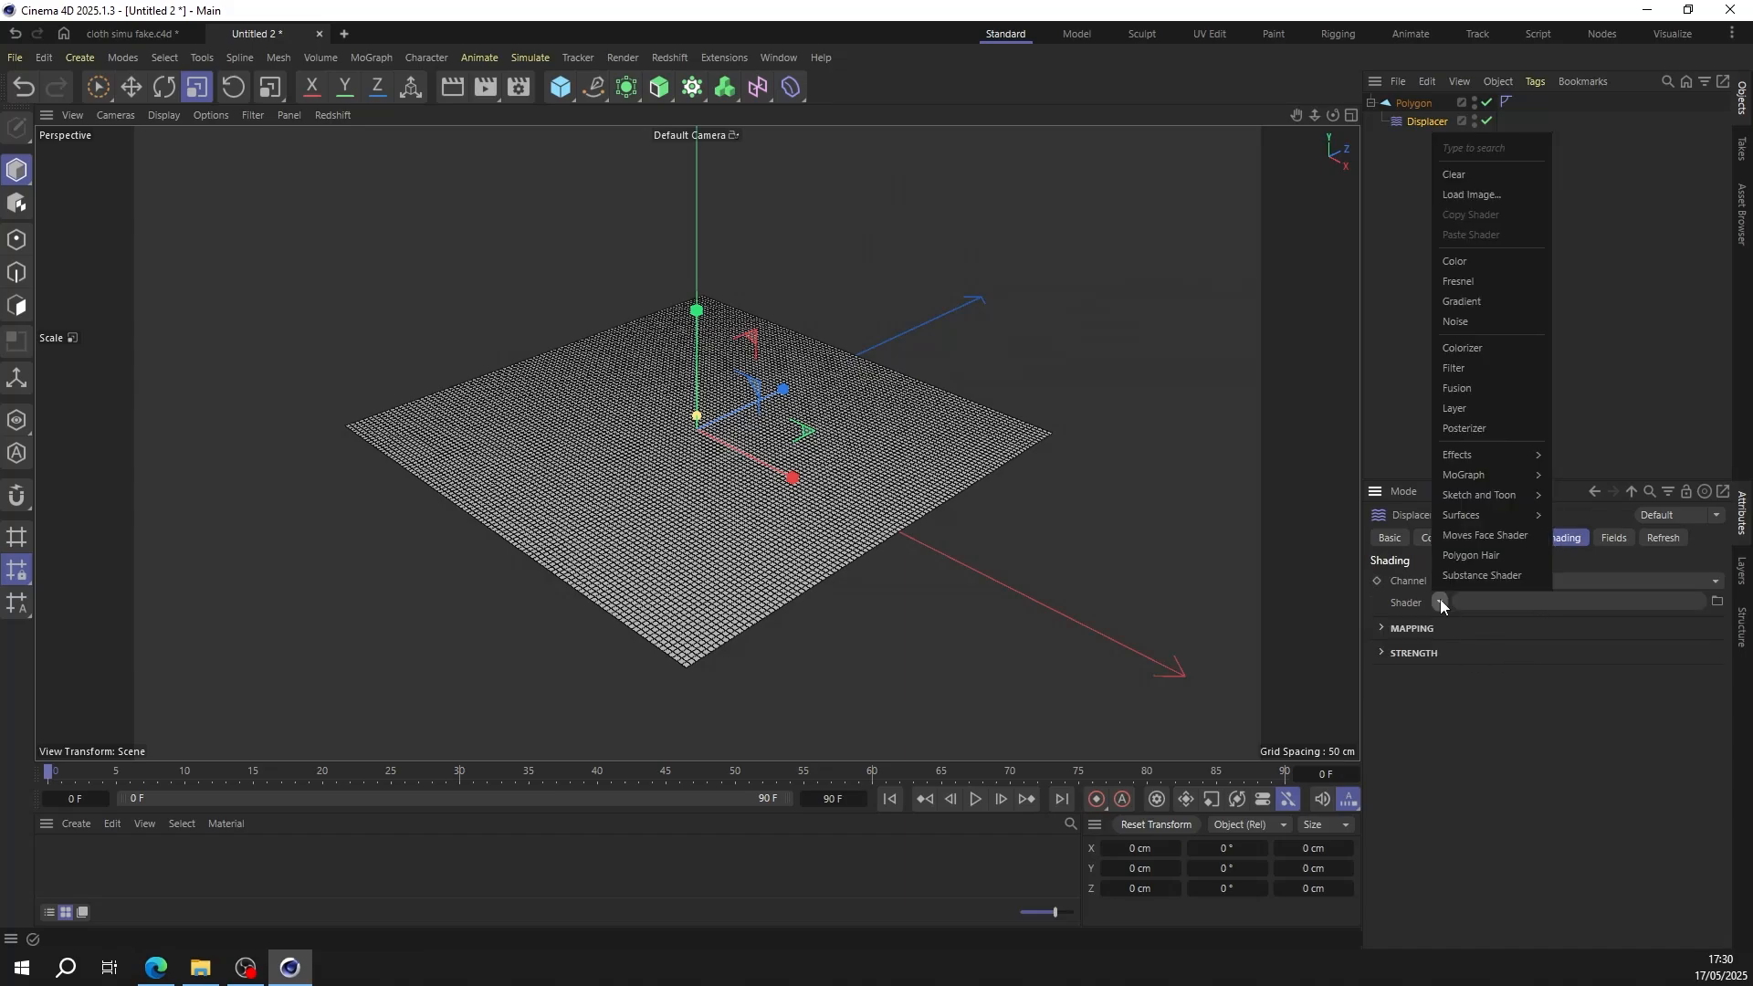
left_click(1464, 321)
left_click_drag(698, 416, 699, 369)
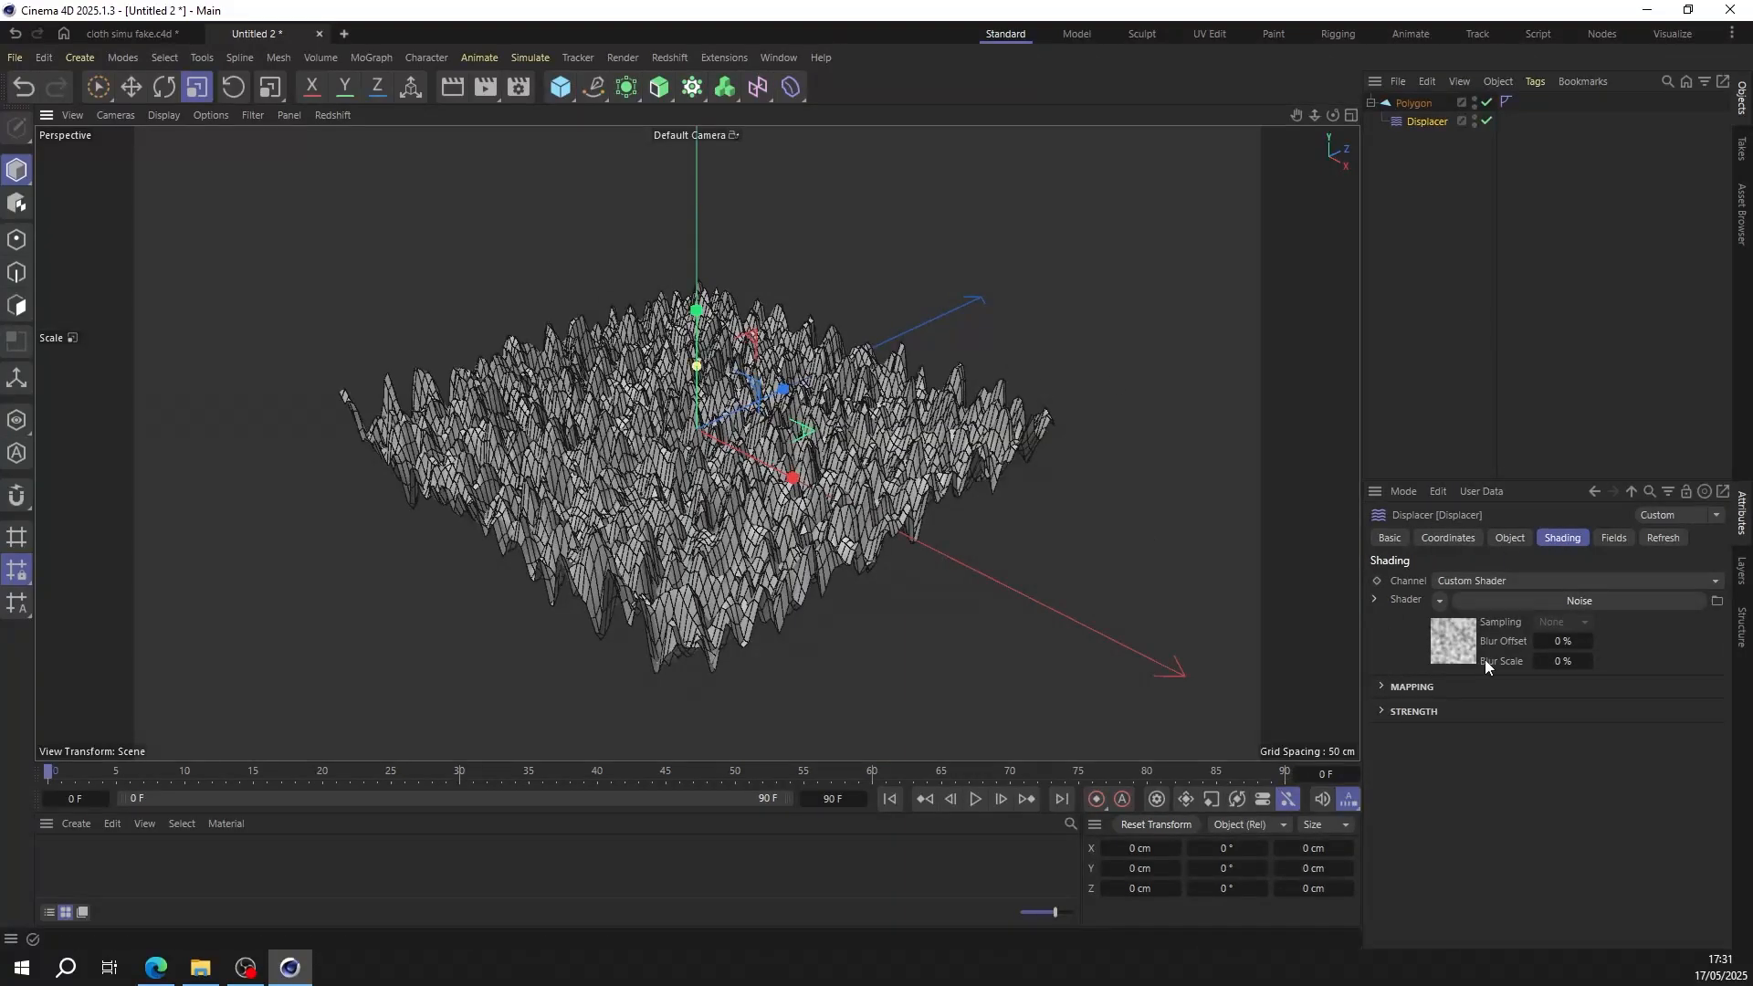
Step: Set the noise shader's global scale to about 842% and display the viewport shaded without lines
left_click(1452, 653)
left_click_drag(1518, 812, 1650, 811)
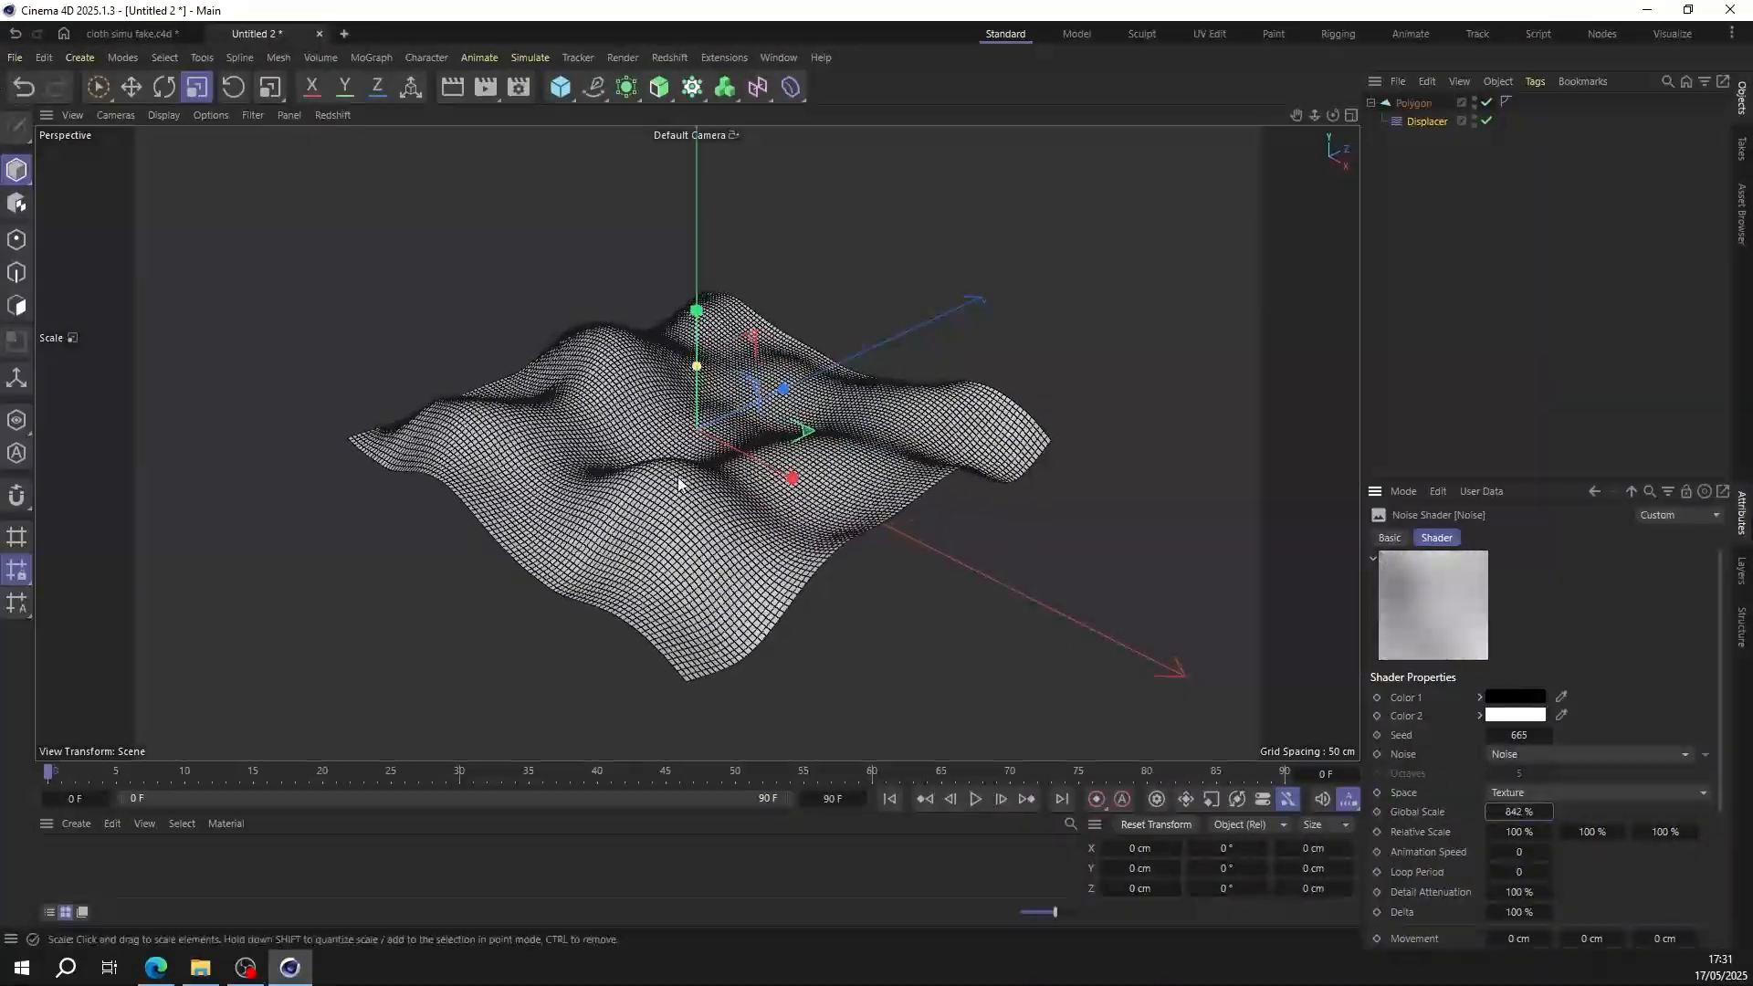
left_click(163, 115)
left_click(197, 168)
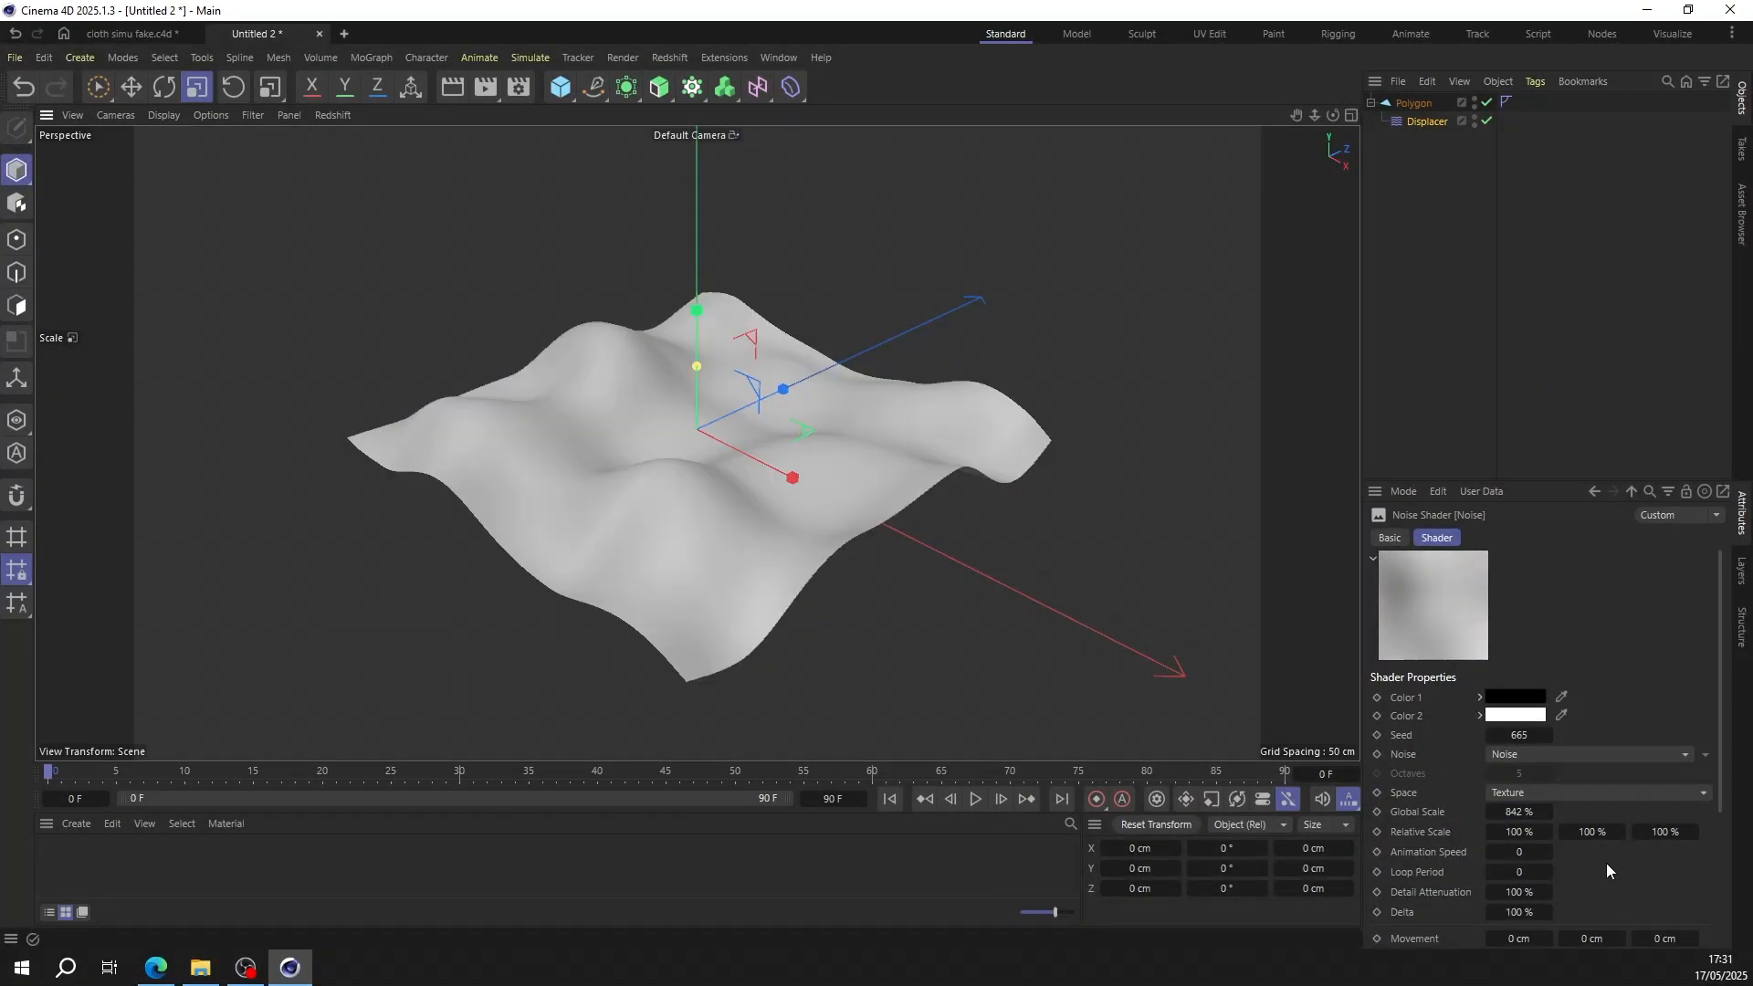
Step: Set the noise's animation speed to 0.5, its first movement value to 1 cm and speed to 1%, and preview the animation
scroll(1604, 864, "down", 3)
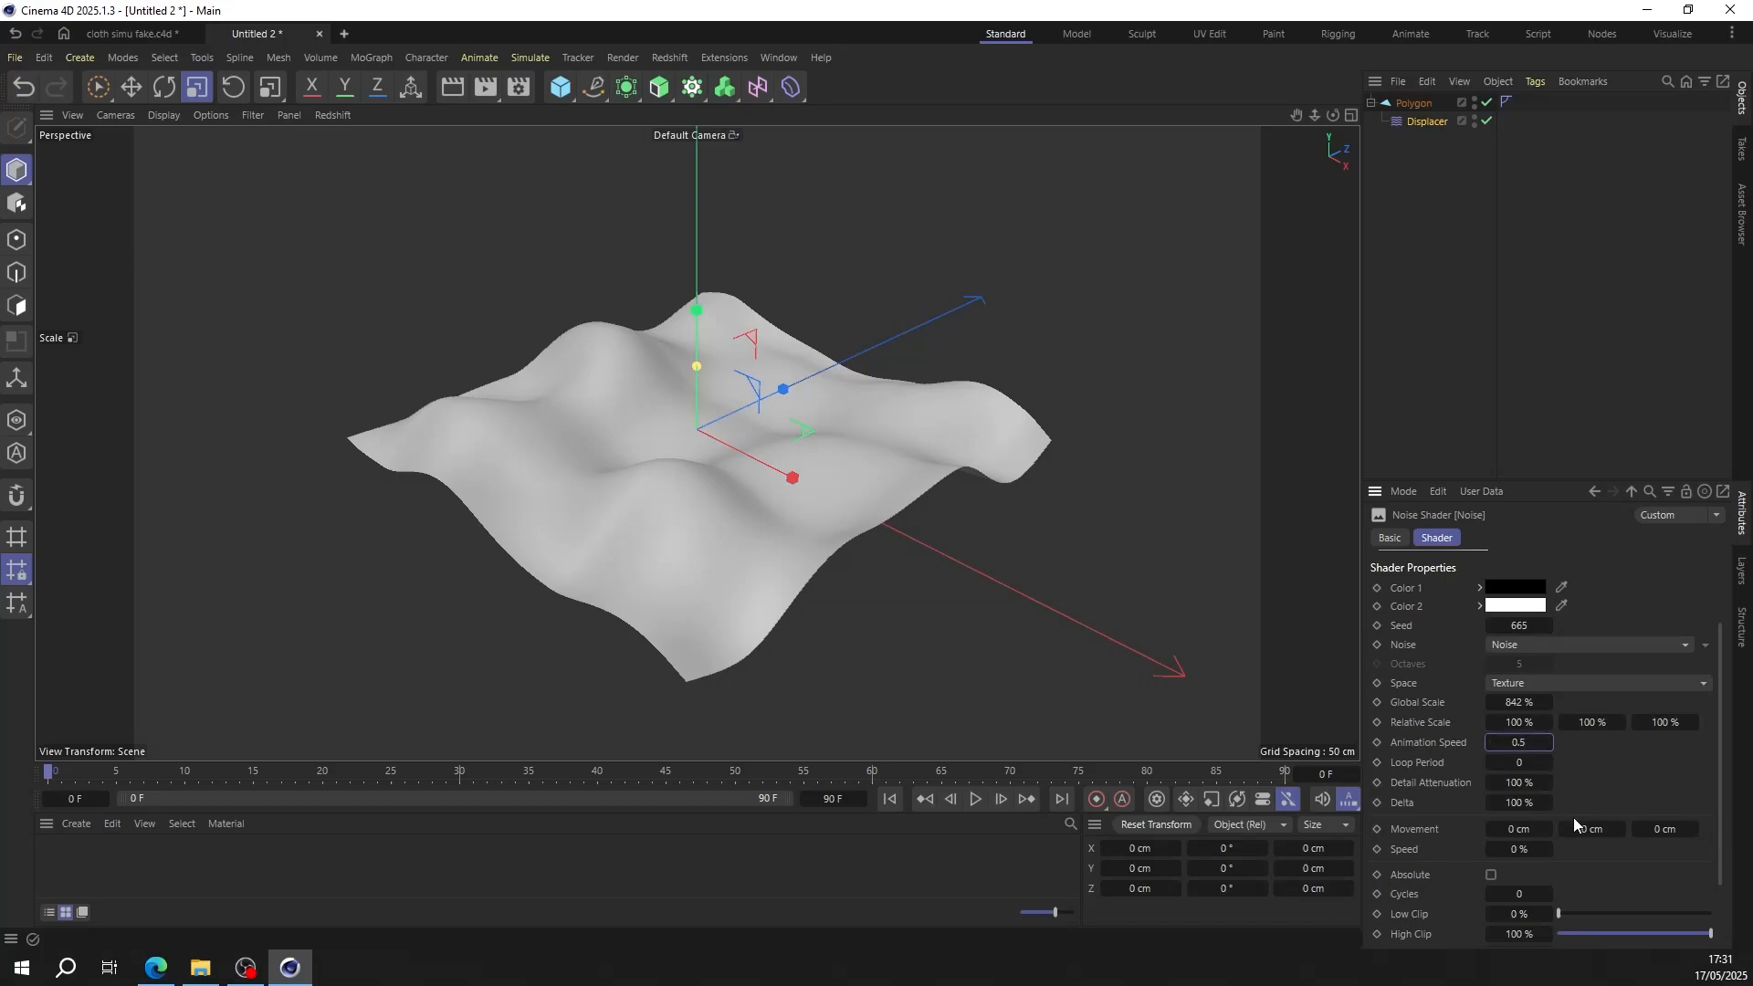
left_click(974, 799)
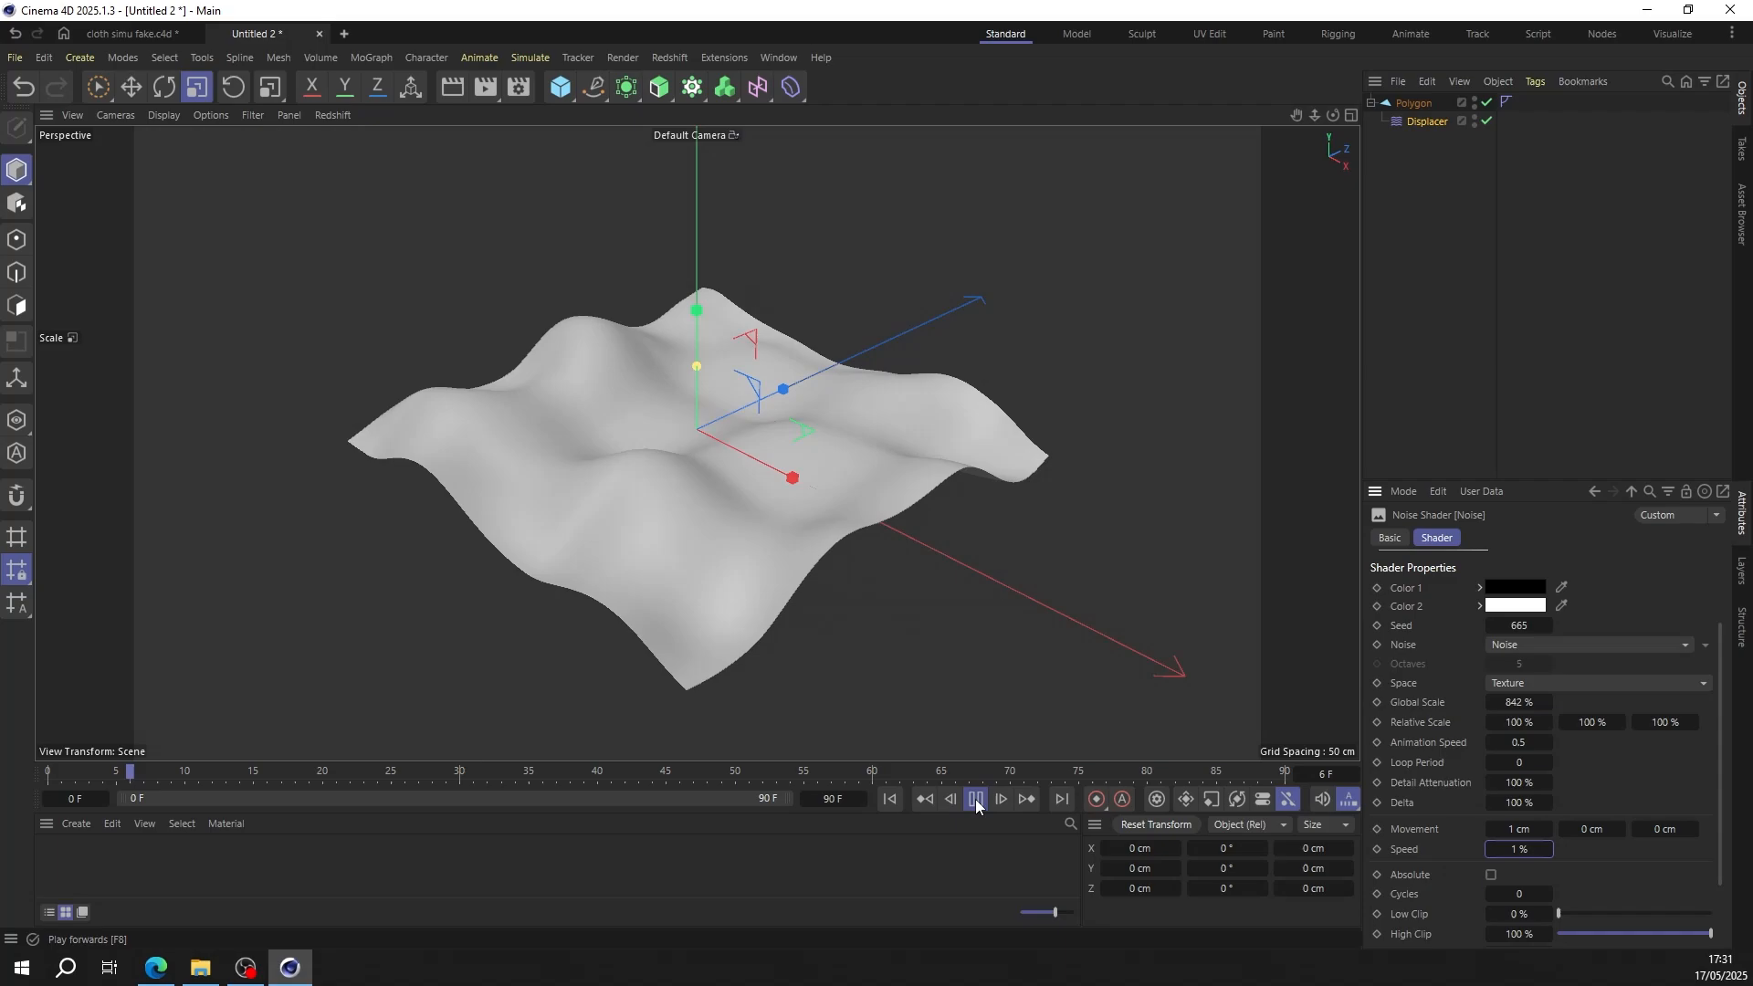
left_click_drag(837, 512, 944, 407, "alt")
left_click(976, 799)
left_click(892, 799)
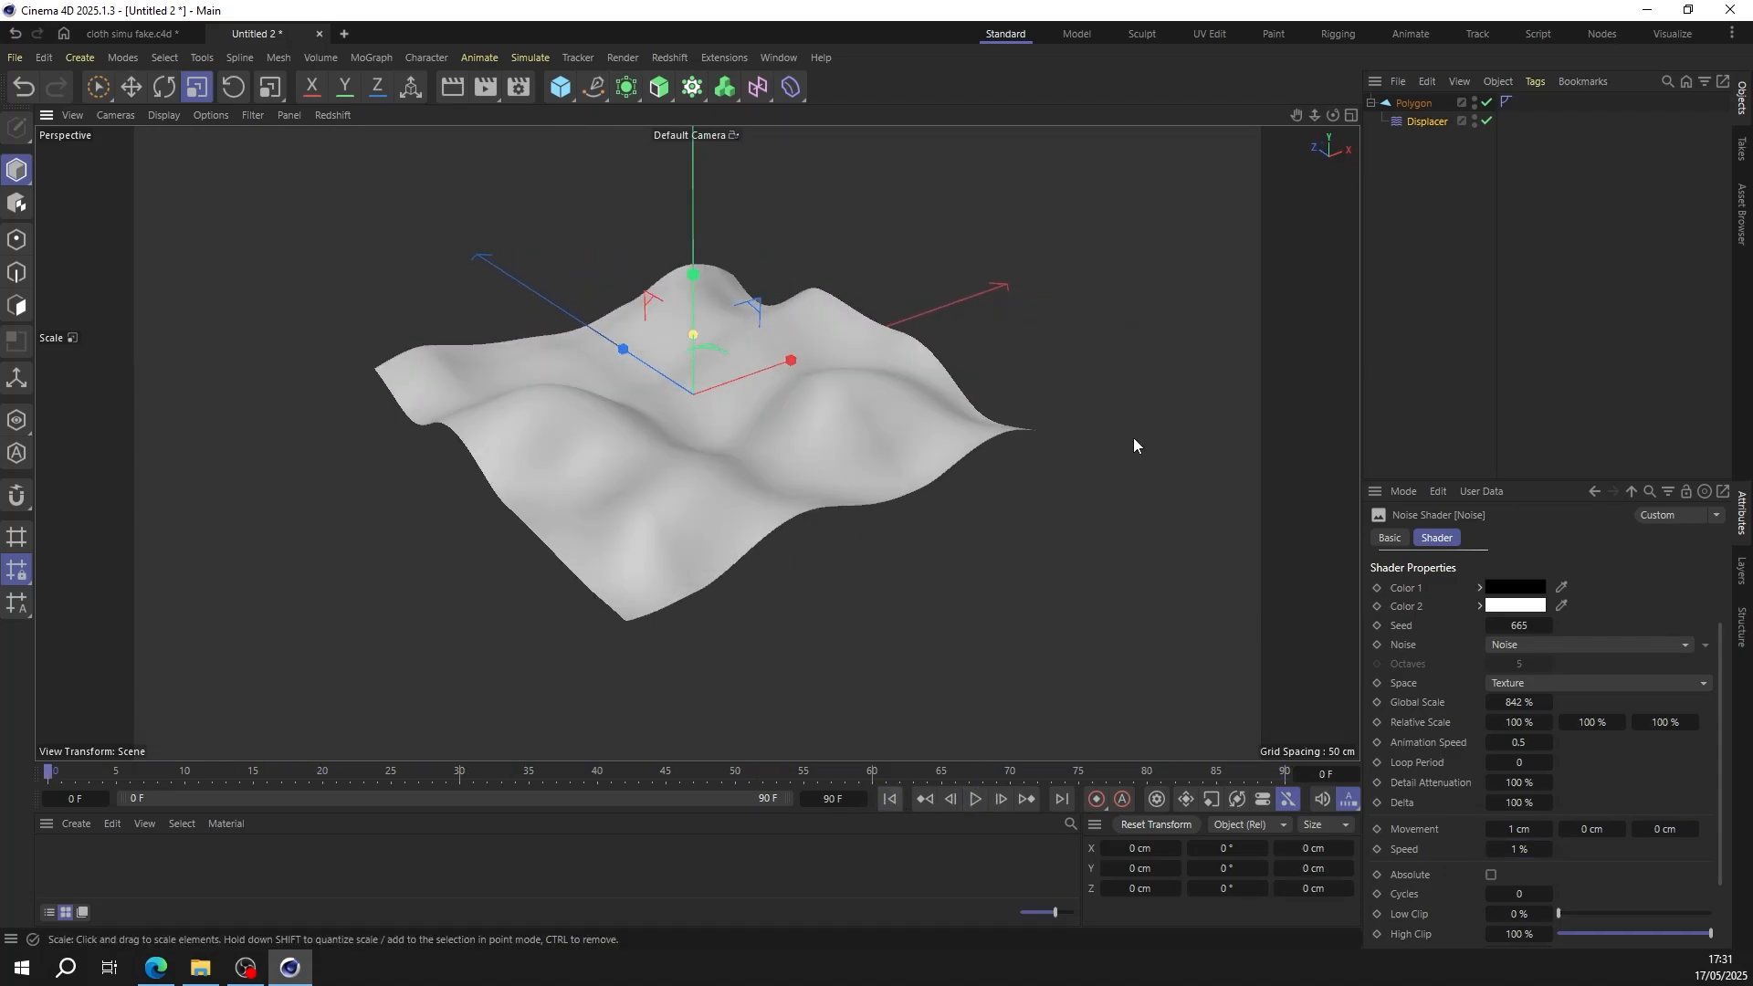
Step: Add a Jiggle deformer under the polygon and place it below the Displacer
left_click(1413, 103)
left_click(791, 87)
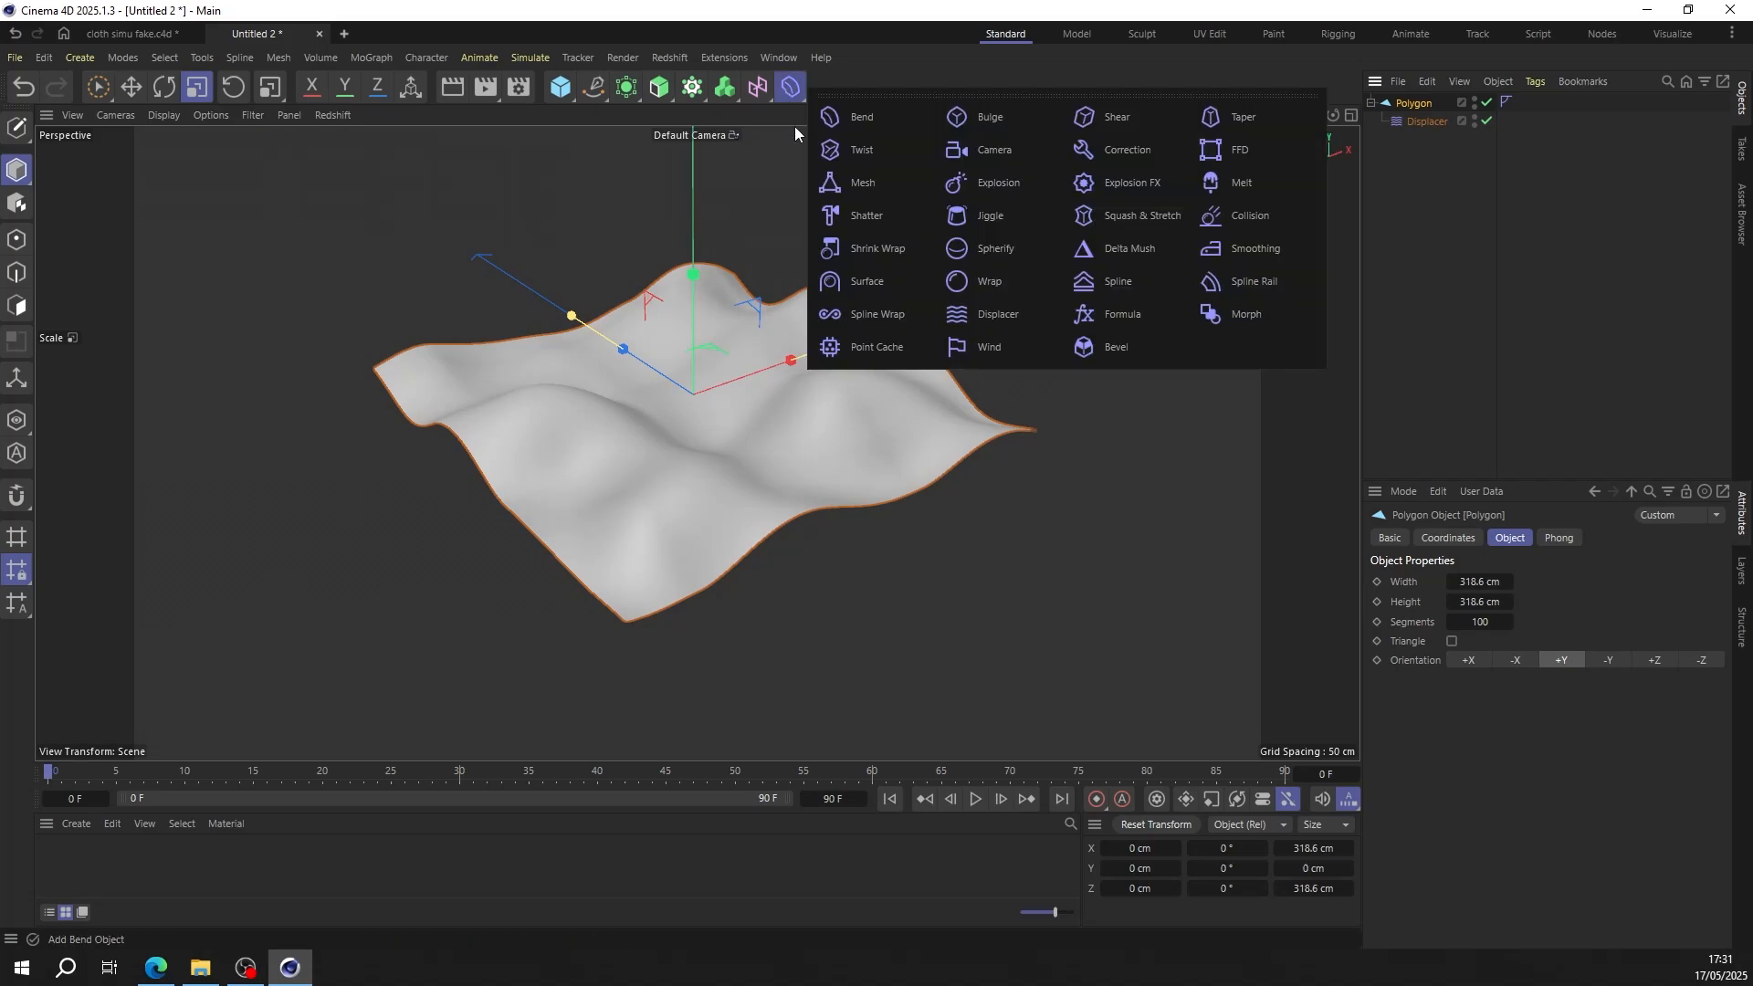
left_click(996, 218)
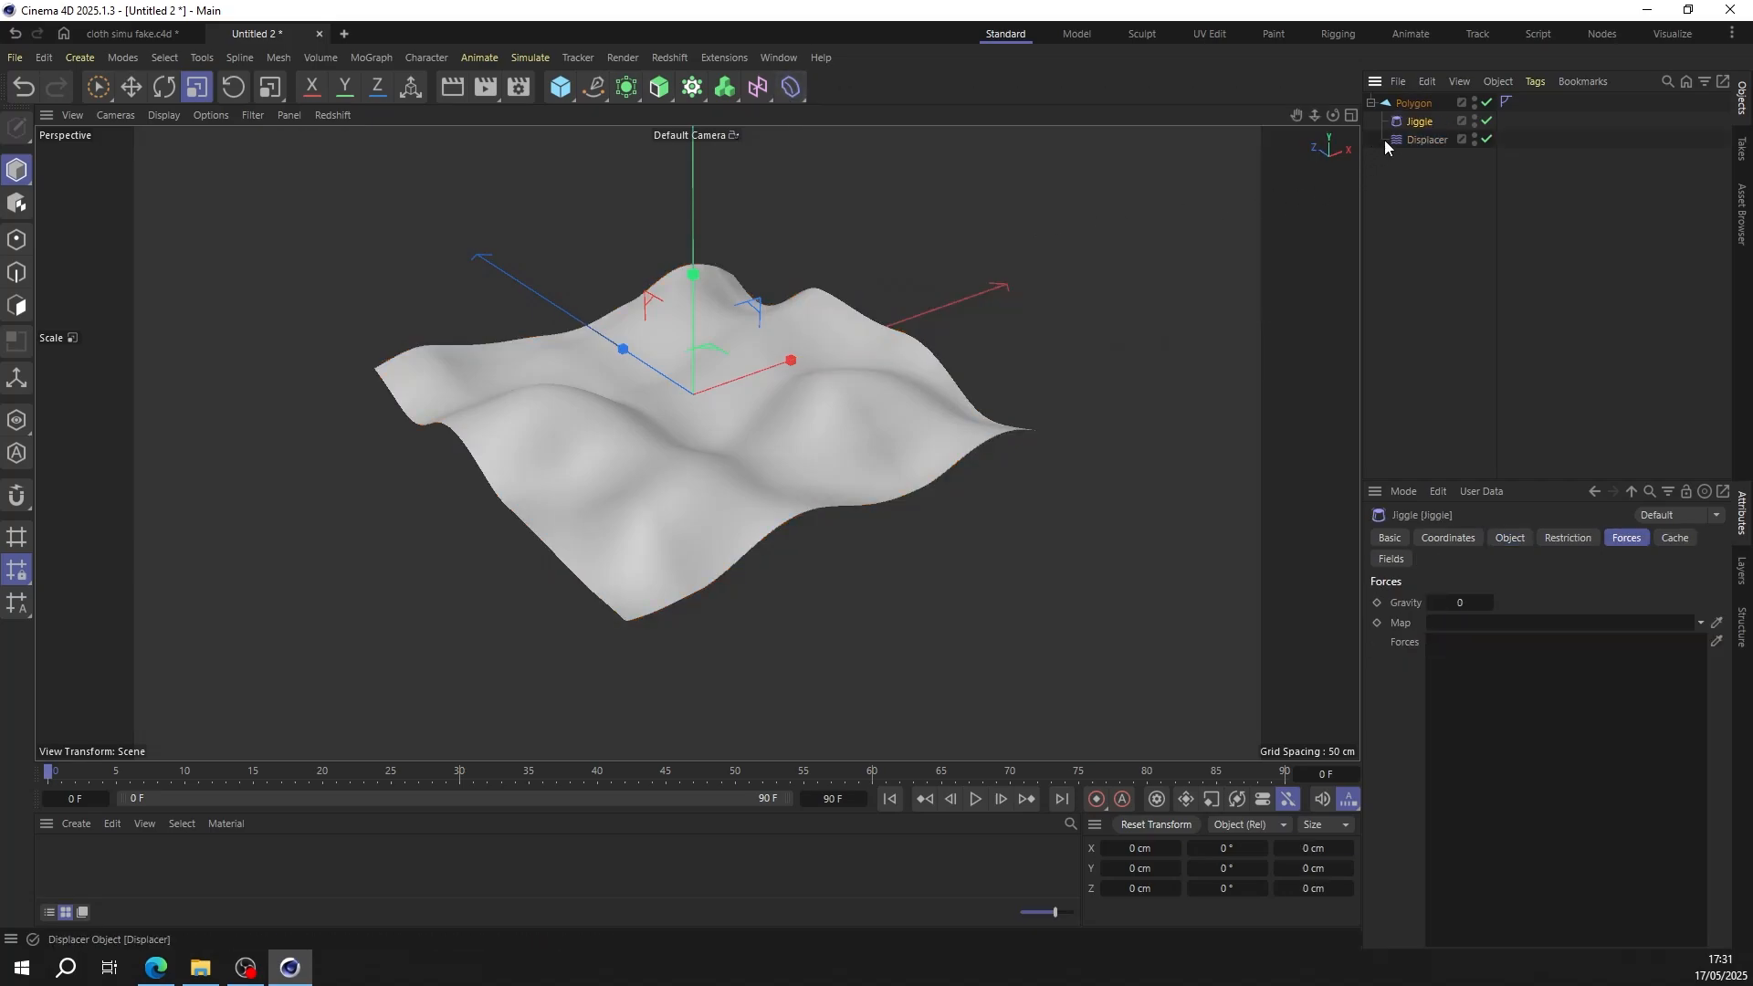
left_click_drag(1420, 124, 1426, 146)
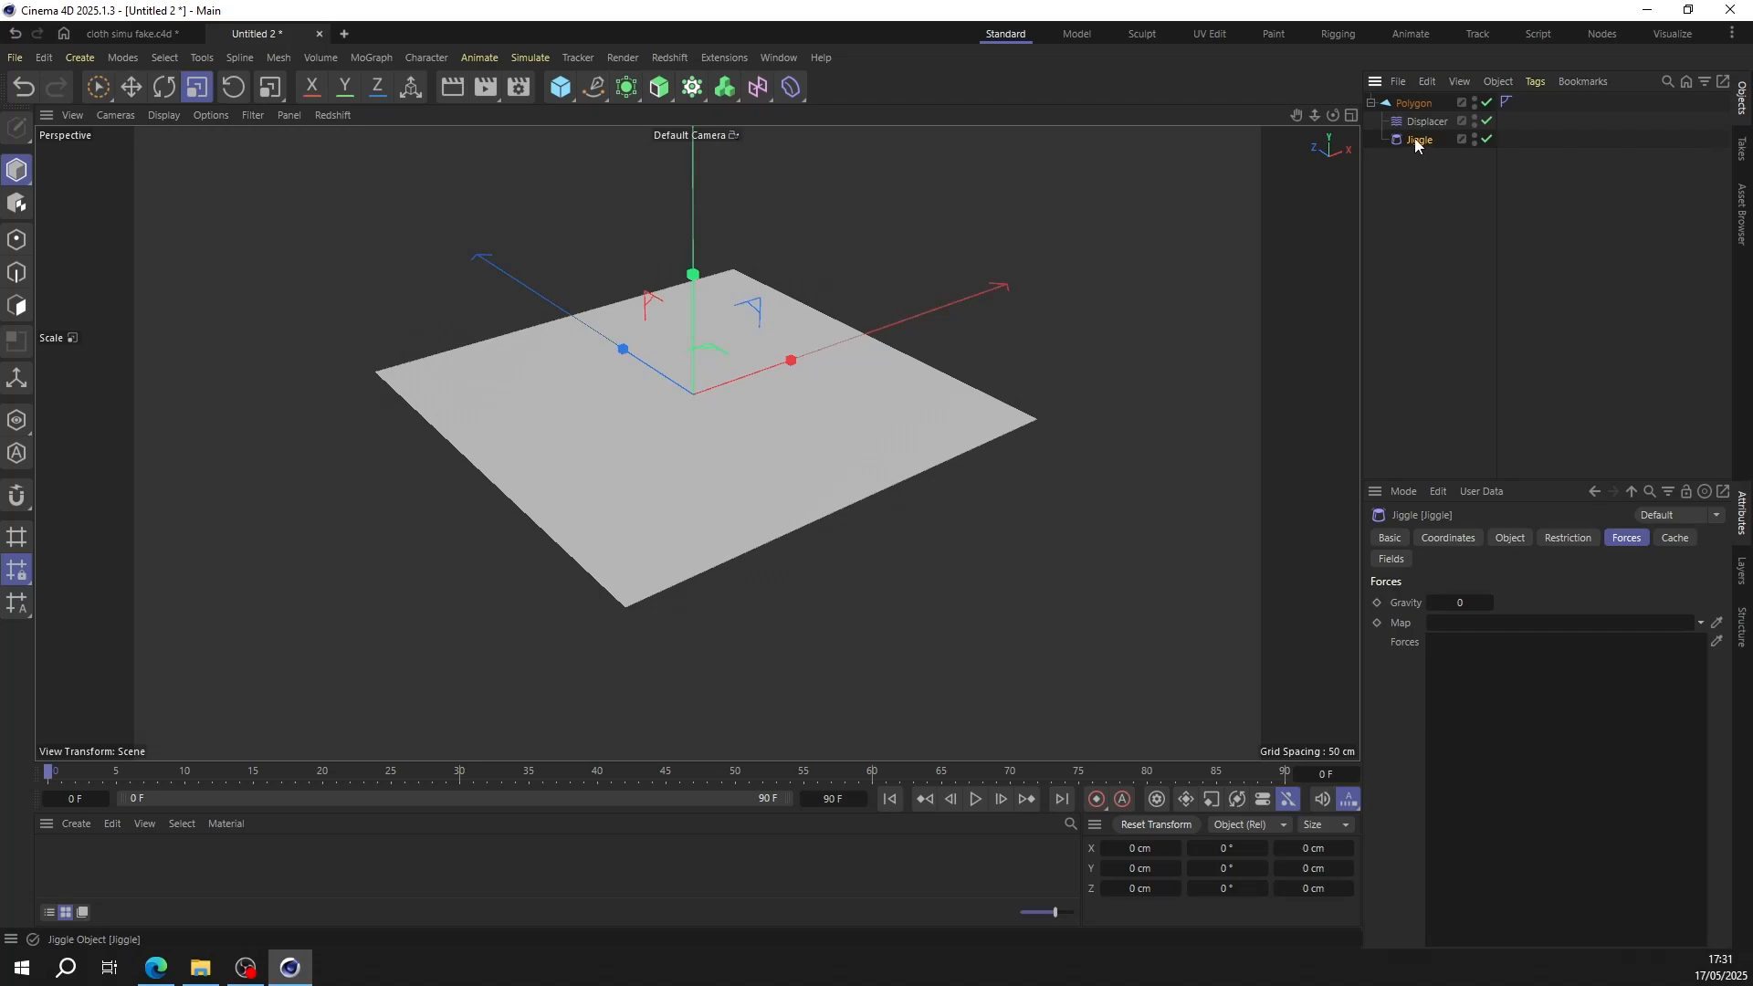
Step: Set the Jiggle's stiffness to 2%, structural to 100% and drag to 2%, and extend the played animation to 500 frames
left_click(1510, 538)
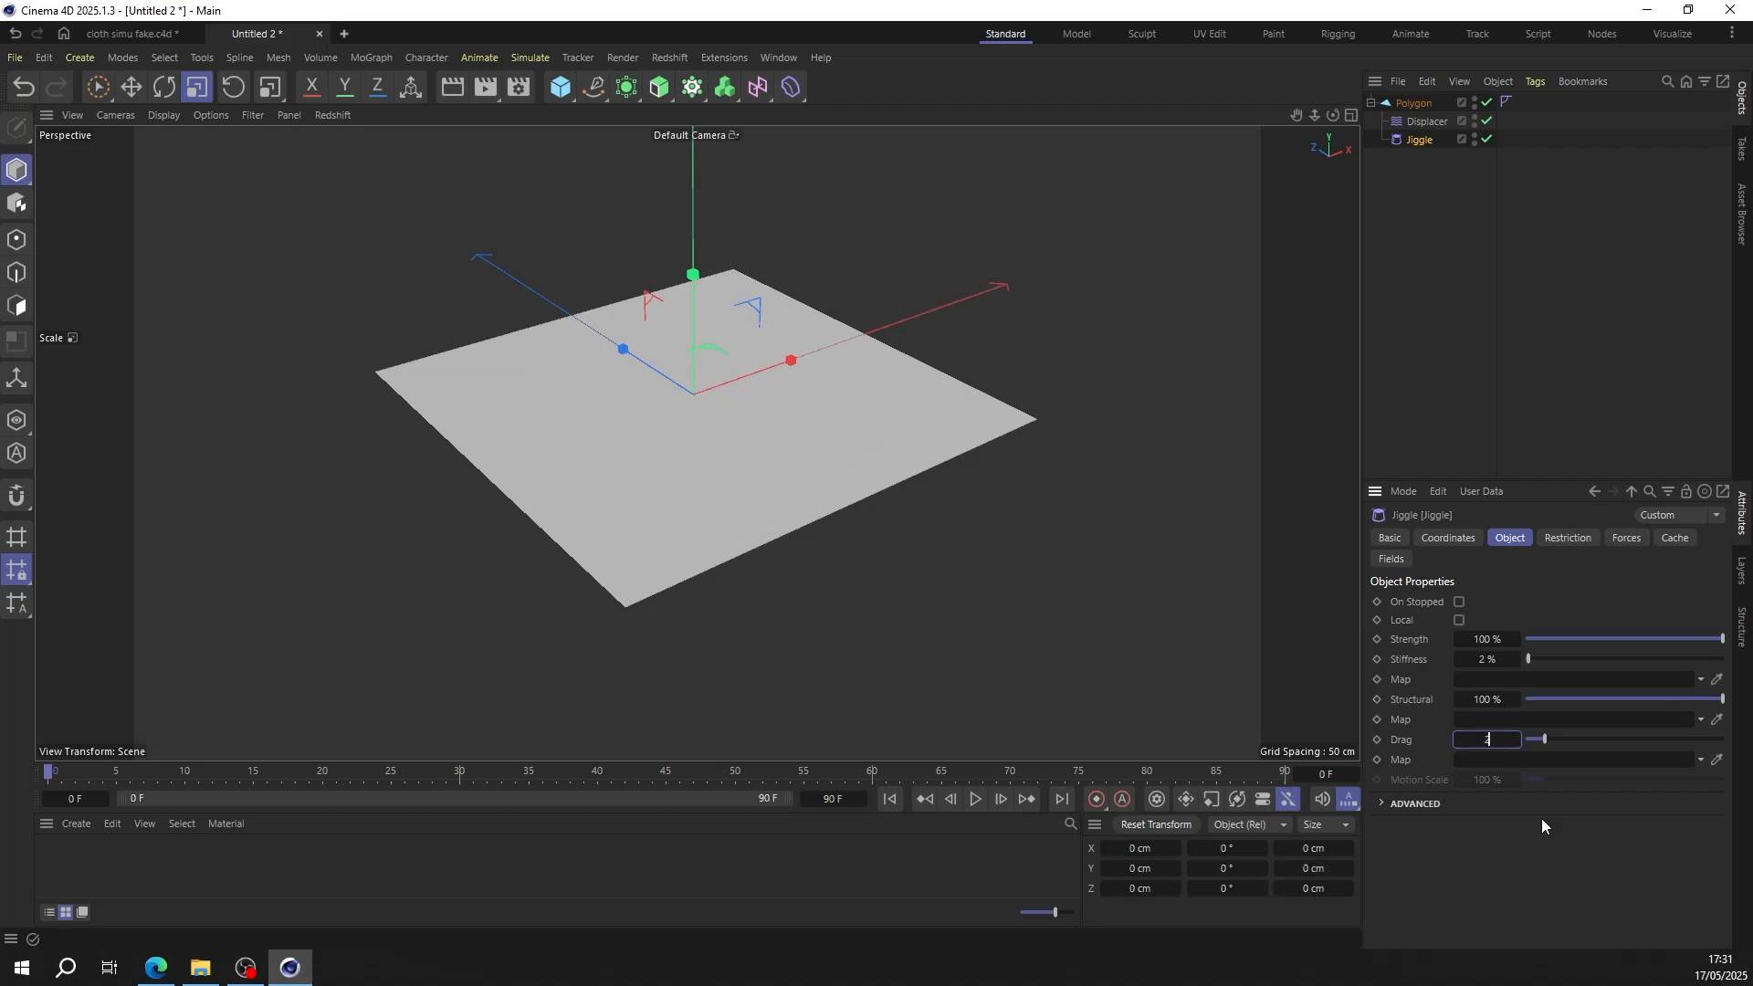
left_click(973, 801)
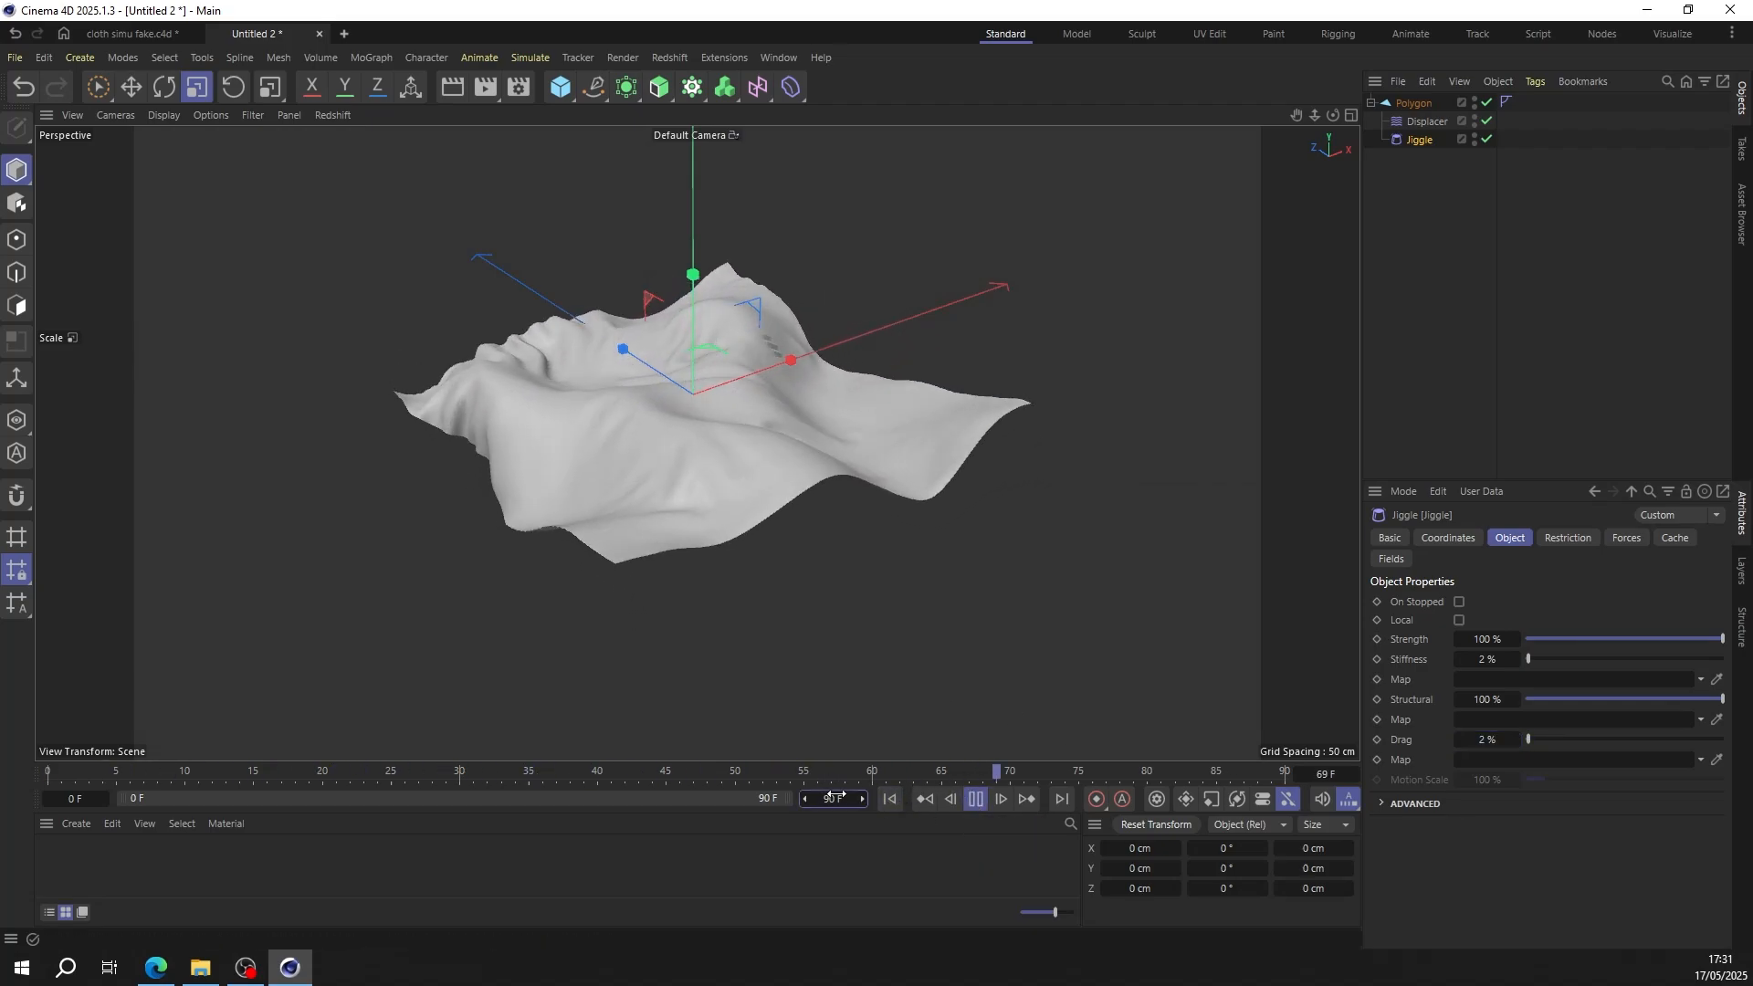
key("Return")
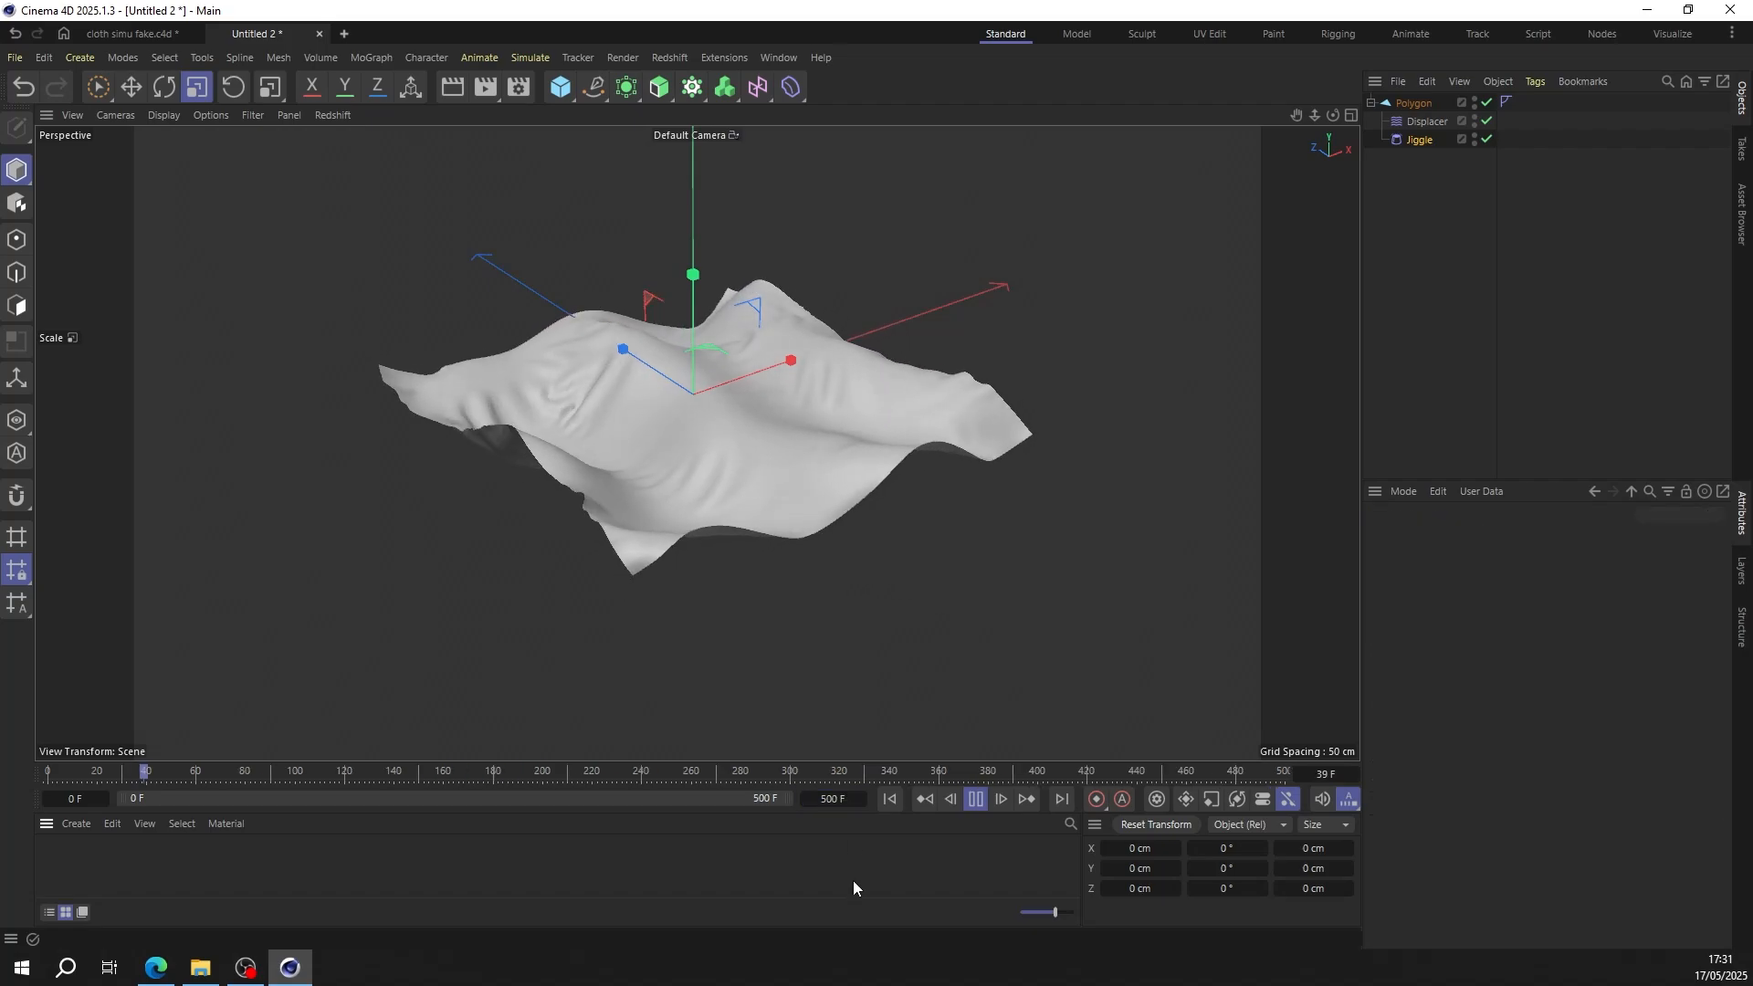
left_click_drag(758, 398, 712, 388, "alt")
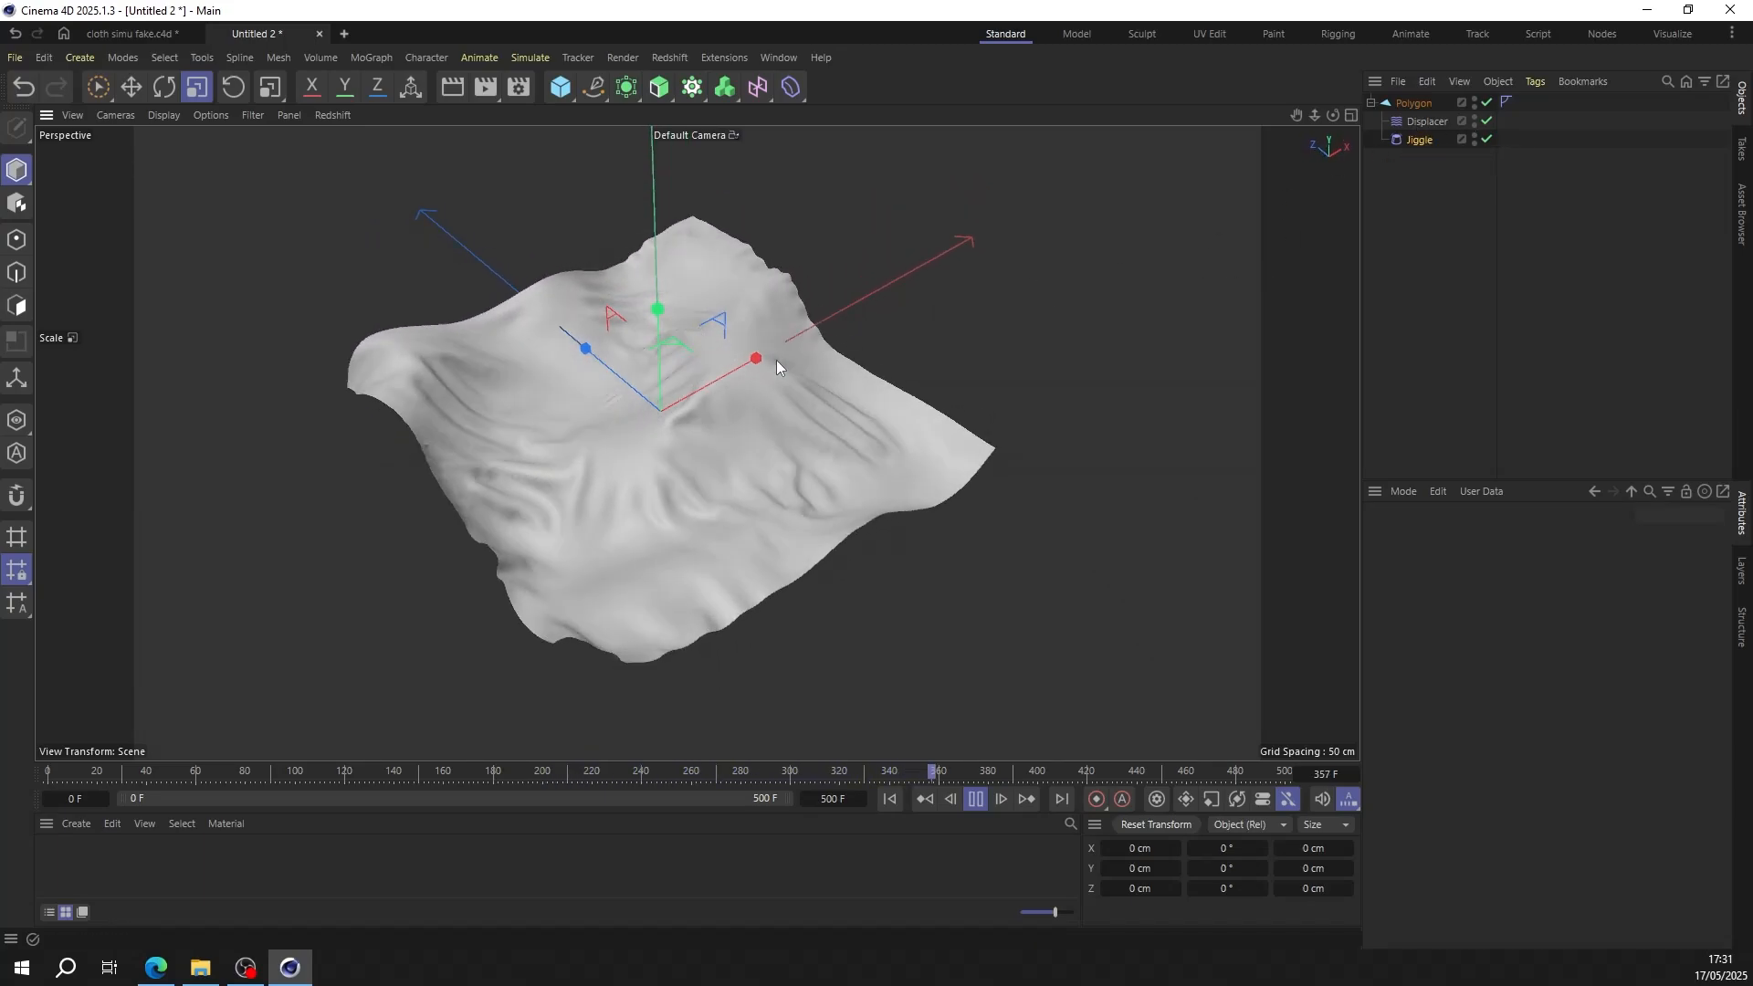
Step: Try a Jiggle stiffness of 0% during playback, inspect the folds, and restore the stiffness to 2%
left_click(1417, 140)
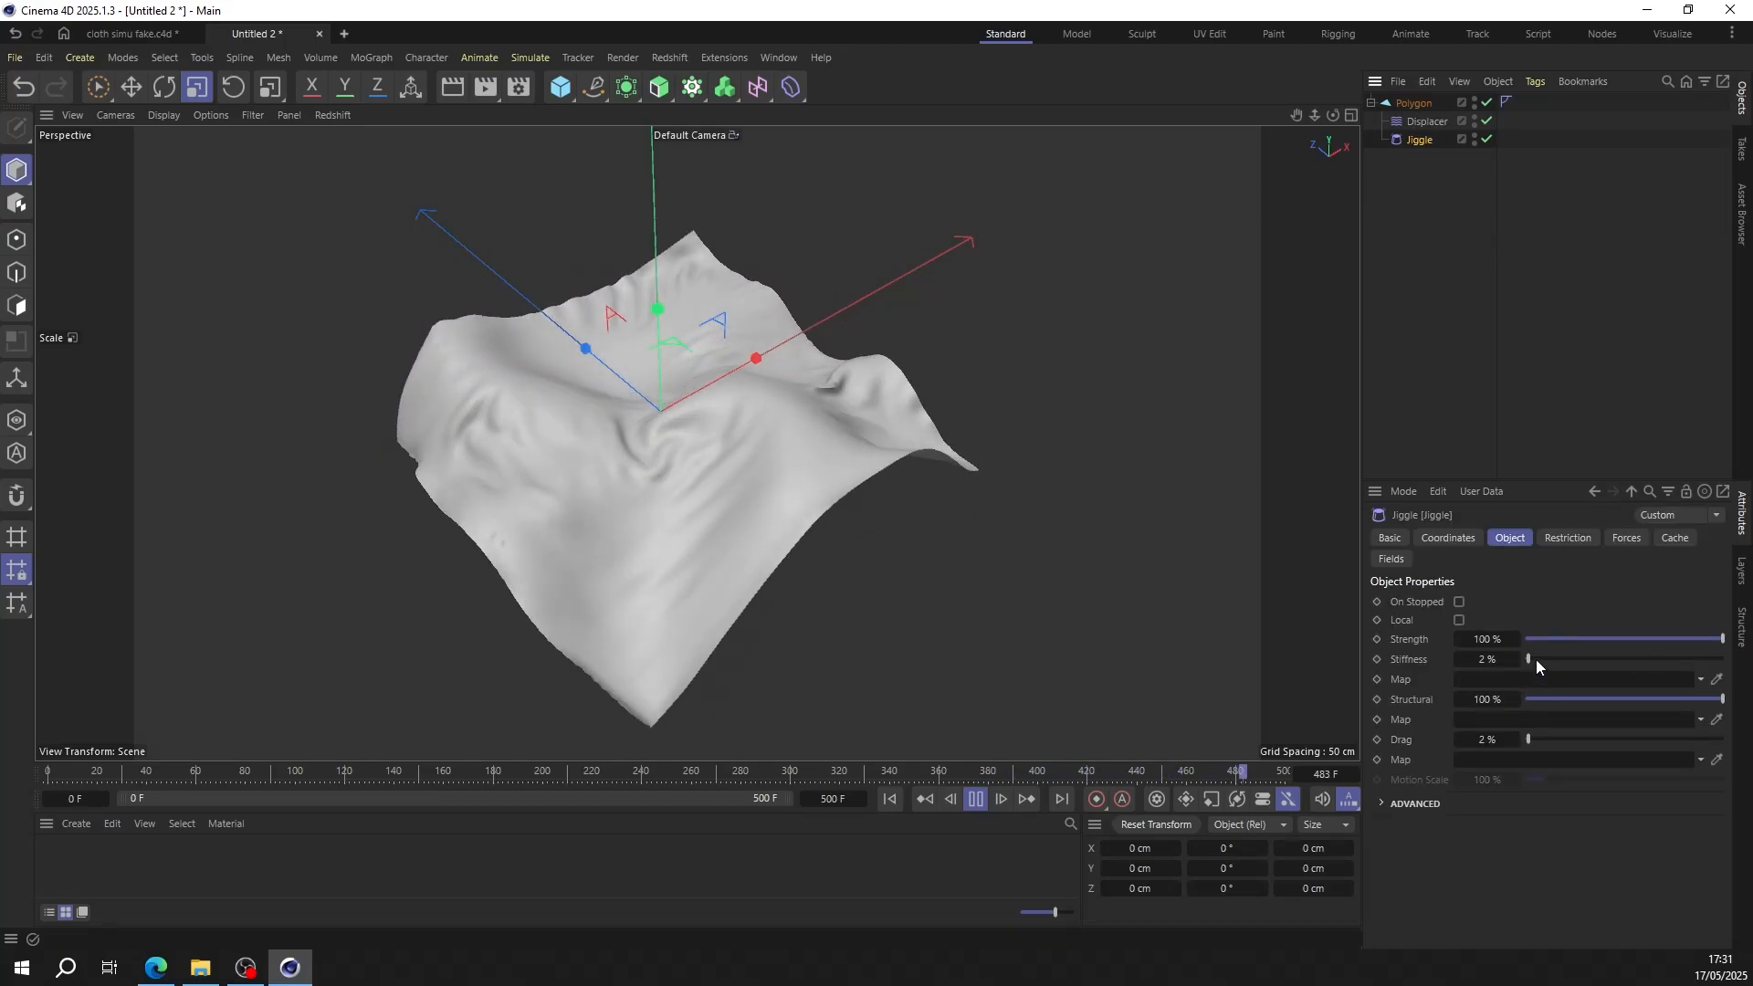
mouse_move(1535, 659)
left_mouse_down()
mouse_move(1596, 655)
mouse_move(1559, 662)
left_mouse_up()
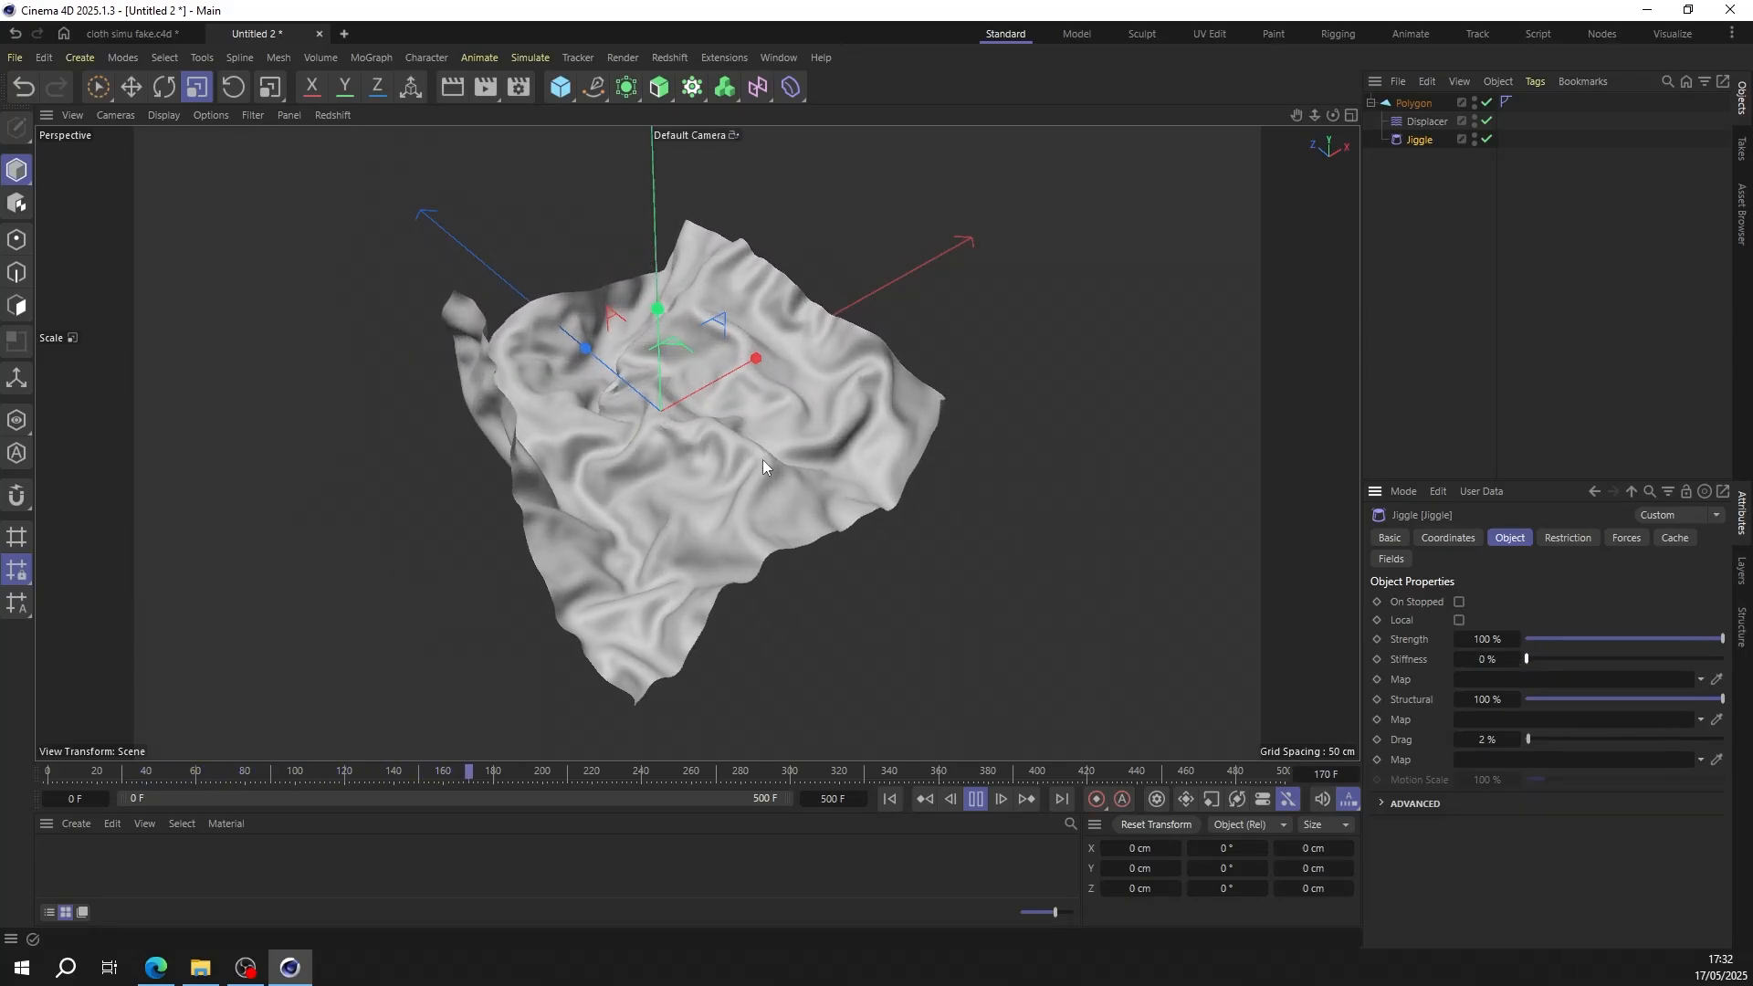
mouse_move(764, 458)
left_mouse_down("alt")
mouse_move(747, 530)
mouse_move(737, 442)
left_mouse_up("alt")
right_click_drag(738, 442, 820, 403, "alt")
left_click_drag(751, 443, 709, 537, "alt")
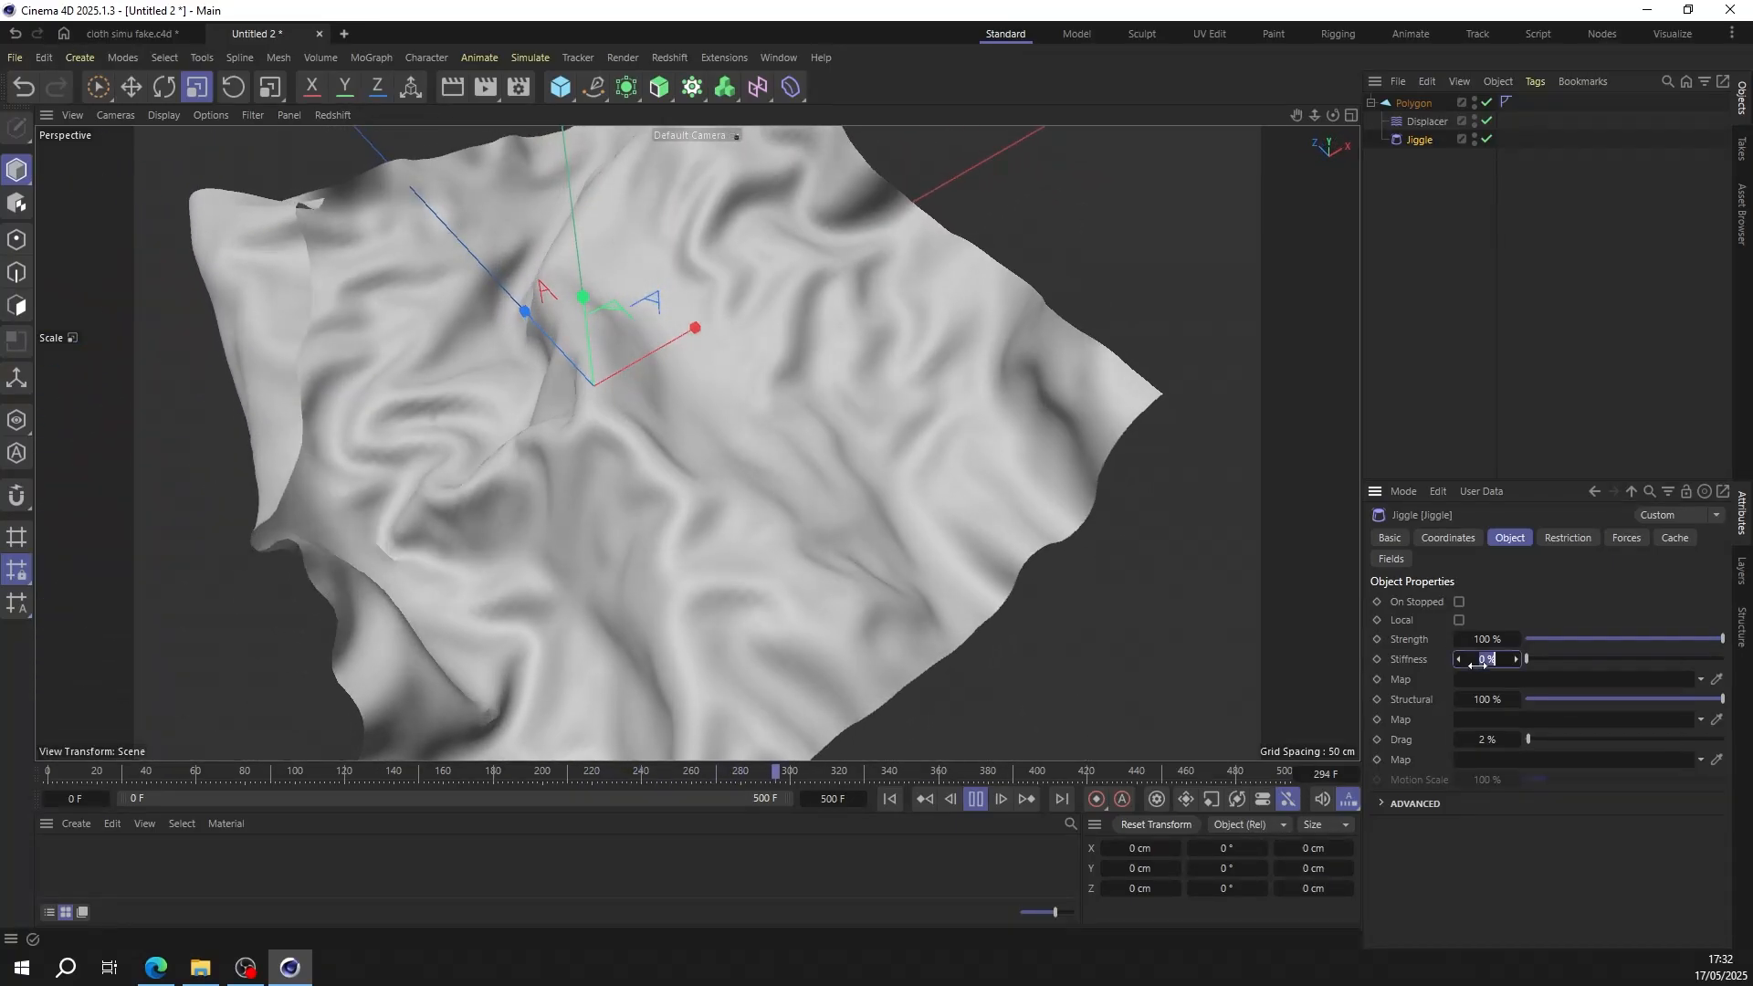
type("2")
key("Return")
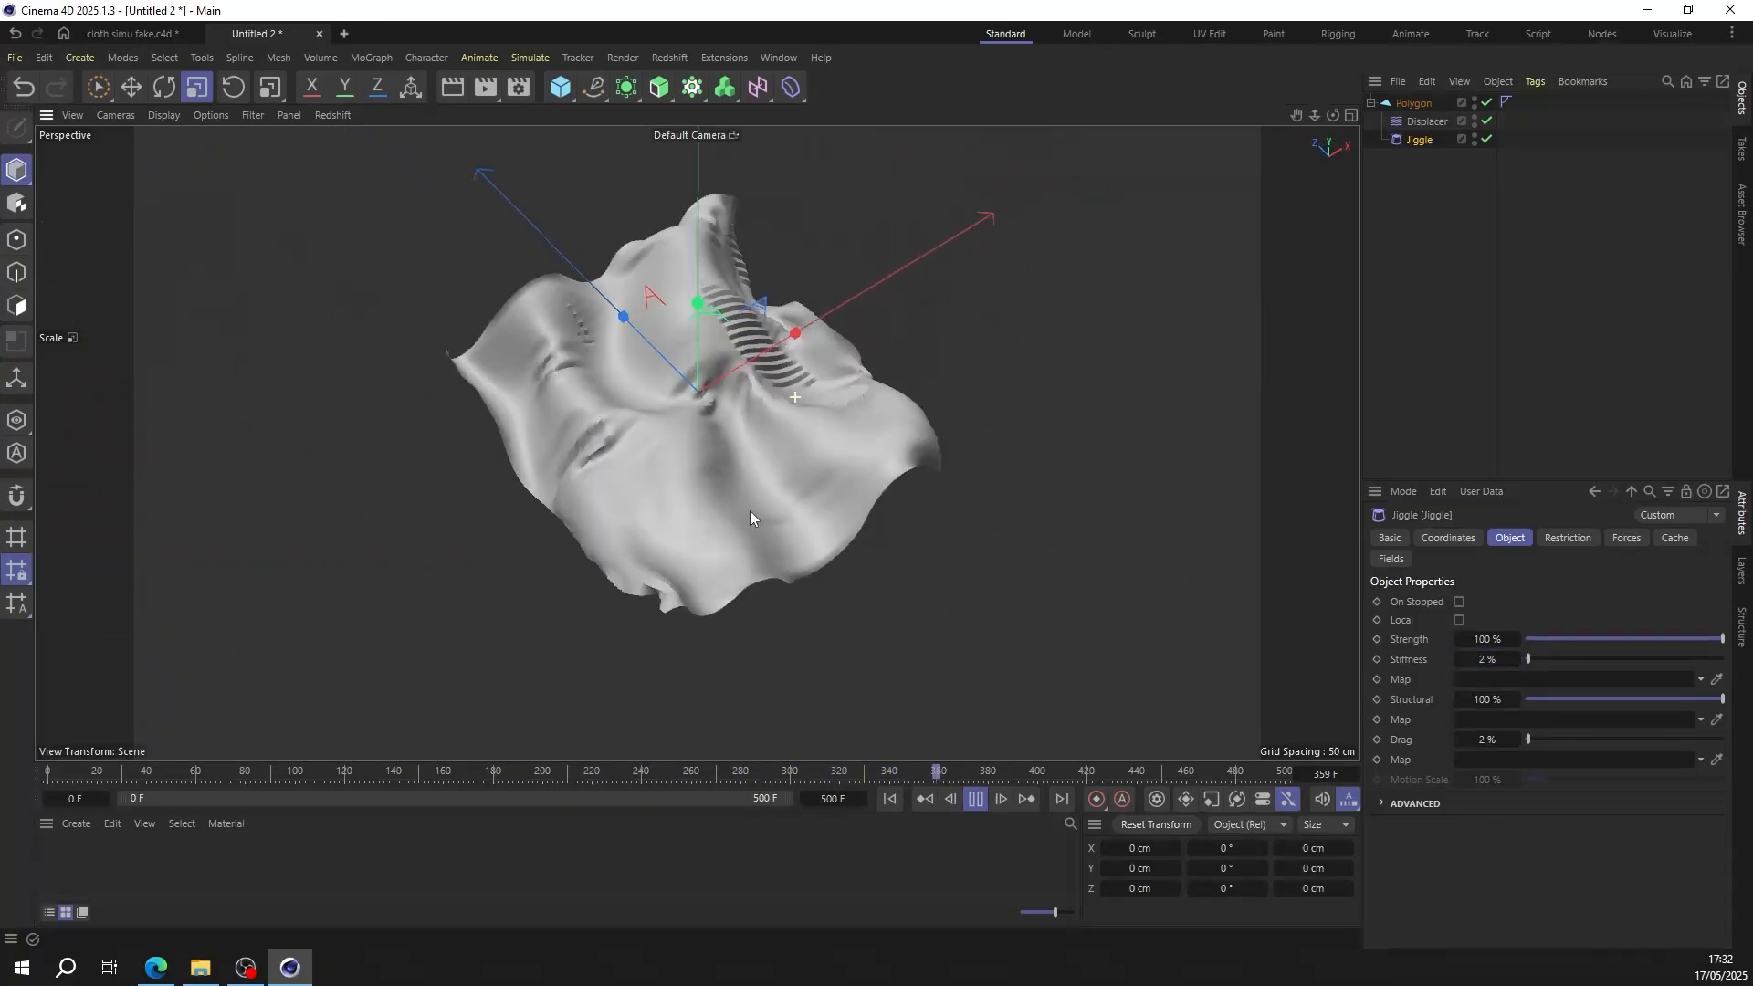
Step: Stop and rewind the animation, and add a Plane object with line shading displayed
left_click(919, 801)
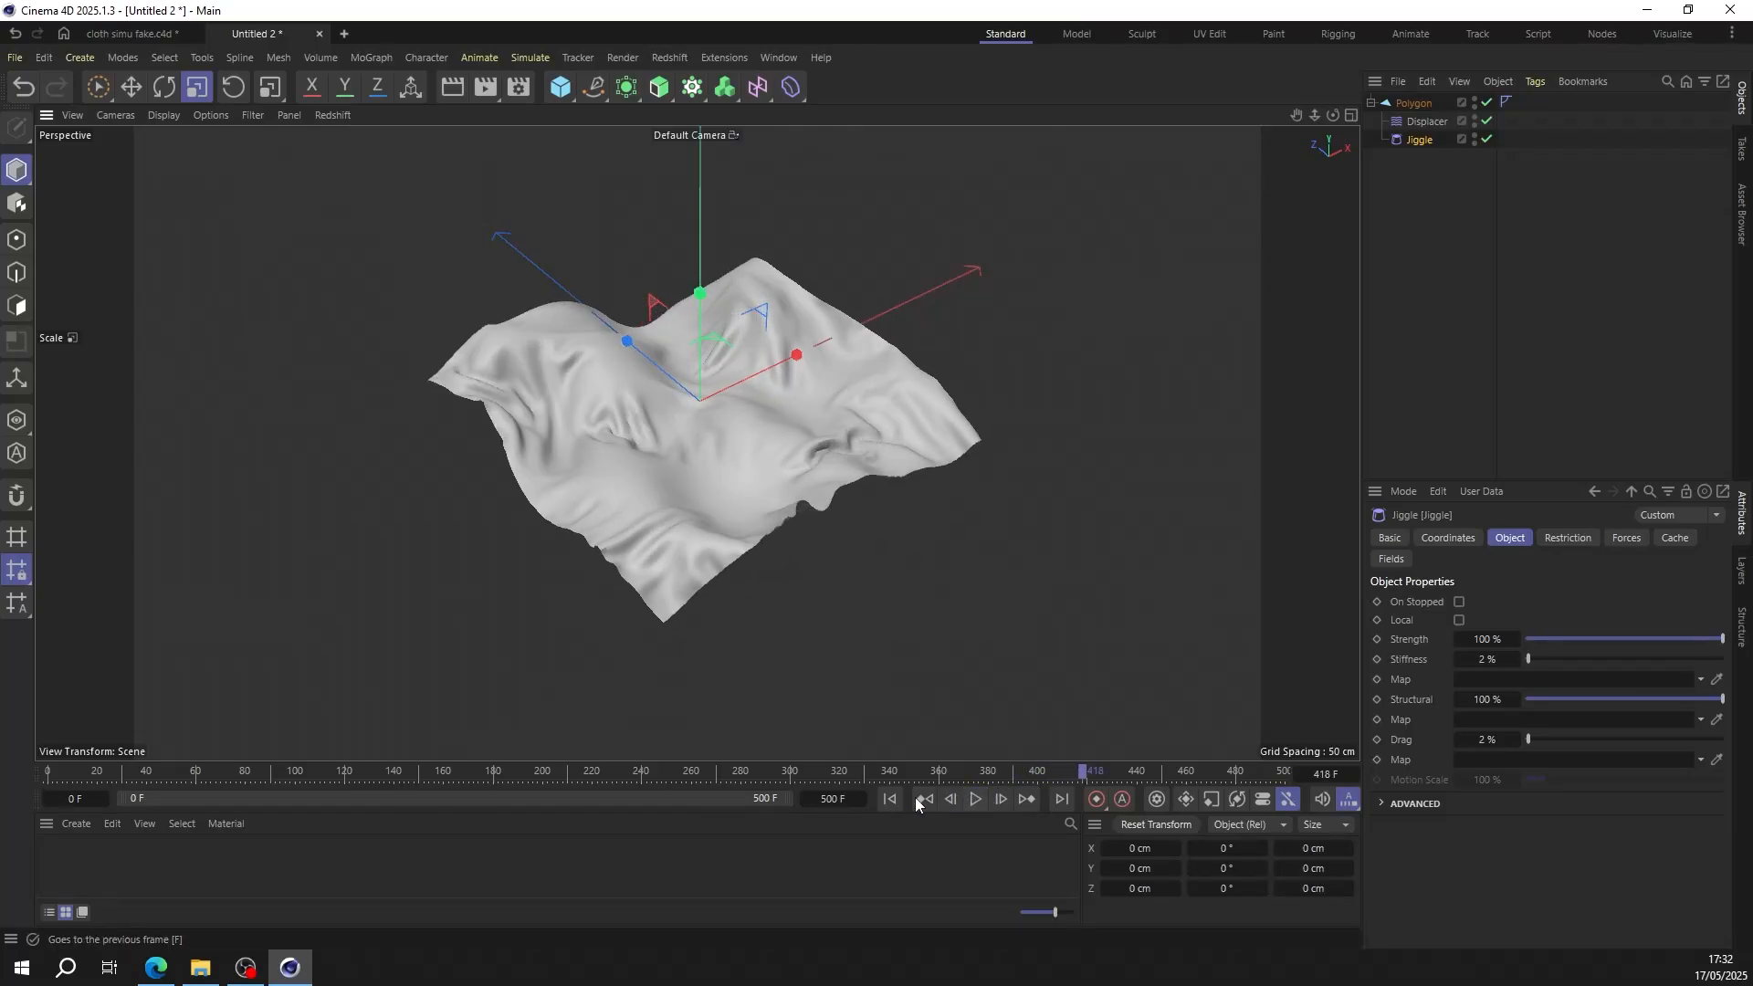
left_click(890, 799)
left_click(558, 89)
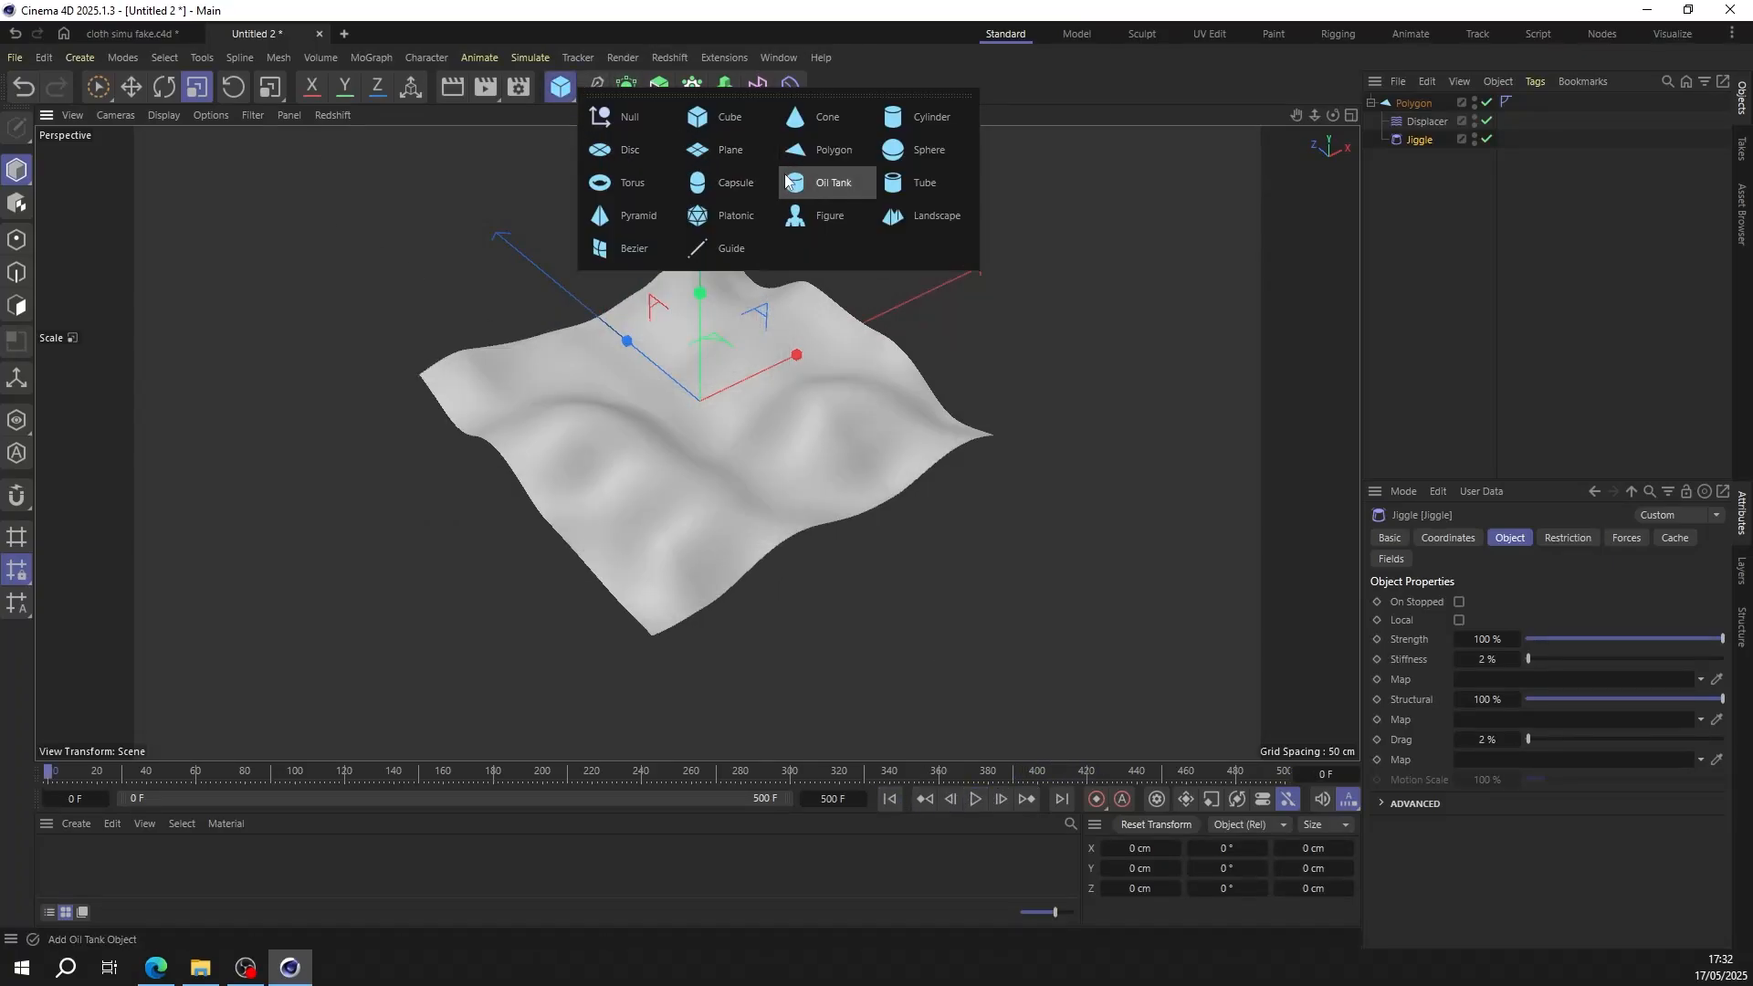
left_click(733, 156)
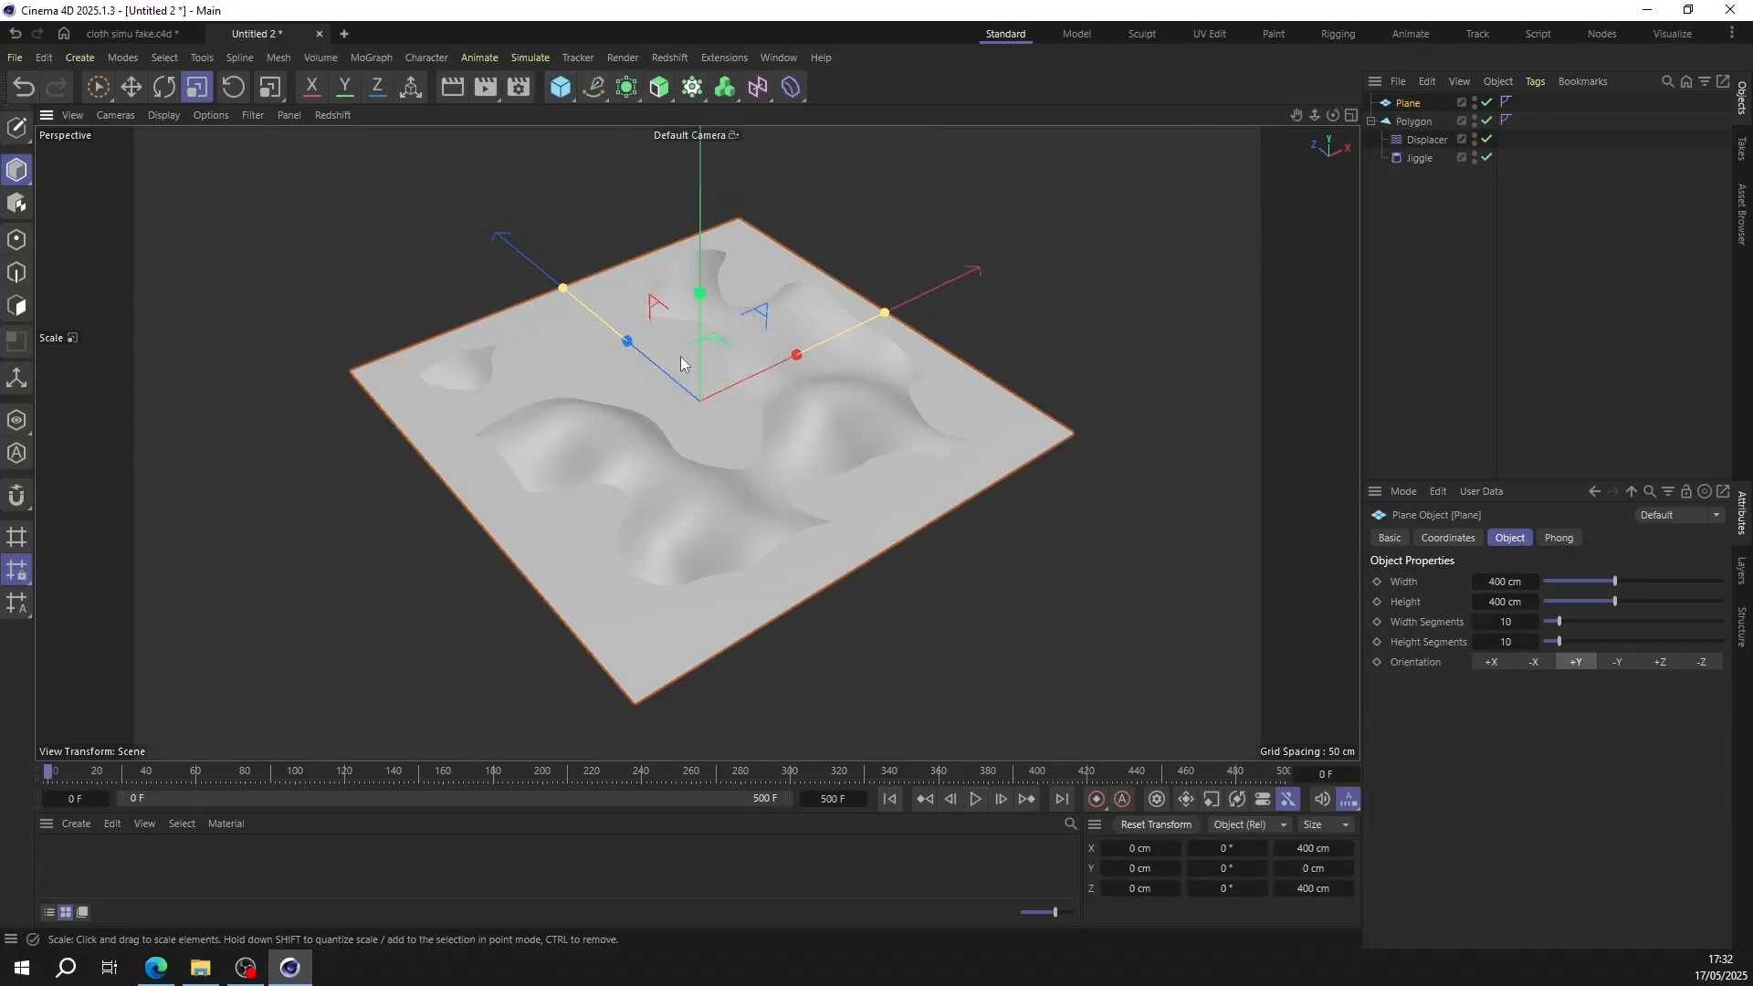
scroll(667, 350, "down", 3)
left_click(164, 115)
left_click(215, 190)
Step: Move the plane up to a Y position of about 257 cm and set its orientation to +Z
middle_click_drag(657, 291, 638, 447, "alt")
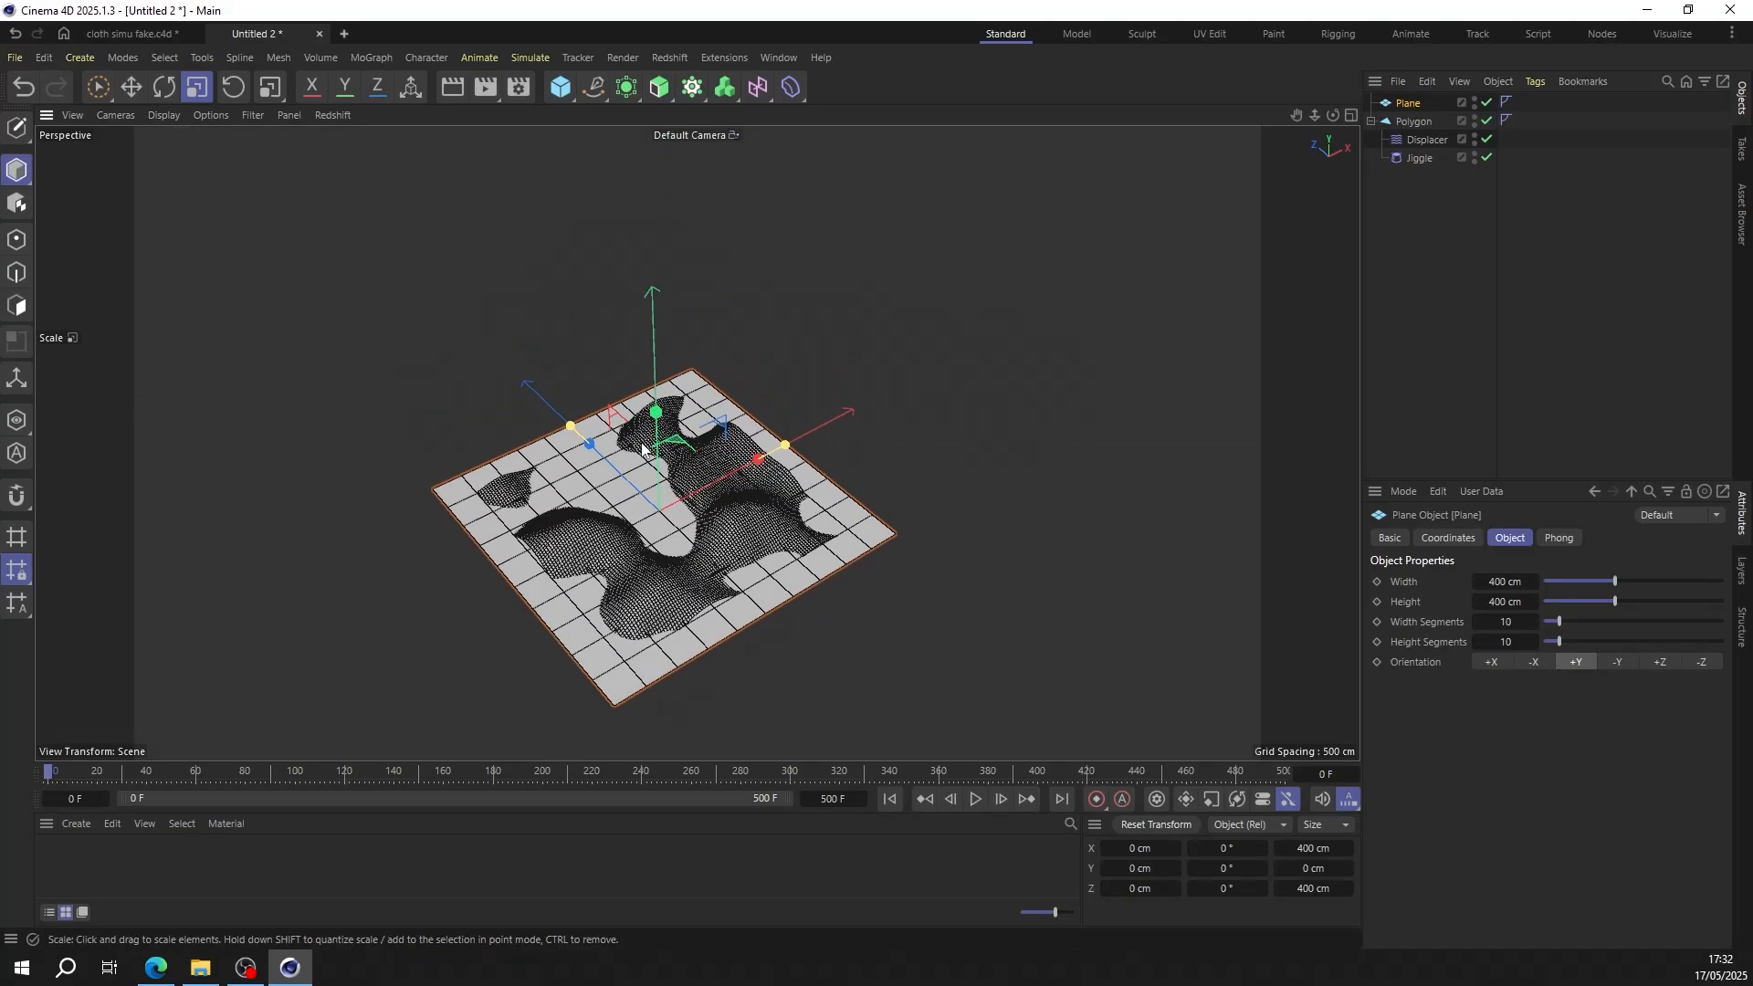
left_click_drag(638, 446, 661, 161, "alt")
key("e")
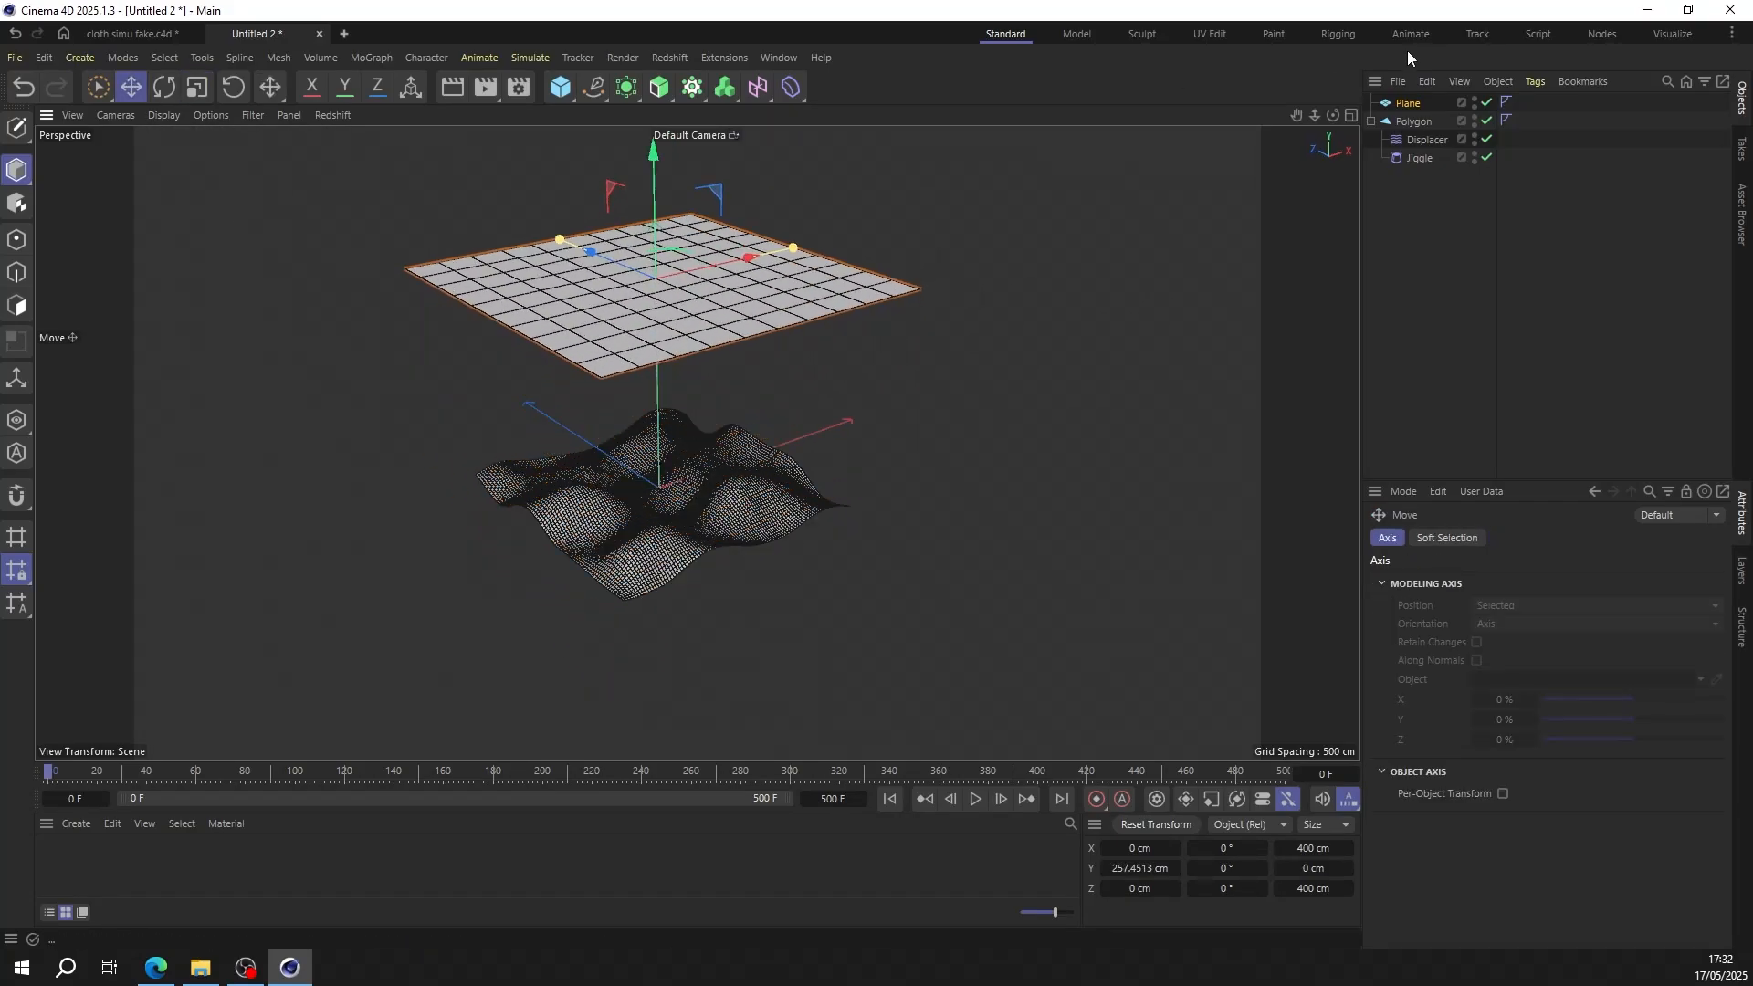
left_click(1408, 103)
left_click(1659, 661)
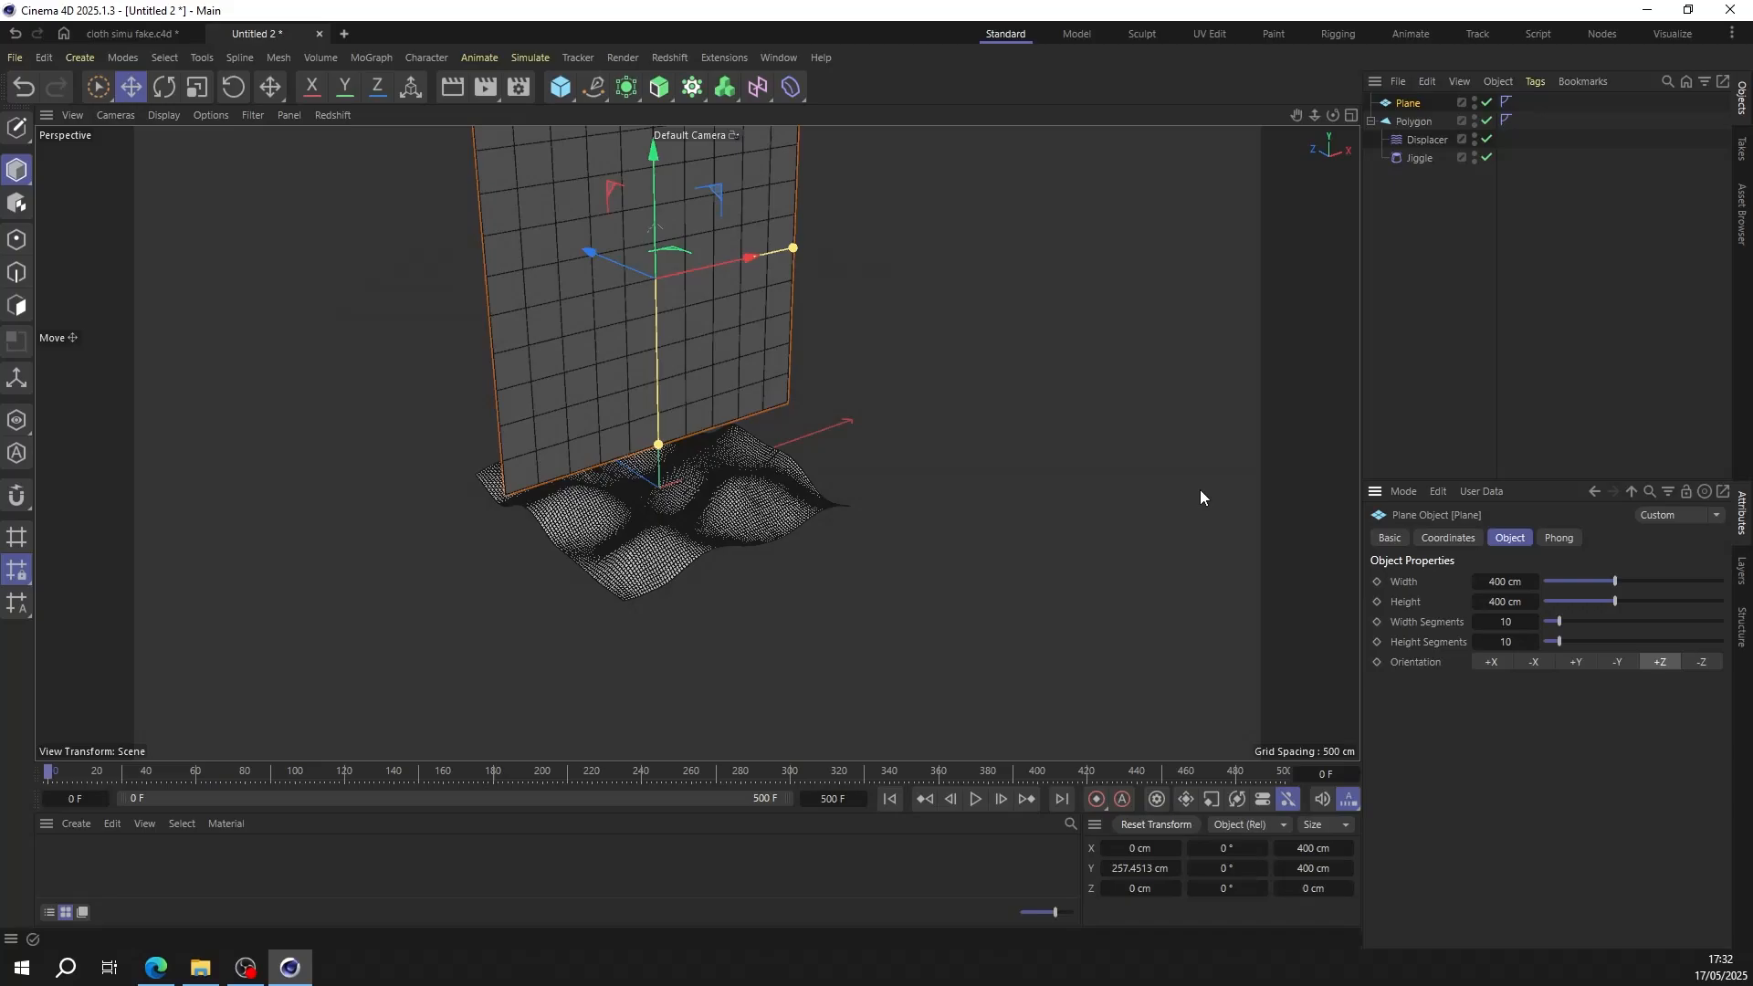
Step: Reduce the plane's height to about 123 cm and set 114 width segments and 38 height segments
left_click_drag(648, 491, 660, 401)
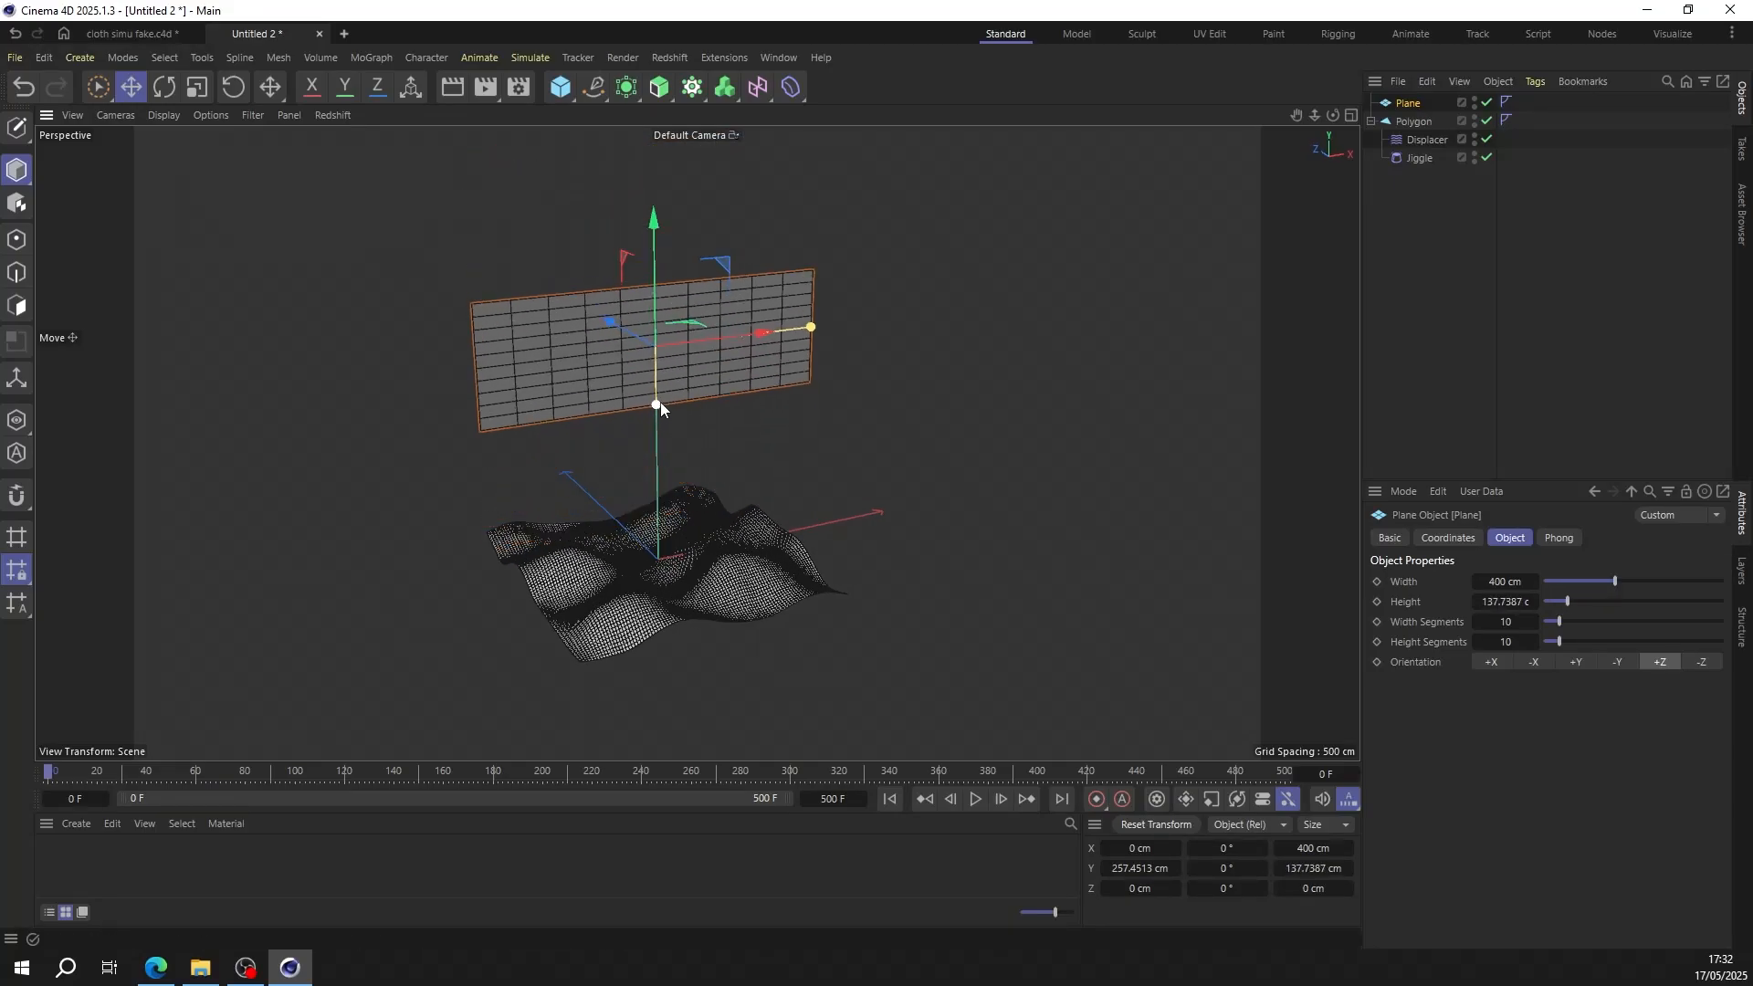
scroll(639, 314, "up", 3)
left_click_drag(1564, 623, 1714, 625)
left_click_drag(1560, 641, 1611, 641)
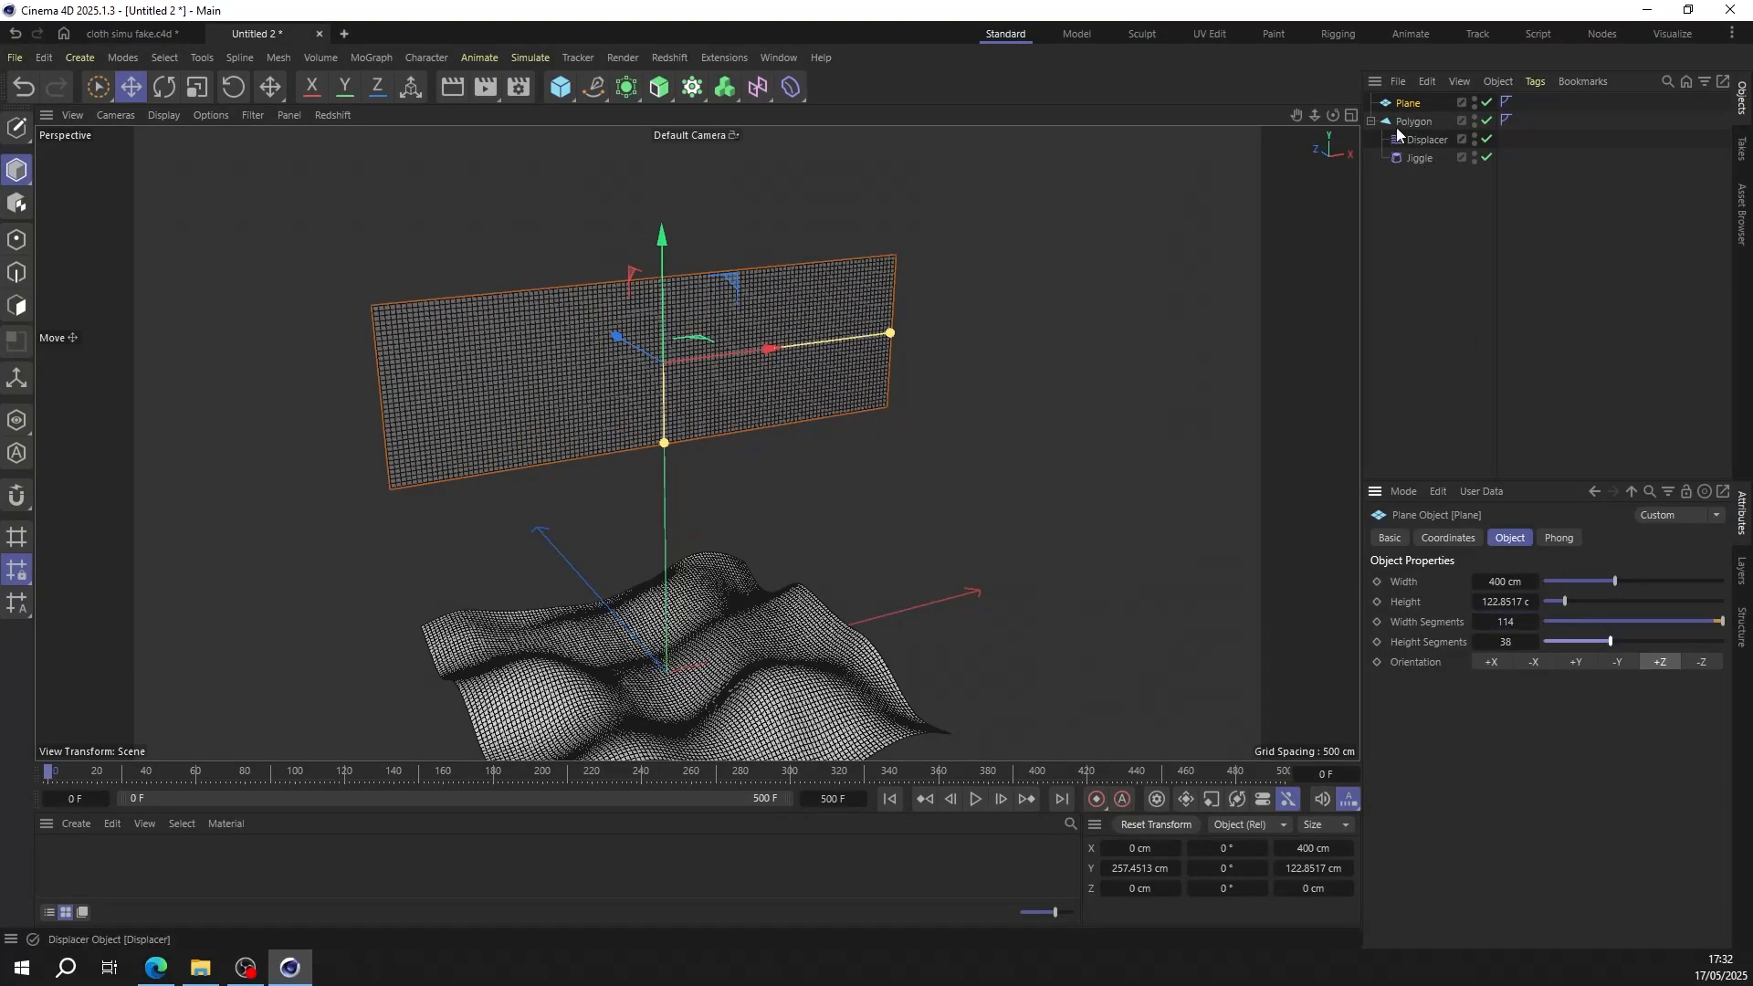
Step: Add a Displacer deformer under the plane and load a Noise shader into its shading
left_click(791, 86)
left_click(995, 315)
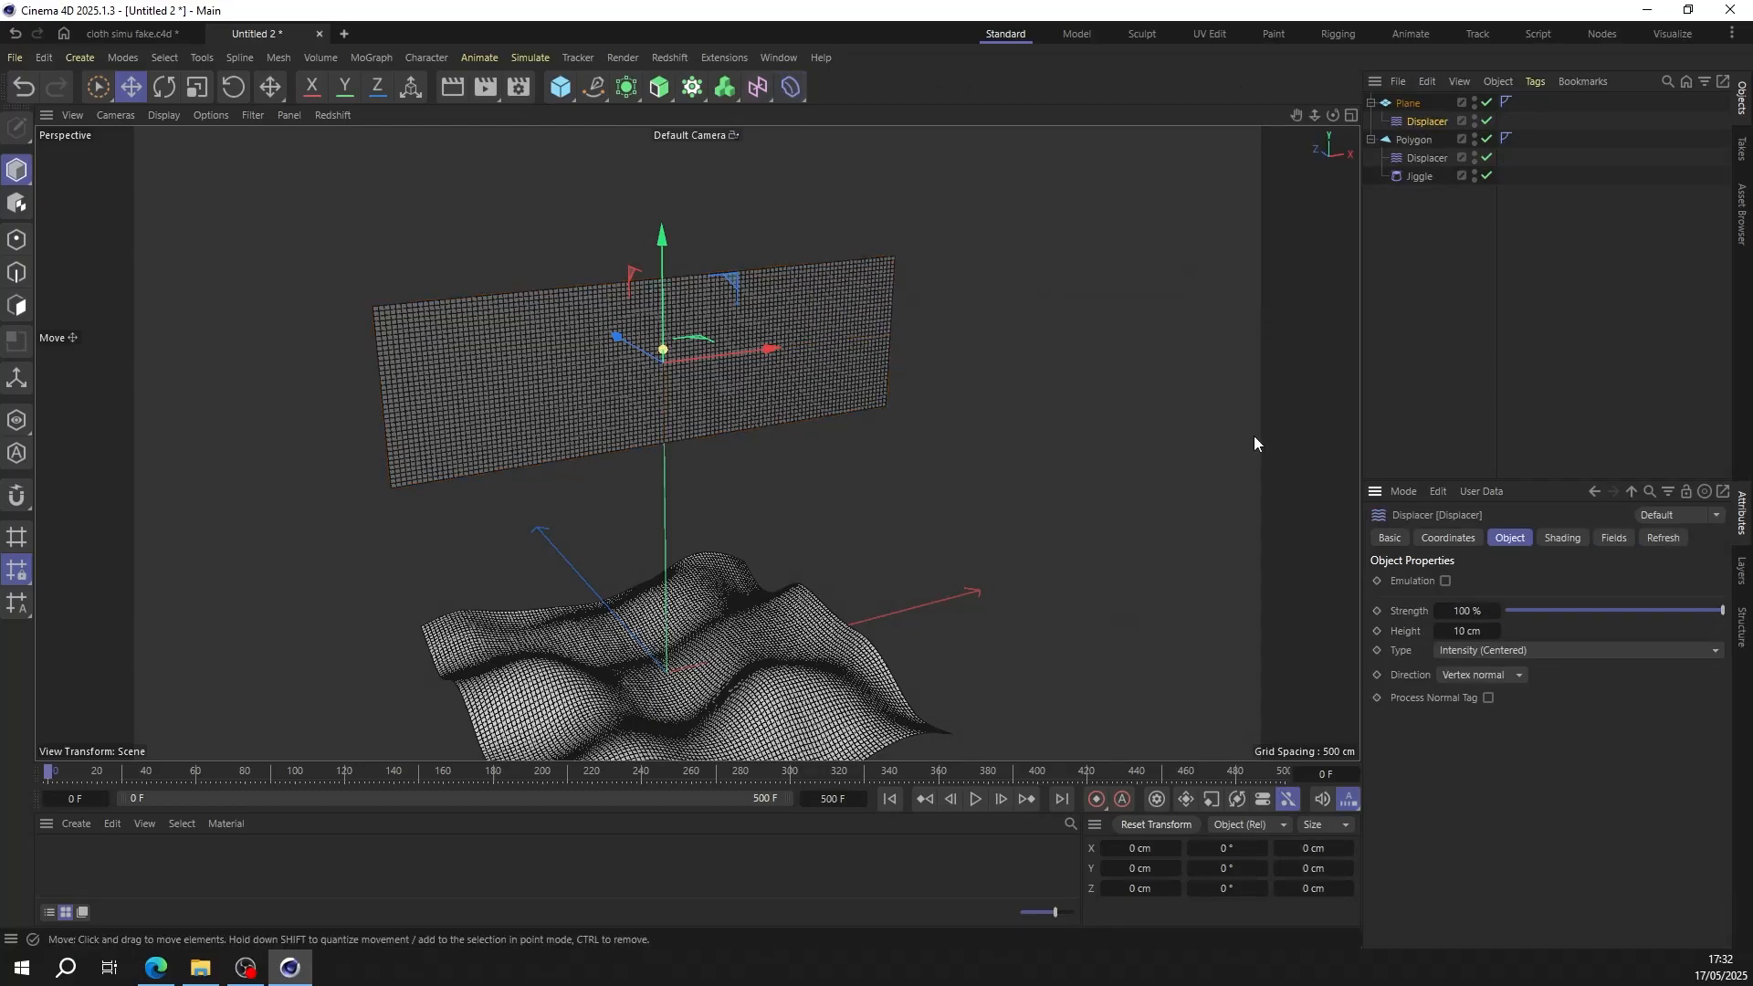
left_click(1562, 538)
left_click(1441, 602)
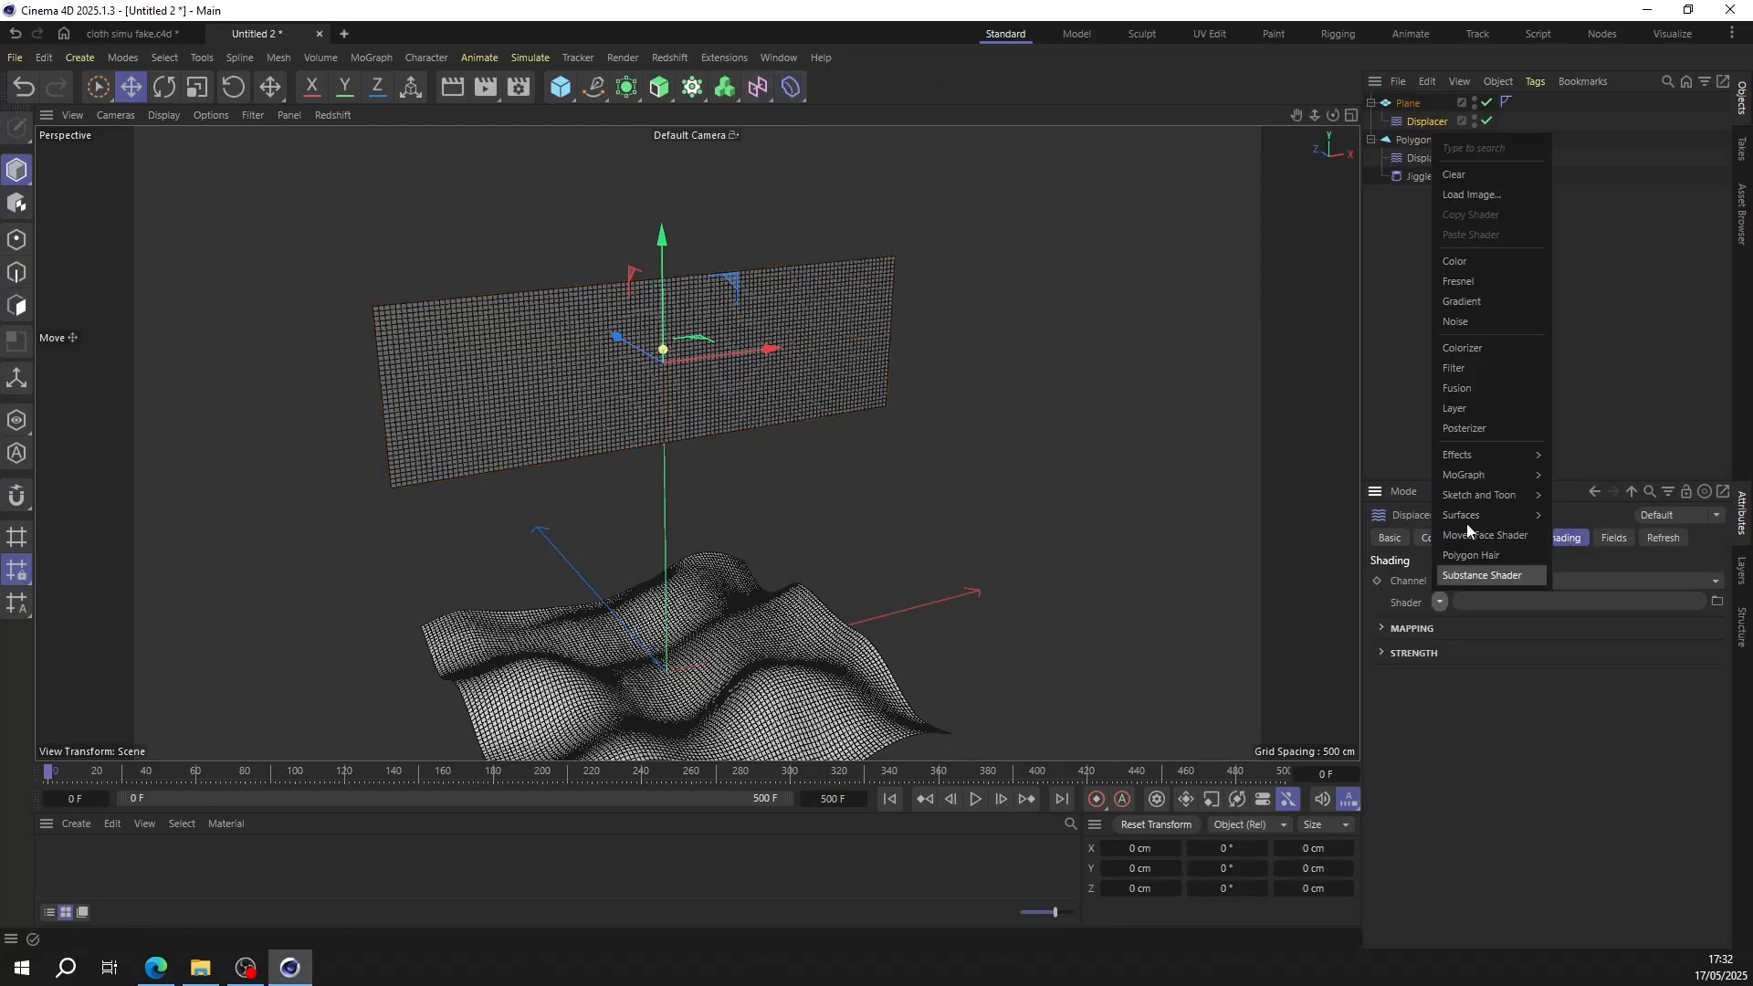
left_click(1459, 324)
Step: Increase the plane Displacer's height and set its noise shader's global scale to 782%
left_click_drag(669, 352, 664, 239)
left_click(1430, 643)
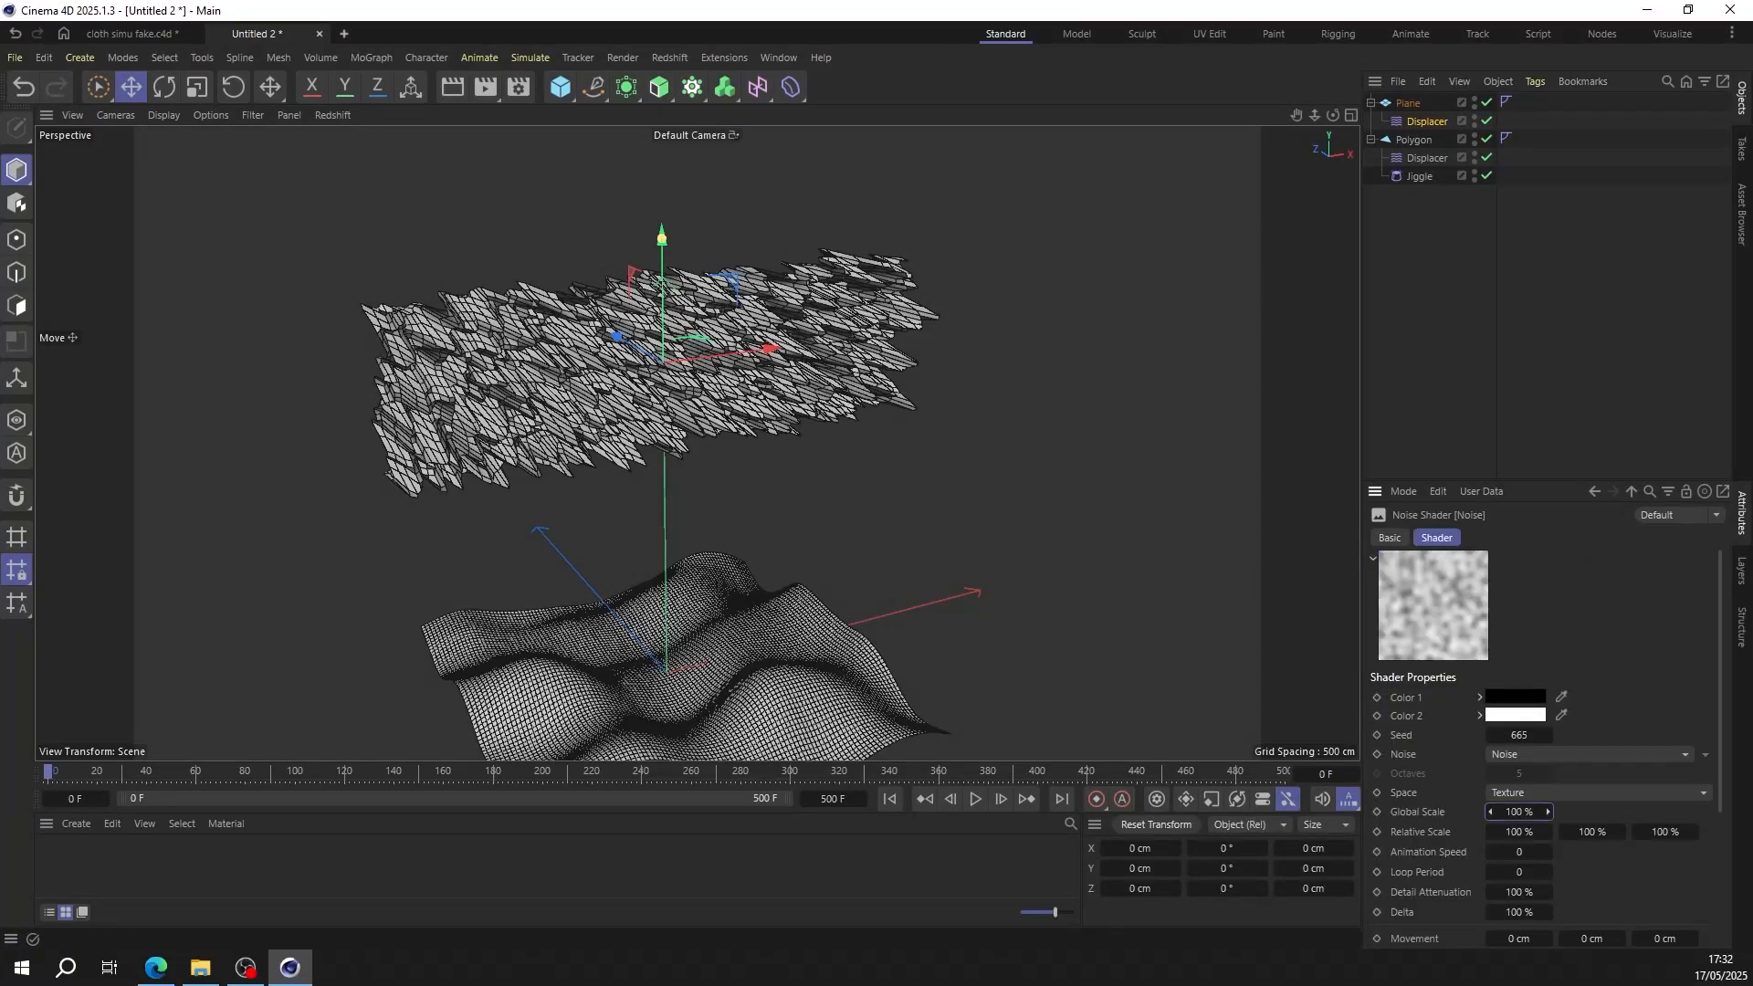
mouse_move(1518, 811)
left_mouse_down()
mouse_move(1662, 811)
mouse_move(1518, 812)
left_mouse_up()
left_click(1403, 102)
left_click_drag(787, 304, 747, 276, "alt")
left_click_drag(912, 350, 931, 350)
mouse_move(805, 338)
left_mouse_down("alt")
mouse_move(878, 379)
mouse_move(771, 456)
mouse_move(771, 324)
mouse_move(773, 339)
left_mouse_up("alt")
Step: Animate the plane Displacer's noise with an animation speed of 0.5, X movement of 1 cm and speed of 1%
left_click(1427, 122)
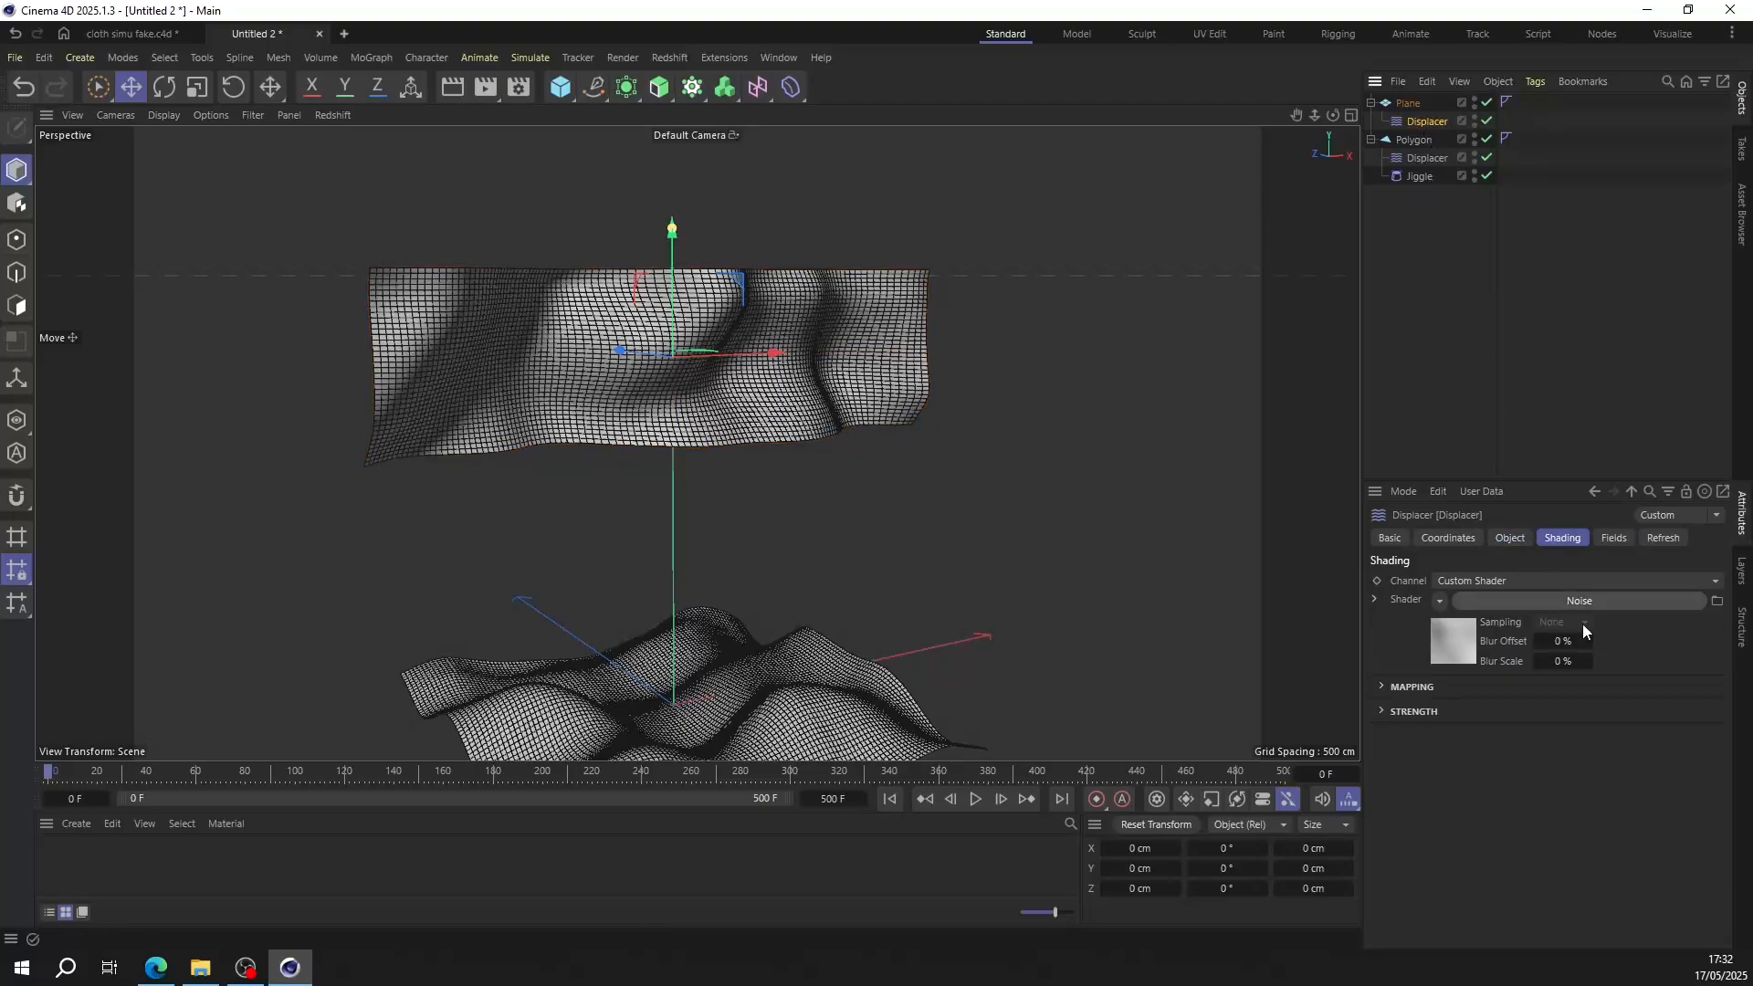
left_click(1454, 640)
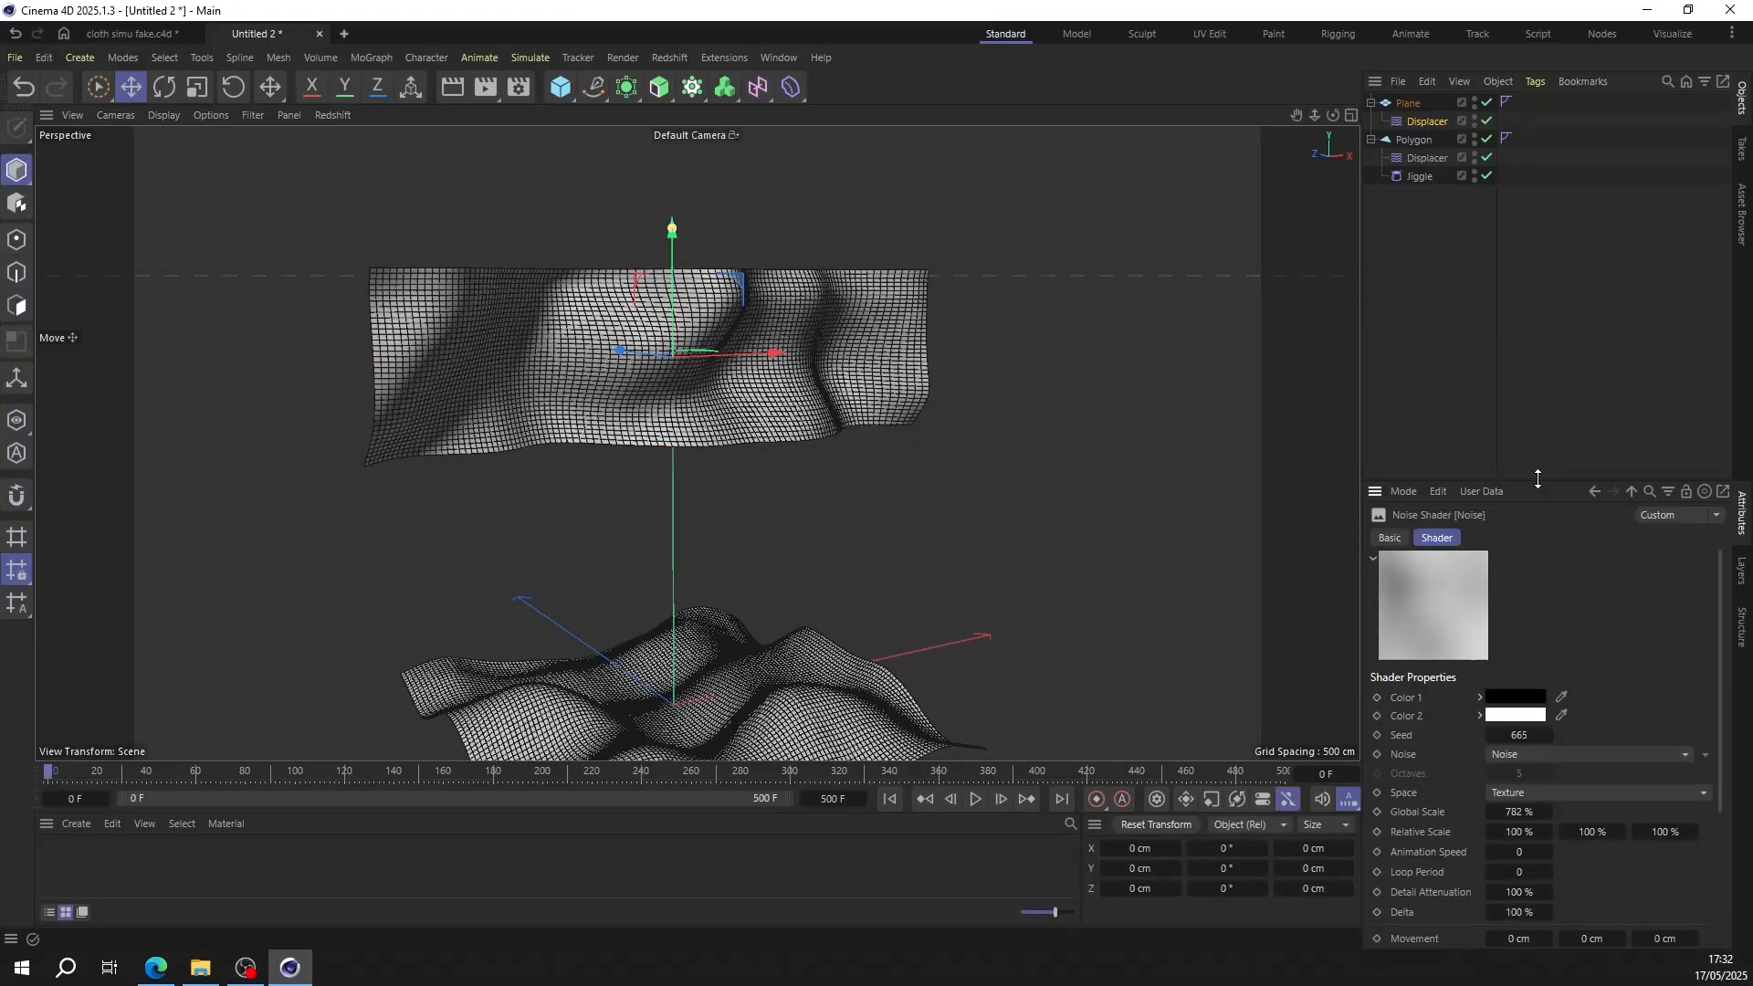
left_click_drag(1538, 481, 1548, 292)
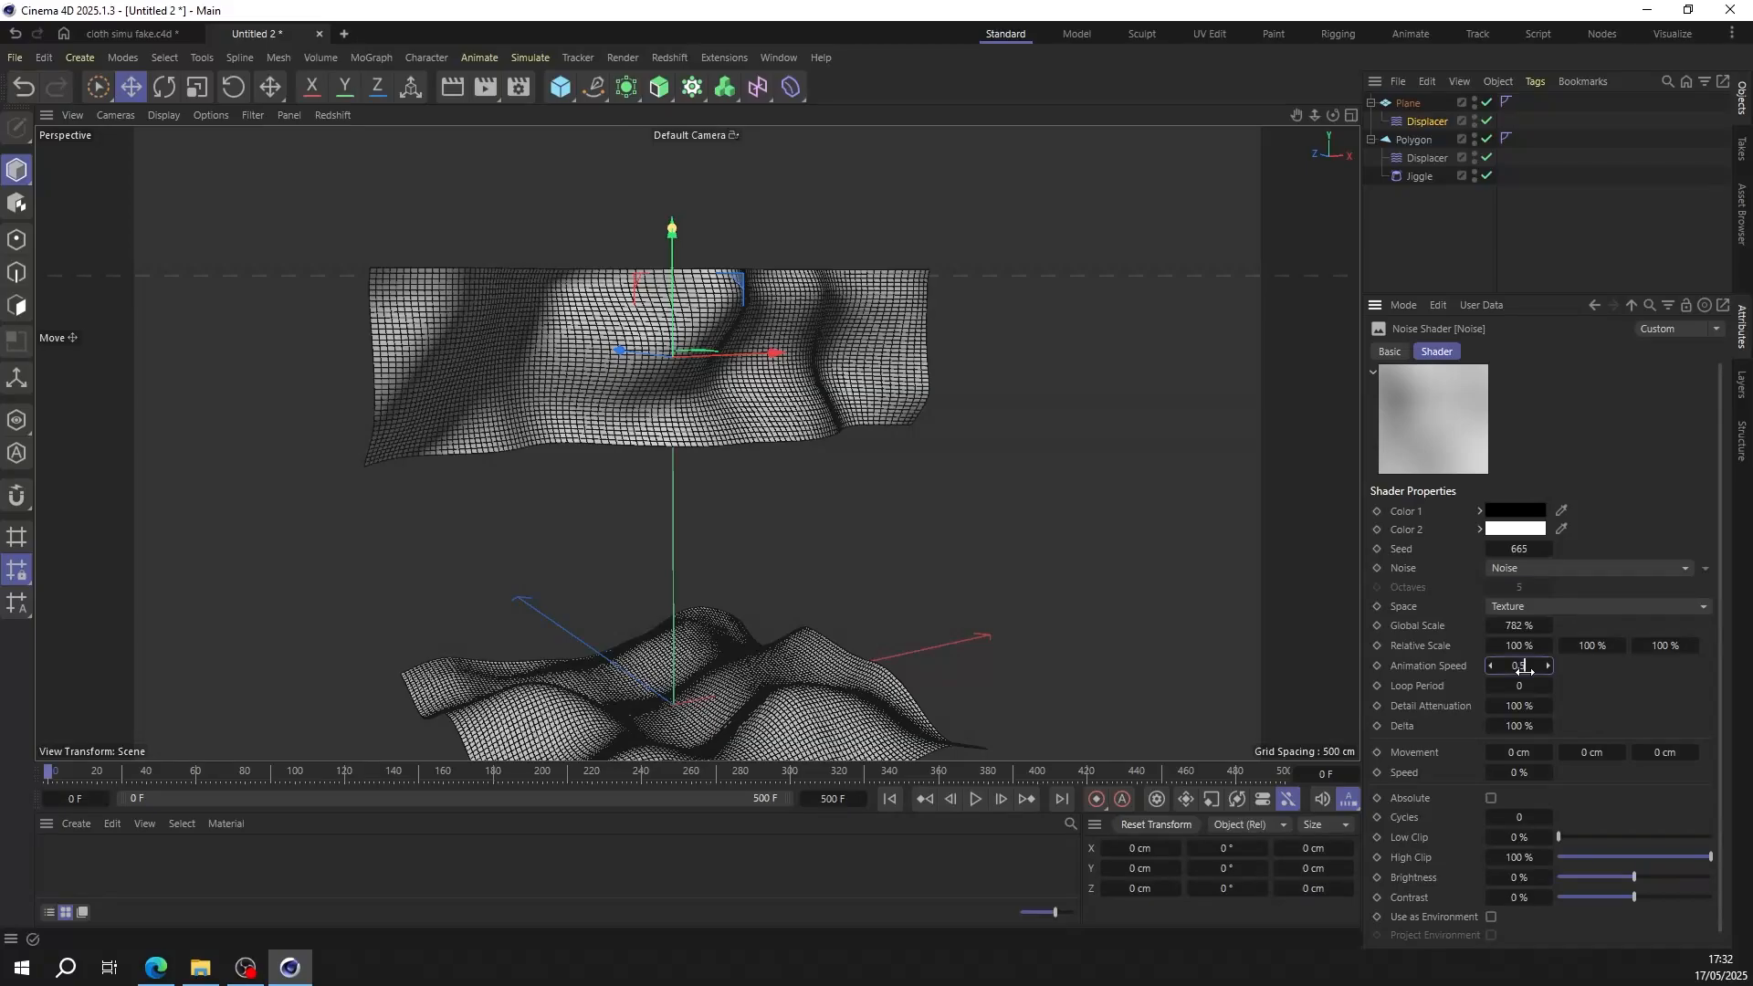
left_click(1548, 752)
left_click(1547, 772)
Step: Play the animation to inspect the plane's moving displacement from another angle, and stop and rewind it
left_click(977, 803)
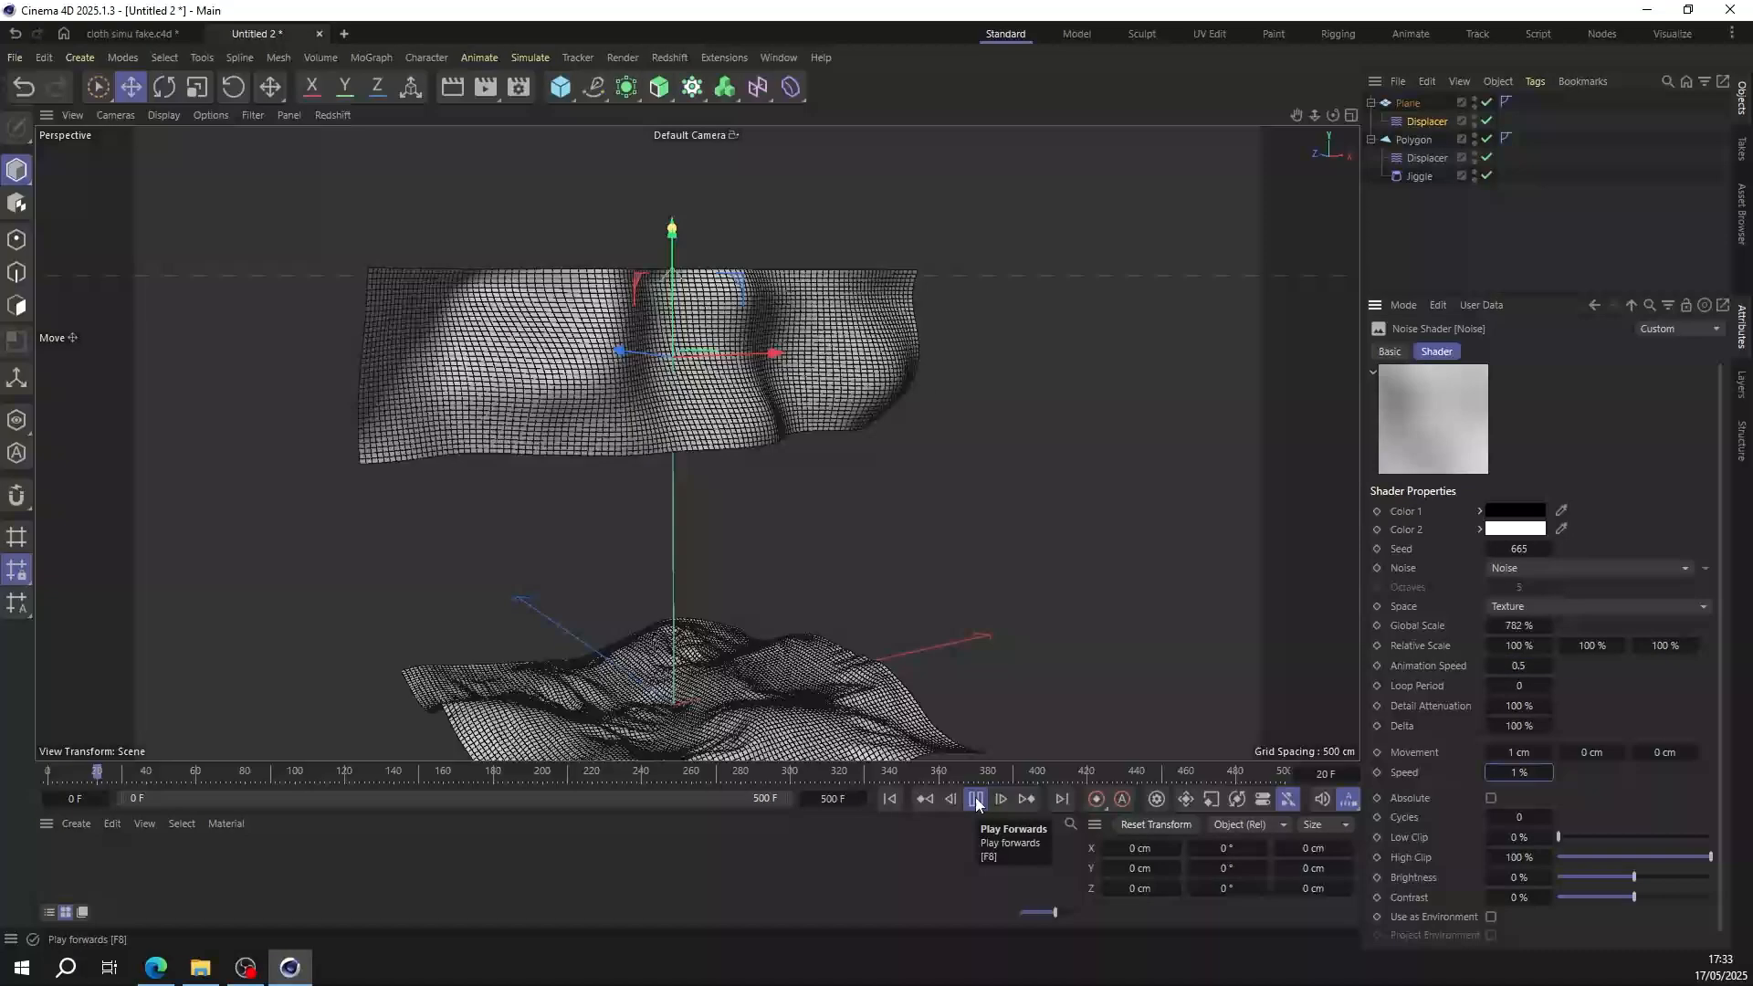
left_click_drag(825, 330, 769, 430, "alt")
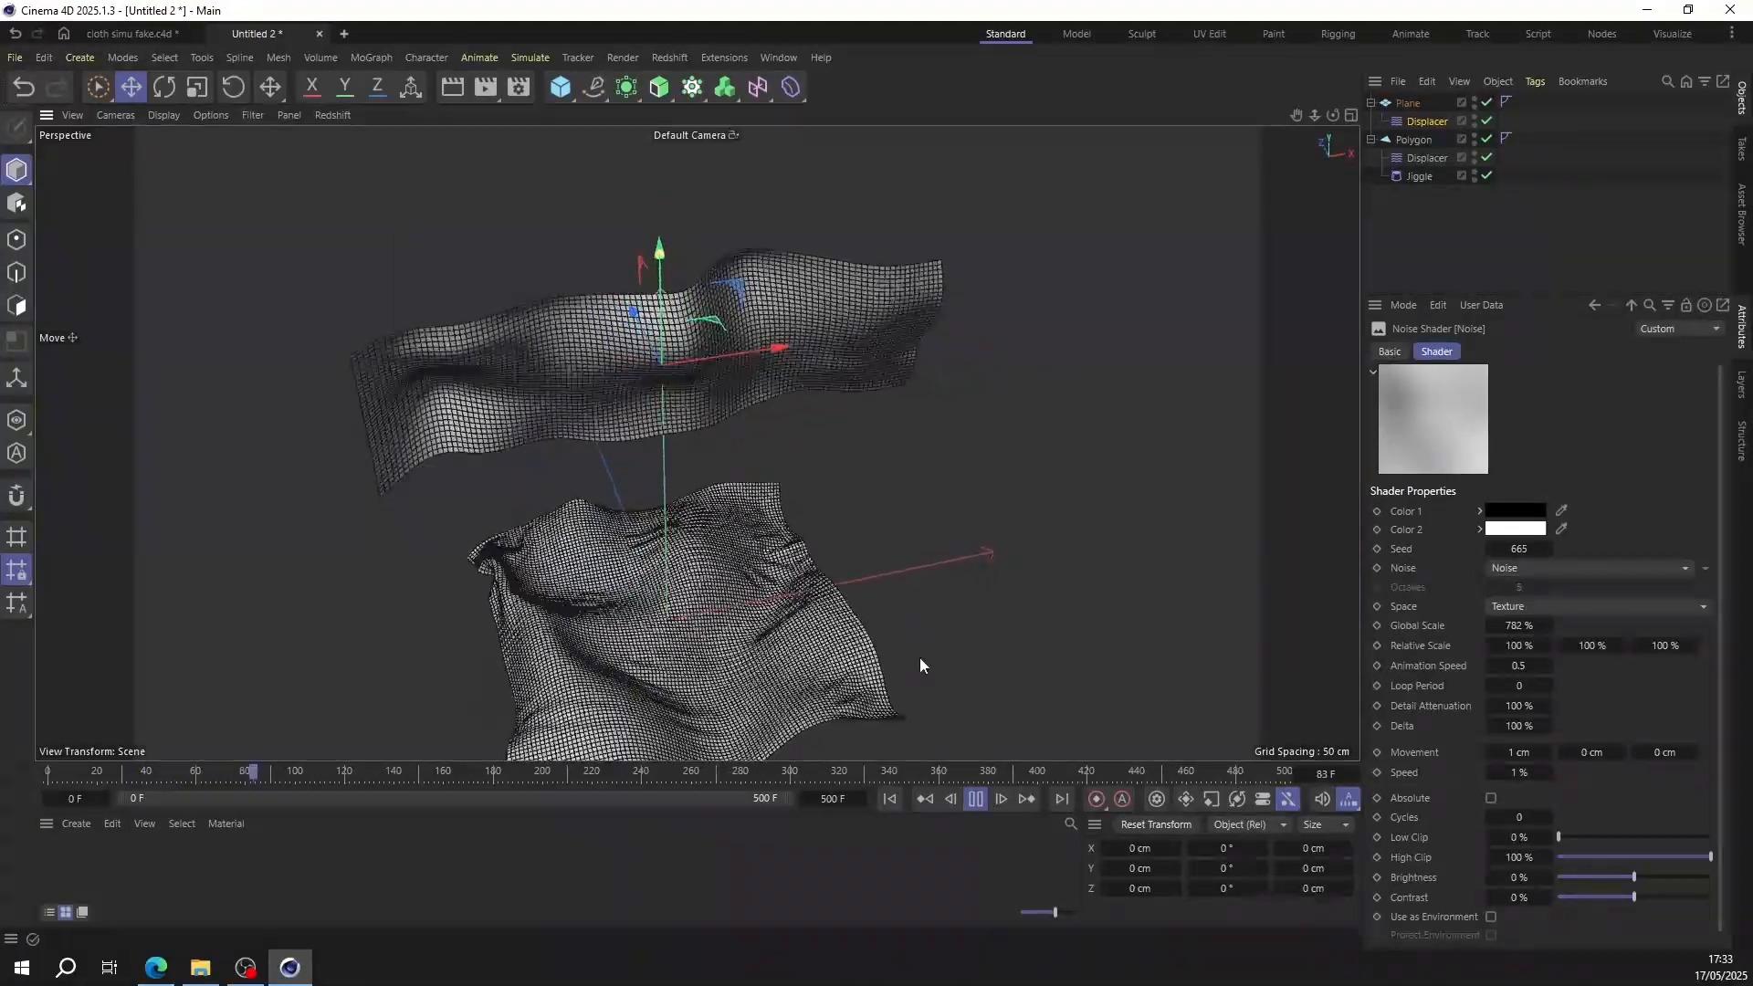
left_click(975, 800)
left_click(898, 800)
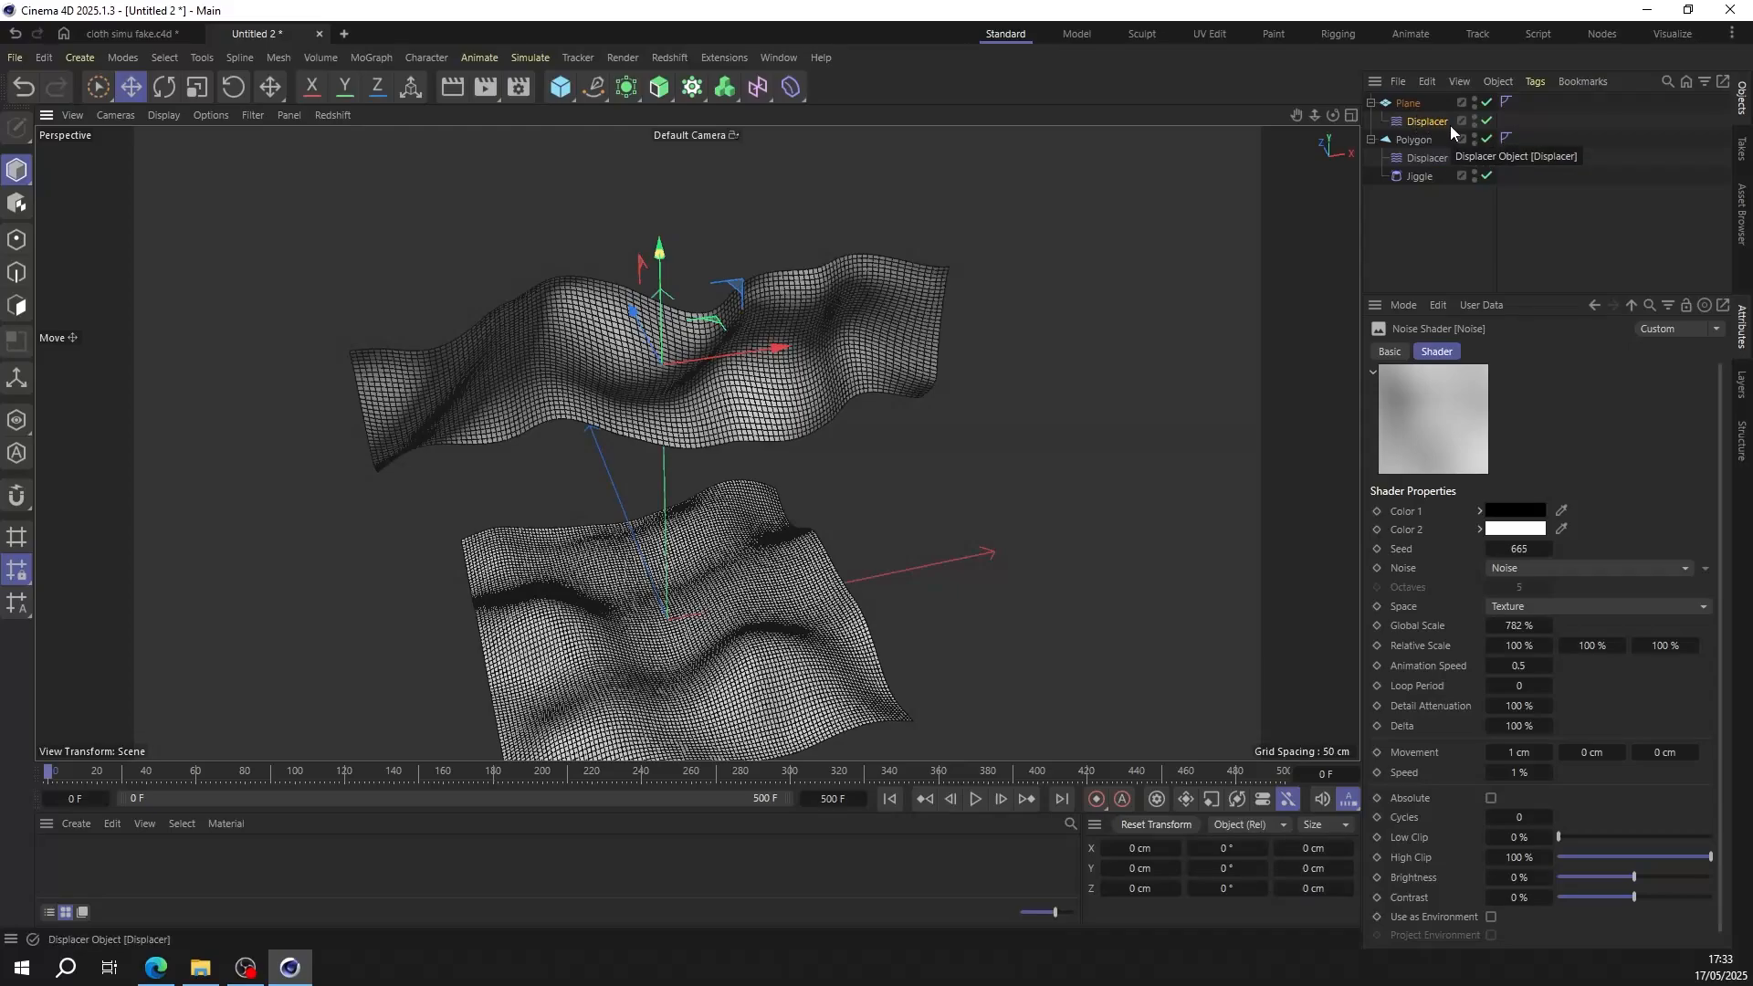
Step: Add a Linear Field to the plane's Displacer with direction -X, length about 119 cm and X position about 41 cm
left_click(1427, 122)
left_click(1613, 352)
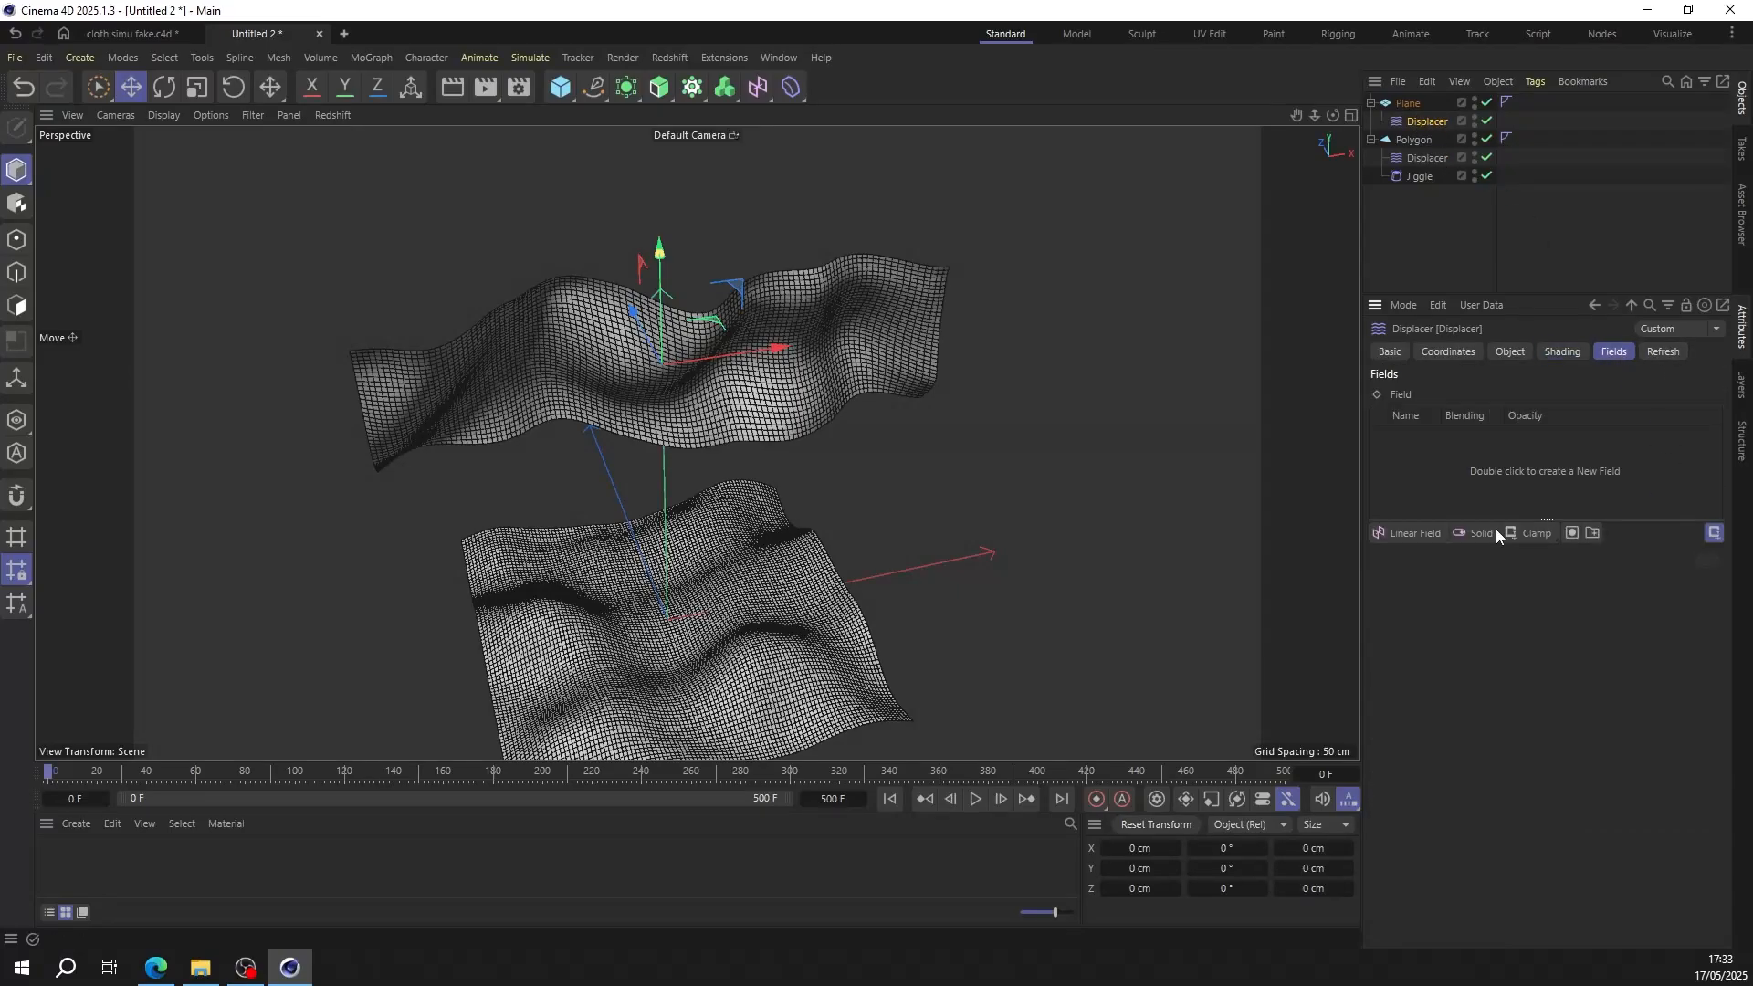
left_click(1409, 533)
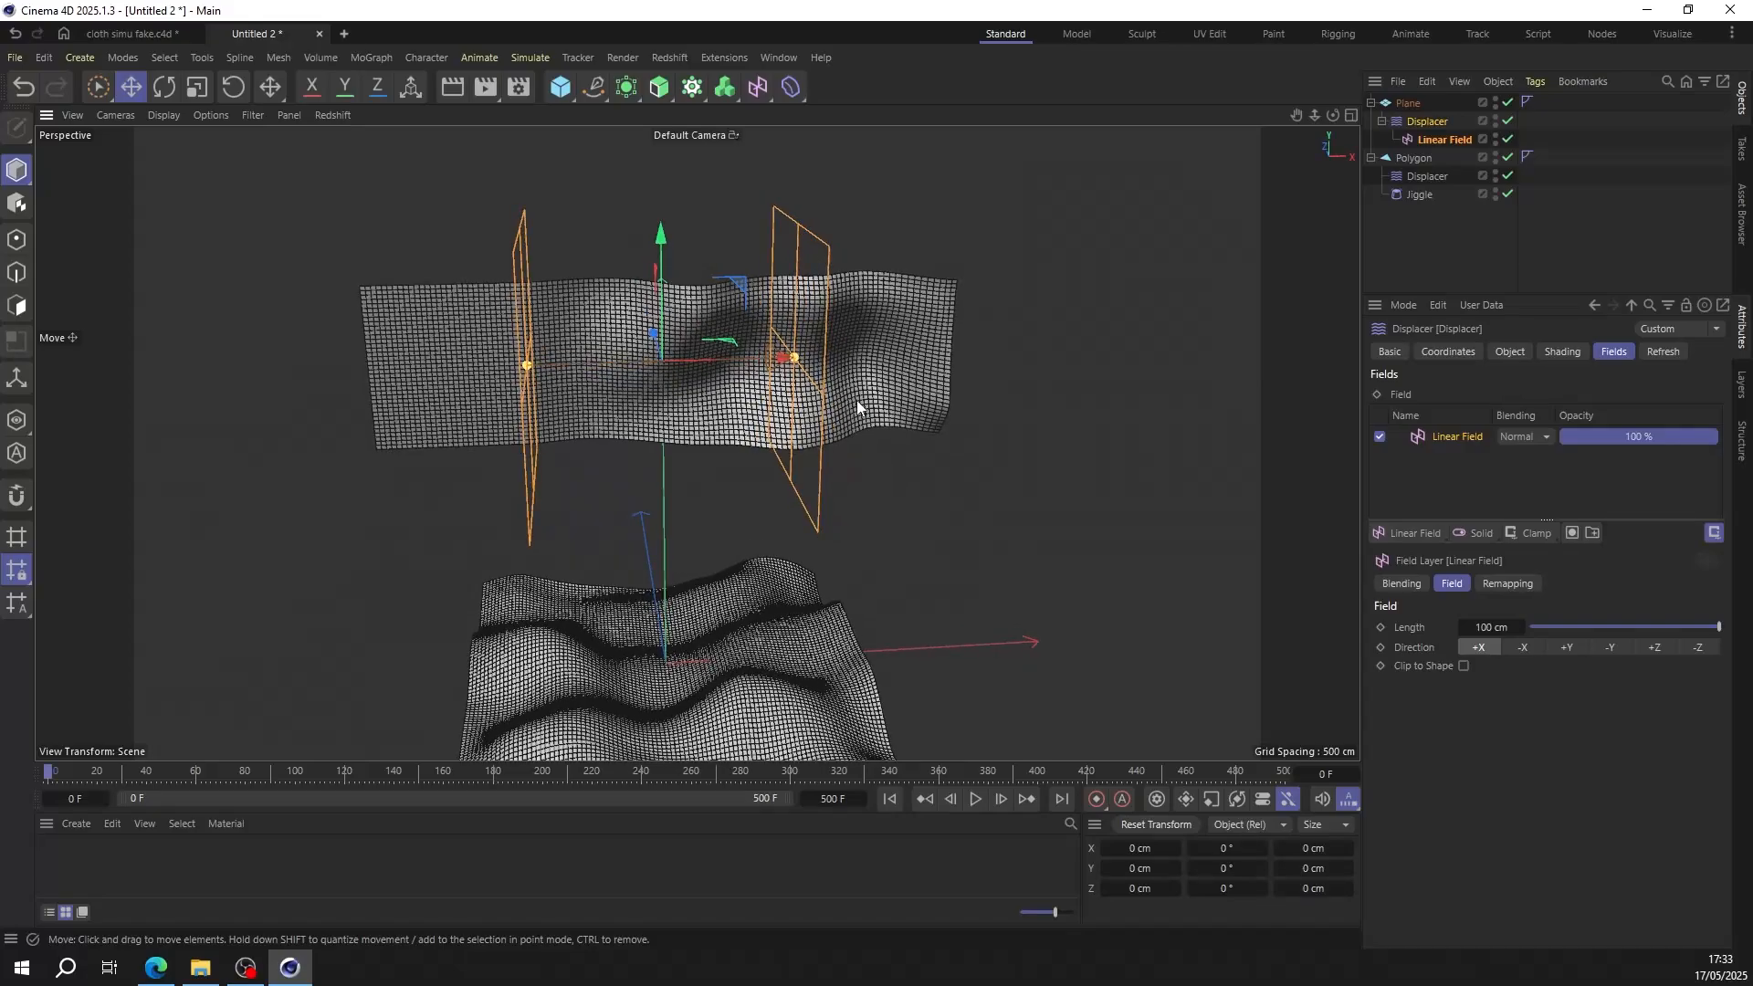
left_click(1521, 647)
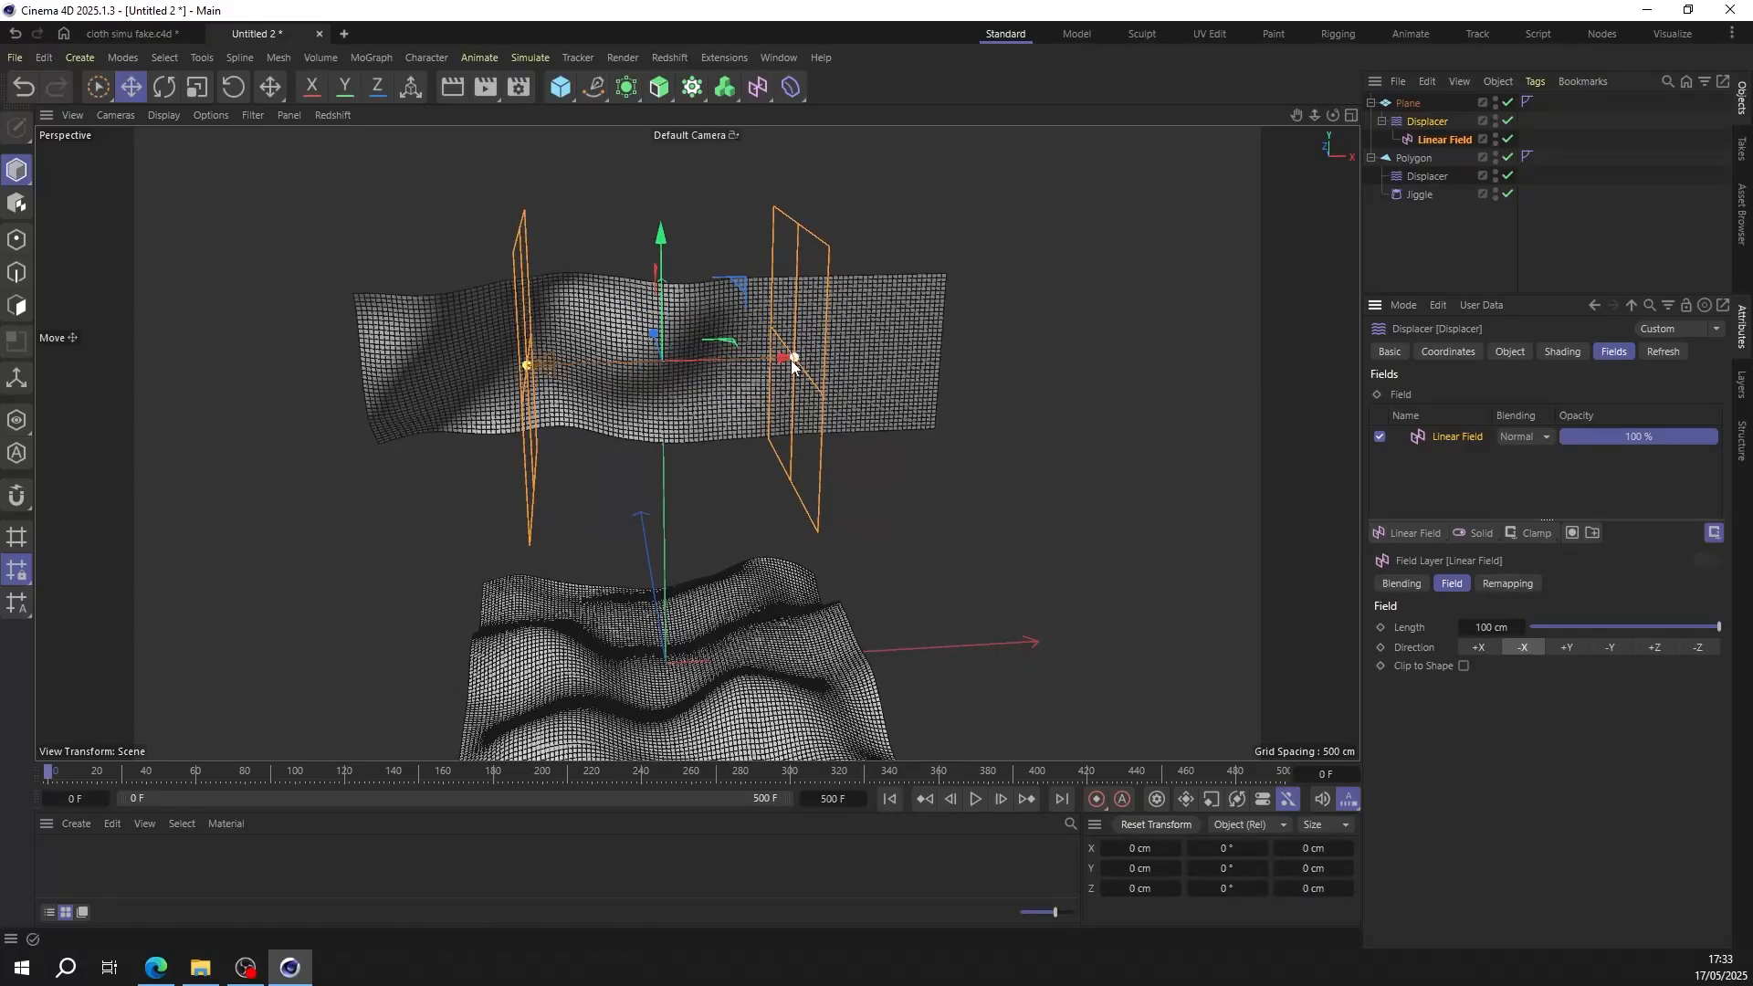
left_click_drag(793, 360, 836, 359)
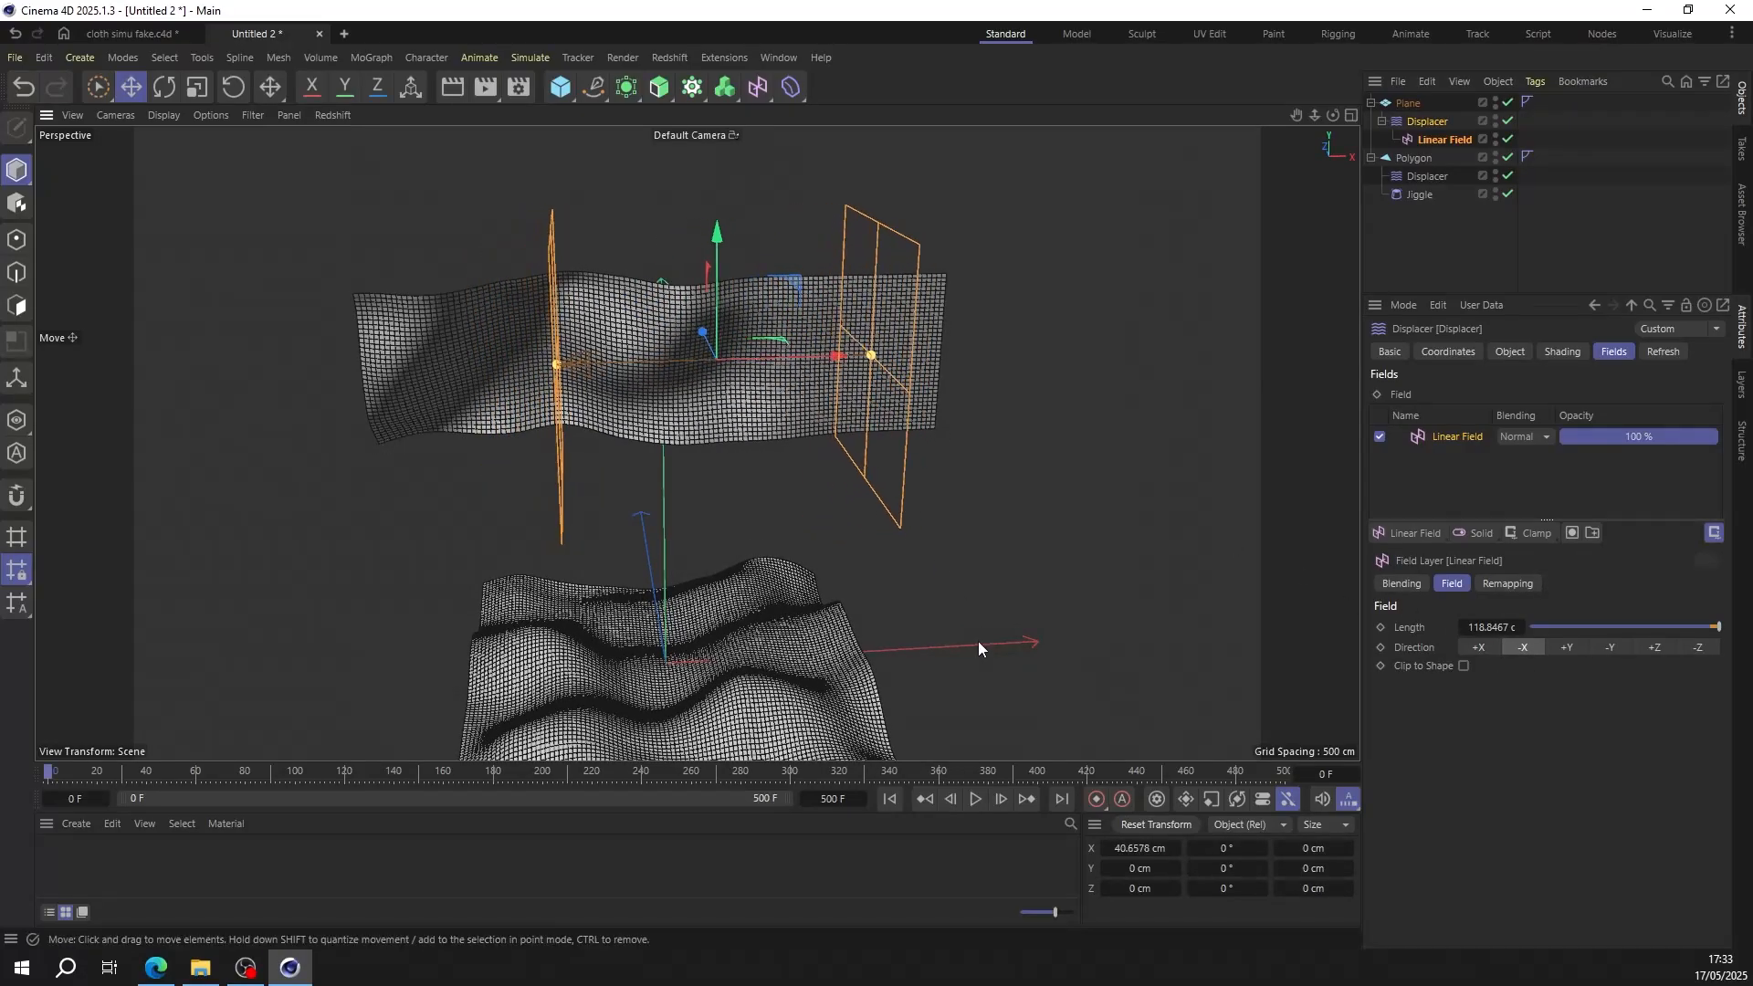
Step: Start playback and switch the viewport display to Gouraud Shading without lines
left_click(982, 801)
left_click_drag(644, 314, 725, 294, "alt")
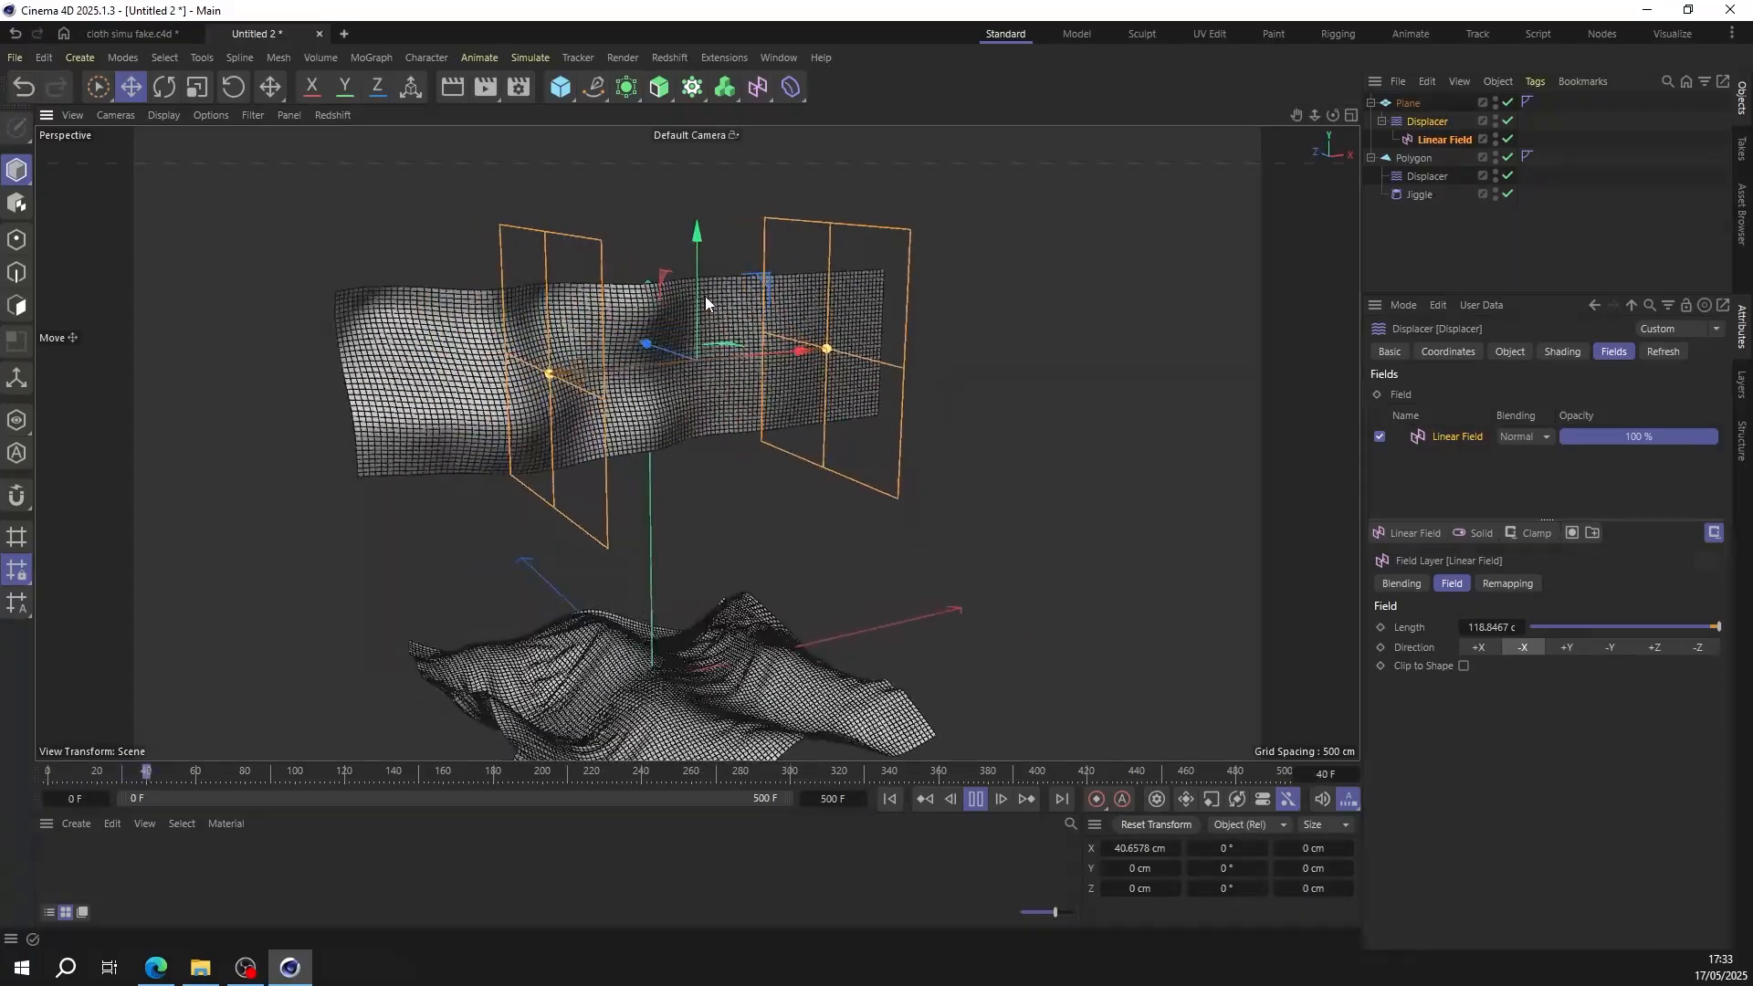
left_click(163, 114)
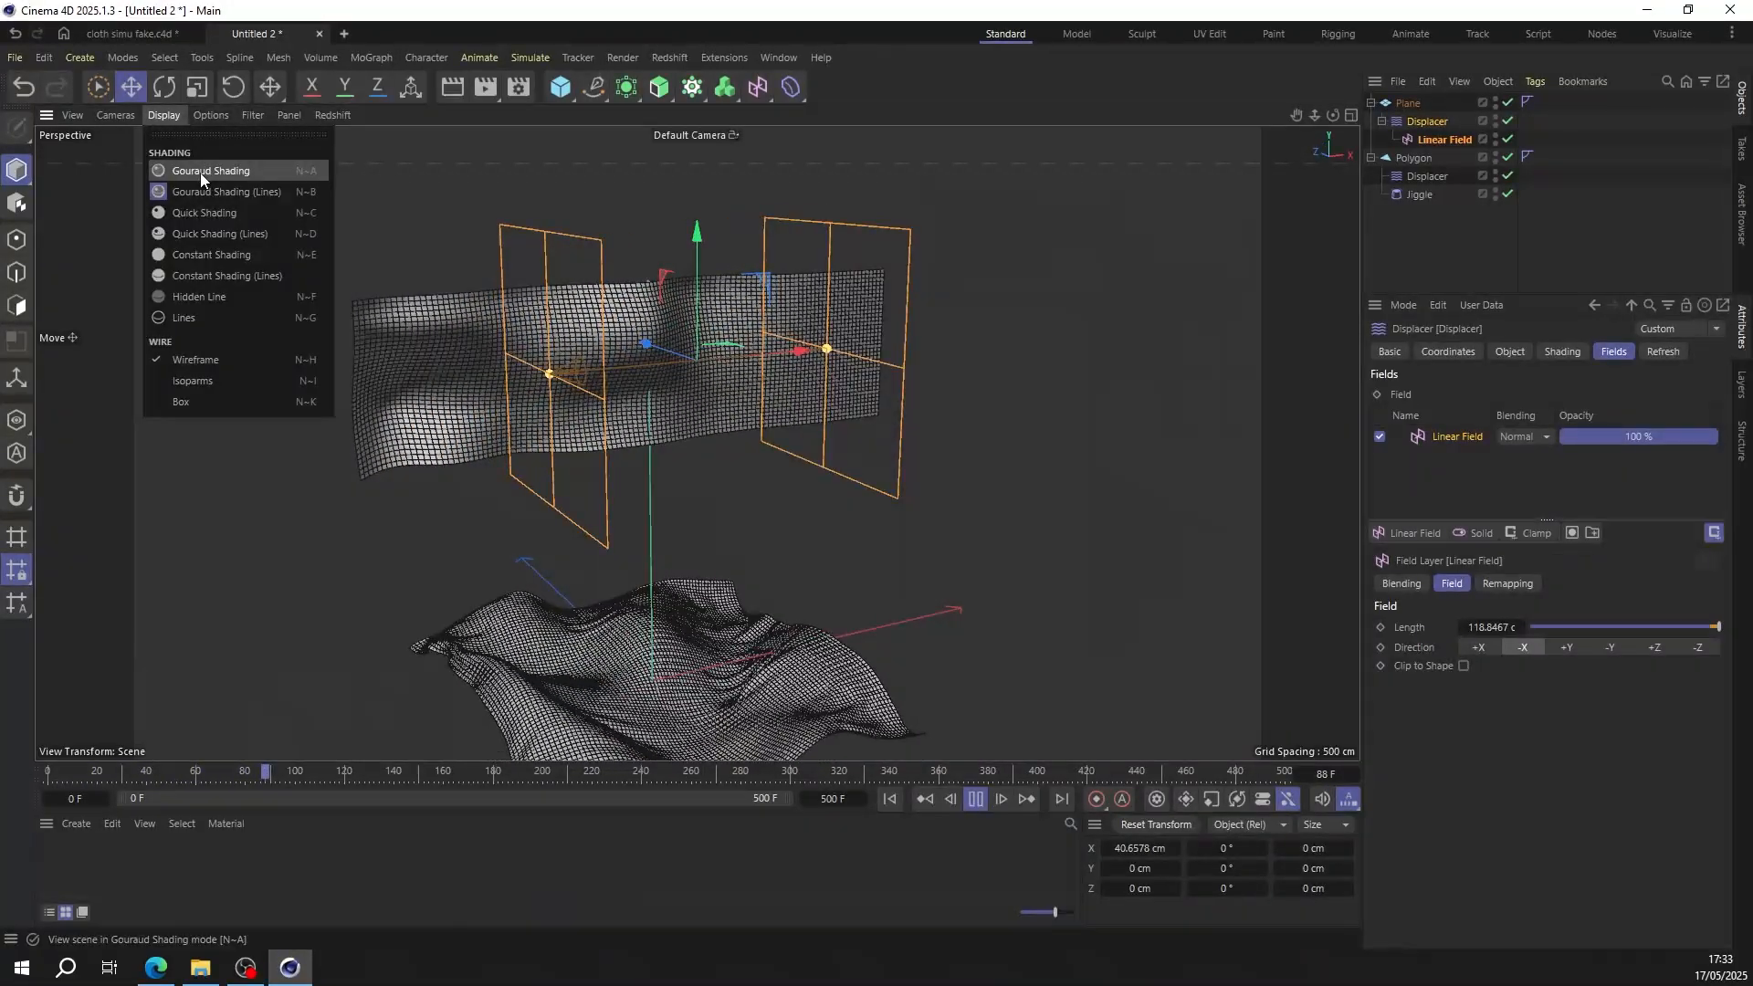
left_click(206, 170)
left_click_drag(600, 406, 719, 387, "alt")
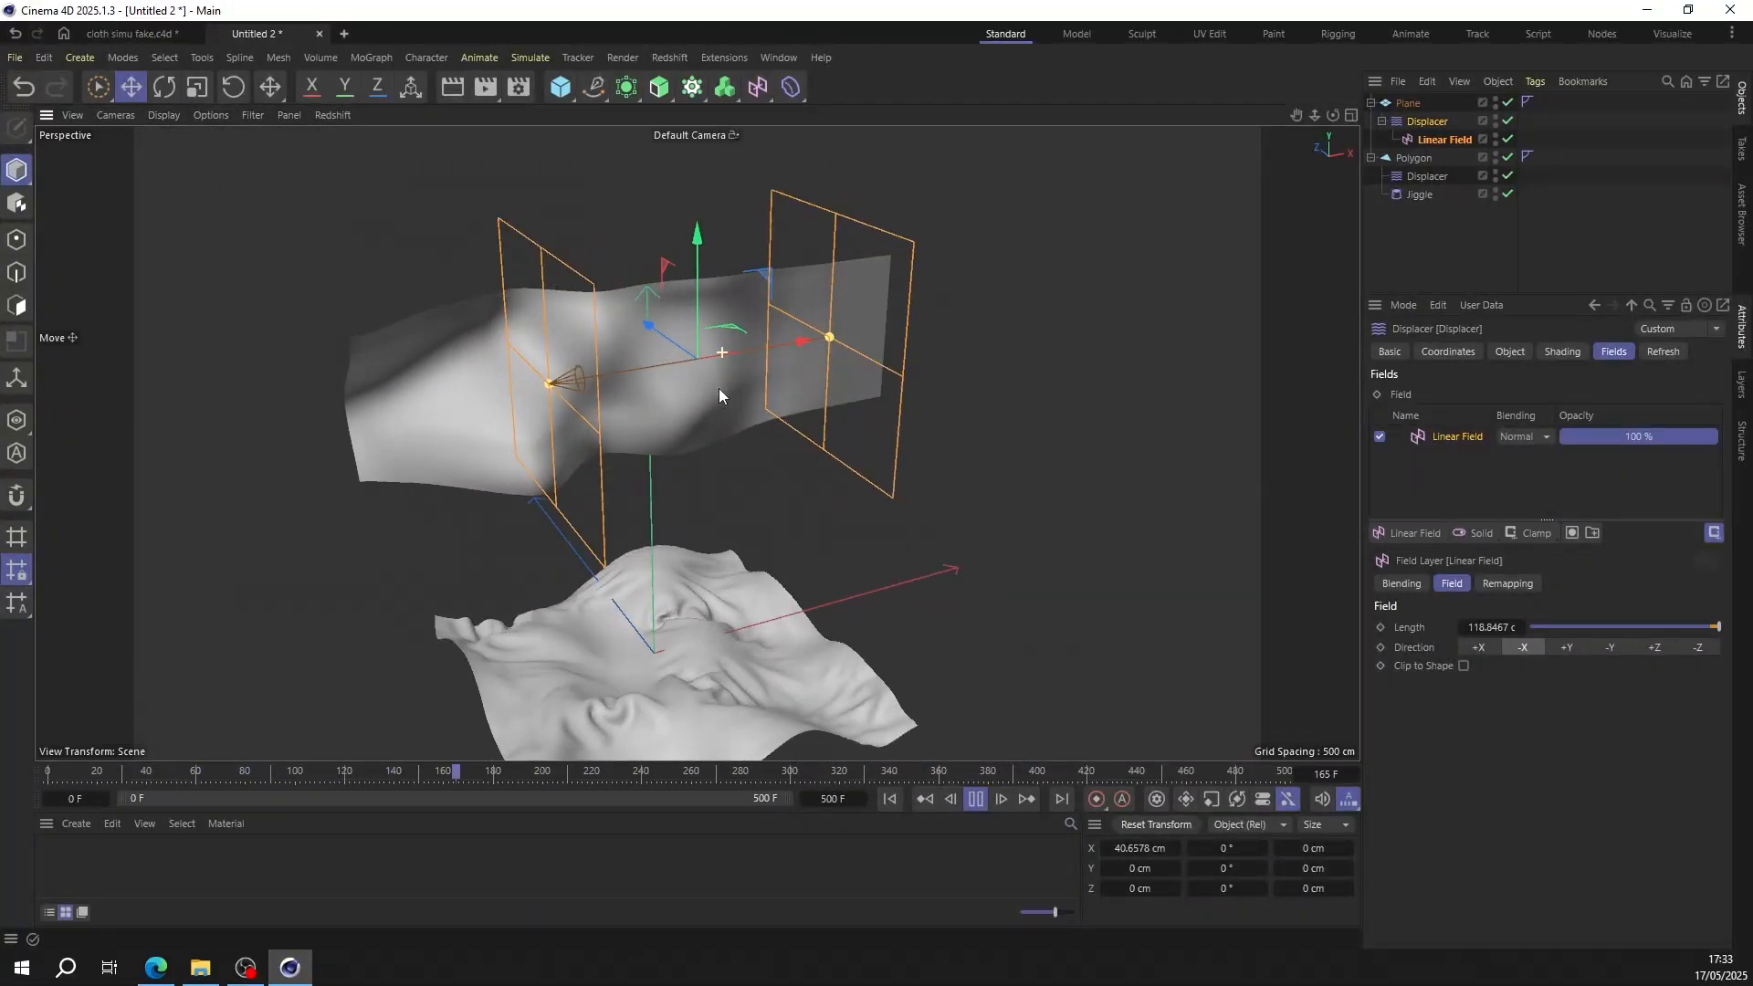
Step: Collapse the plane Displacer's hierarchy and copy the polygon's Jiggle deformer under the plane, below its Displacer
left_click_drag(1515, 181, 1495, 182)
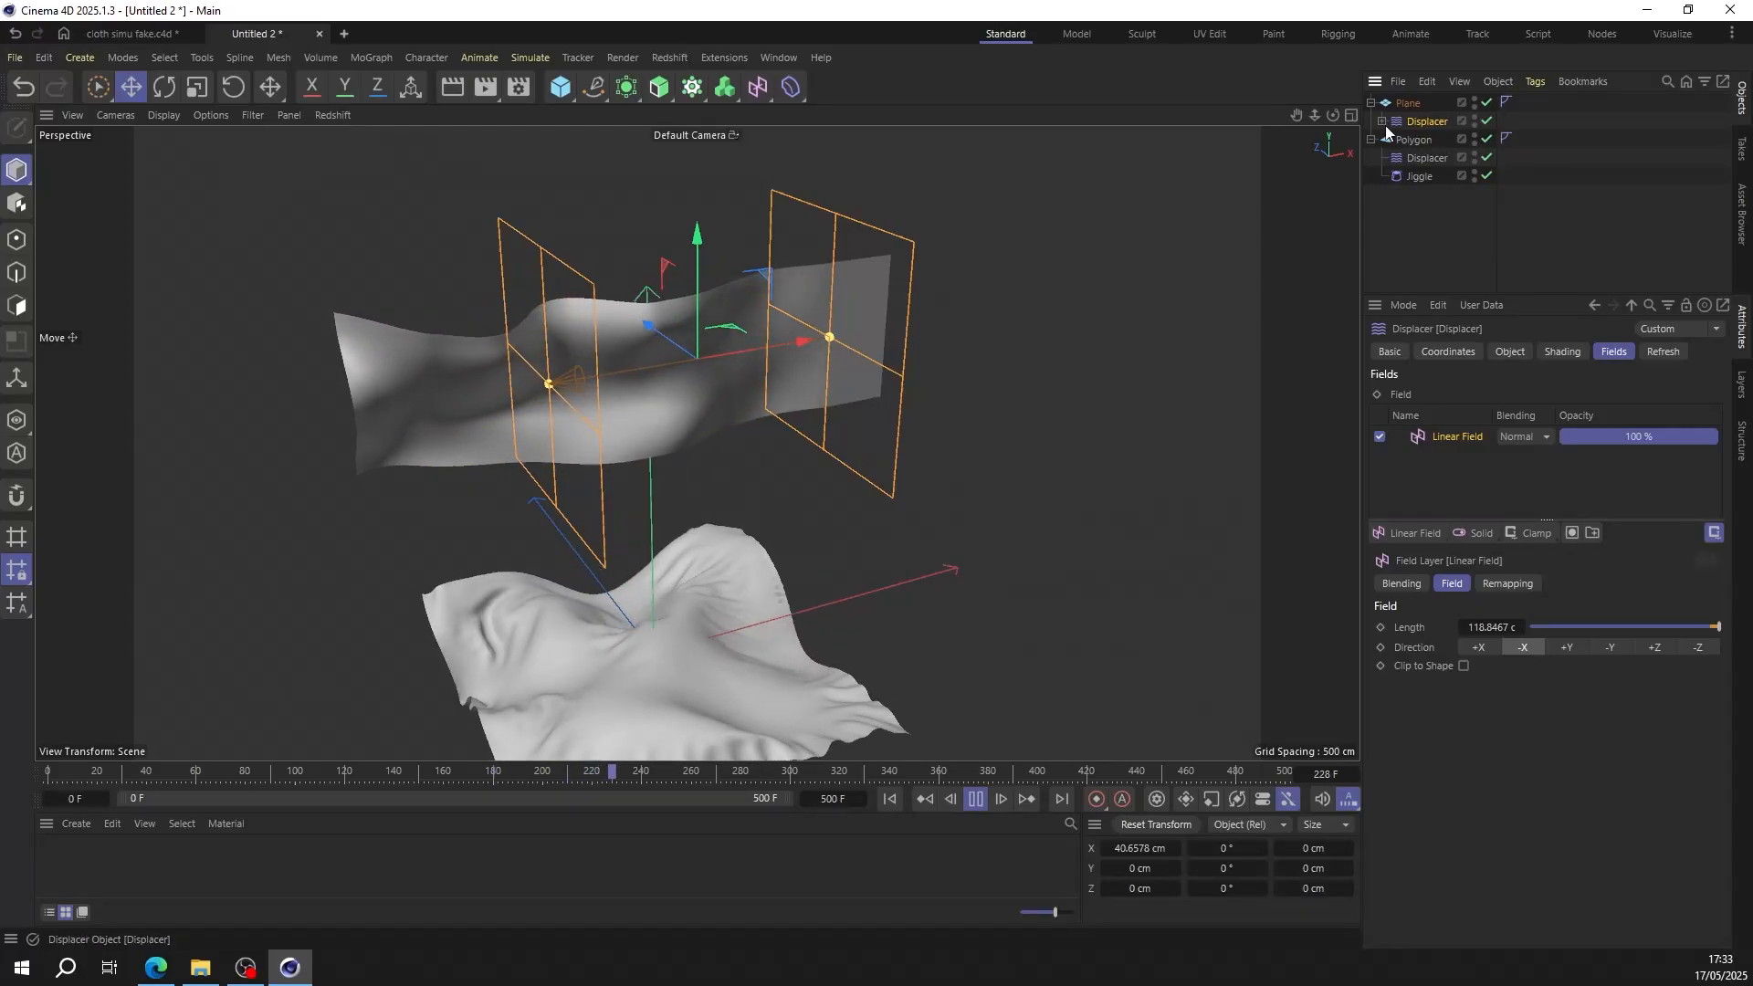
left_click(1382, 121)
left_click(1419, 176)
left_click_drag(1416, 177, 1423, 129)
left_click(1556, 155)
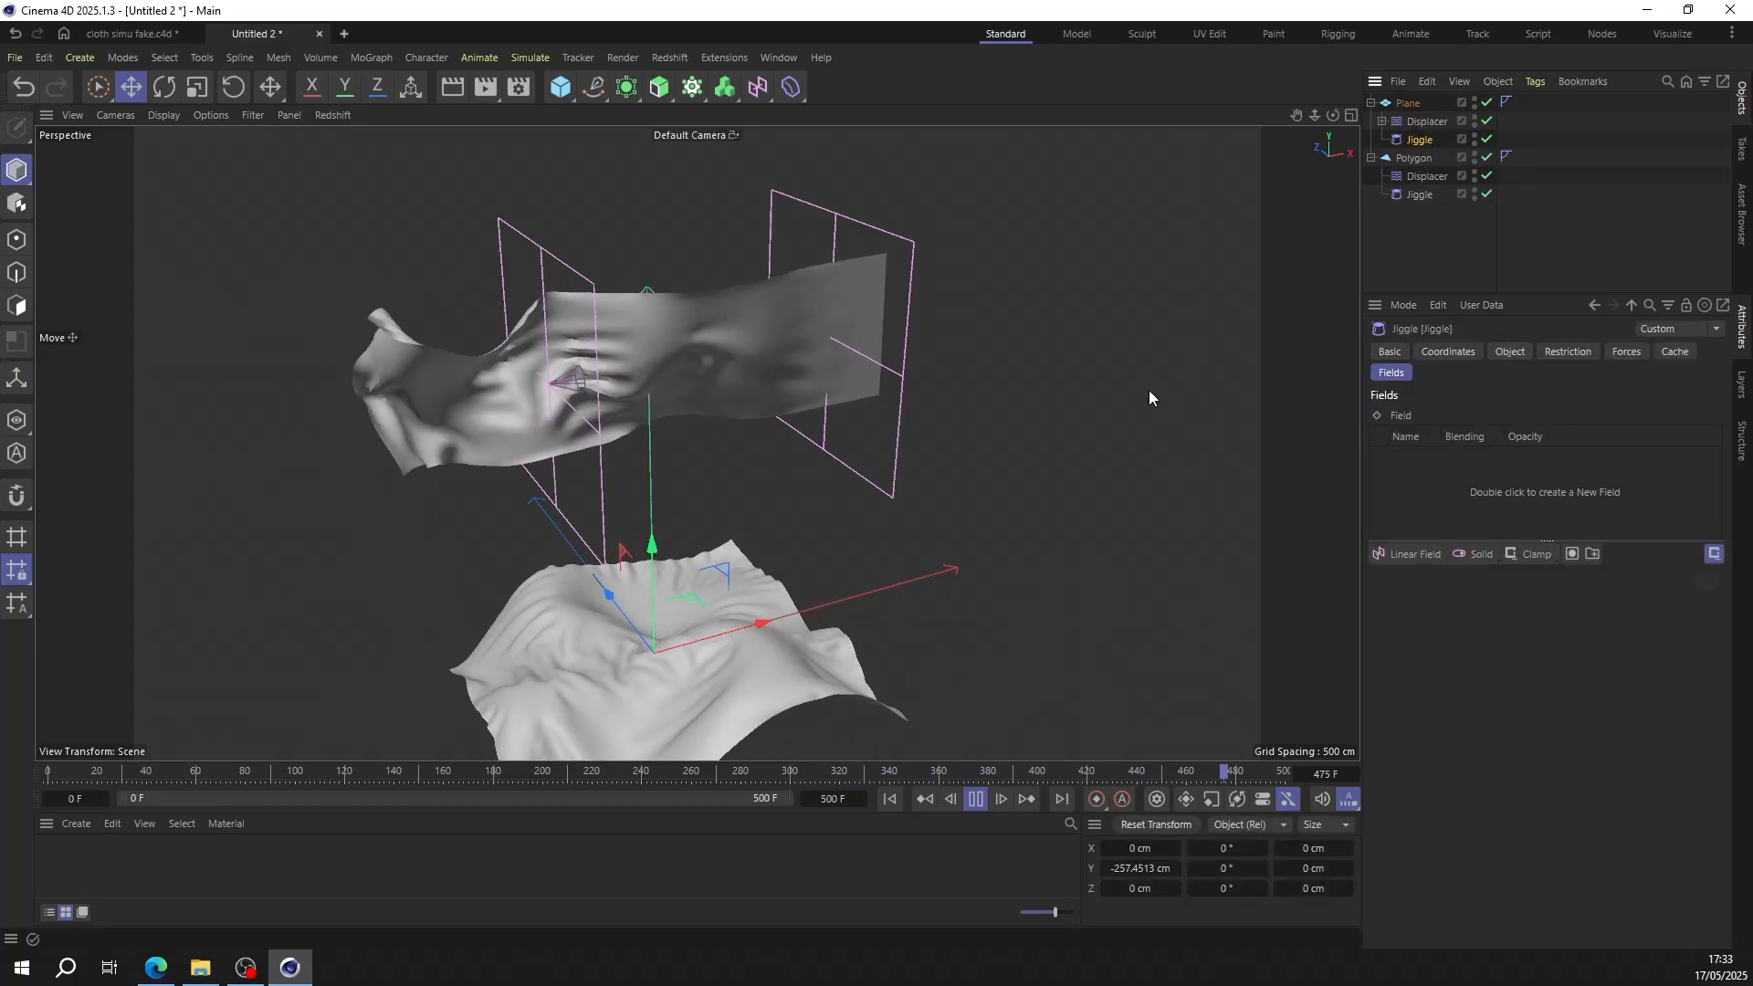
Step: Extend the Linear Field's length to about 136 cm and shift it to an X position of about 48 cm
left_click_drag(1149, 391, 775, 357, "alt")
left_click(878, 287)
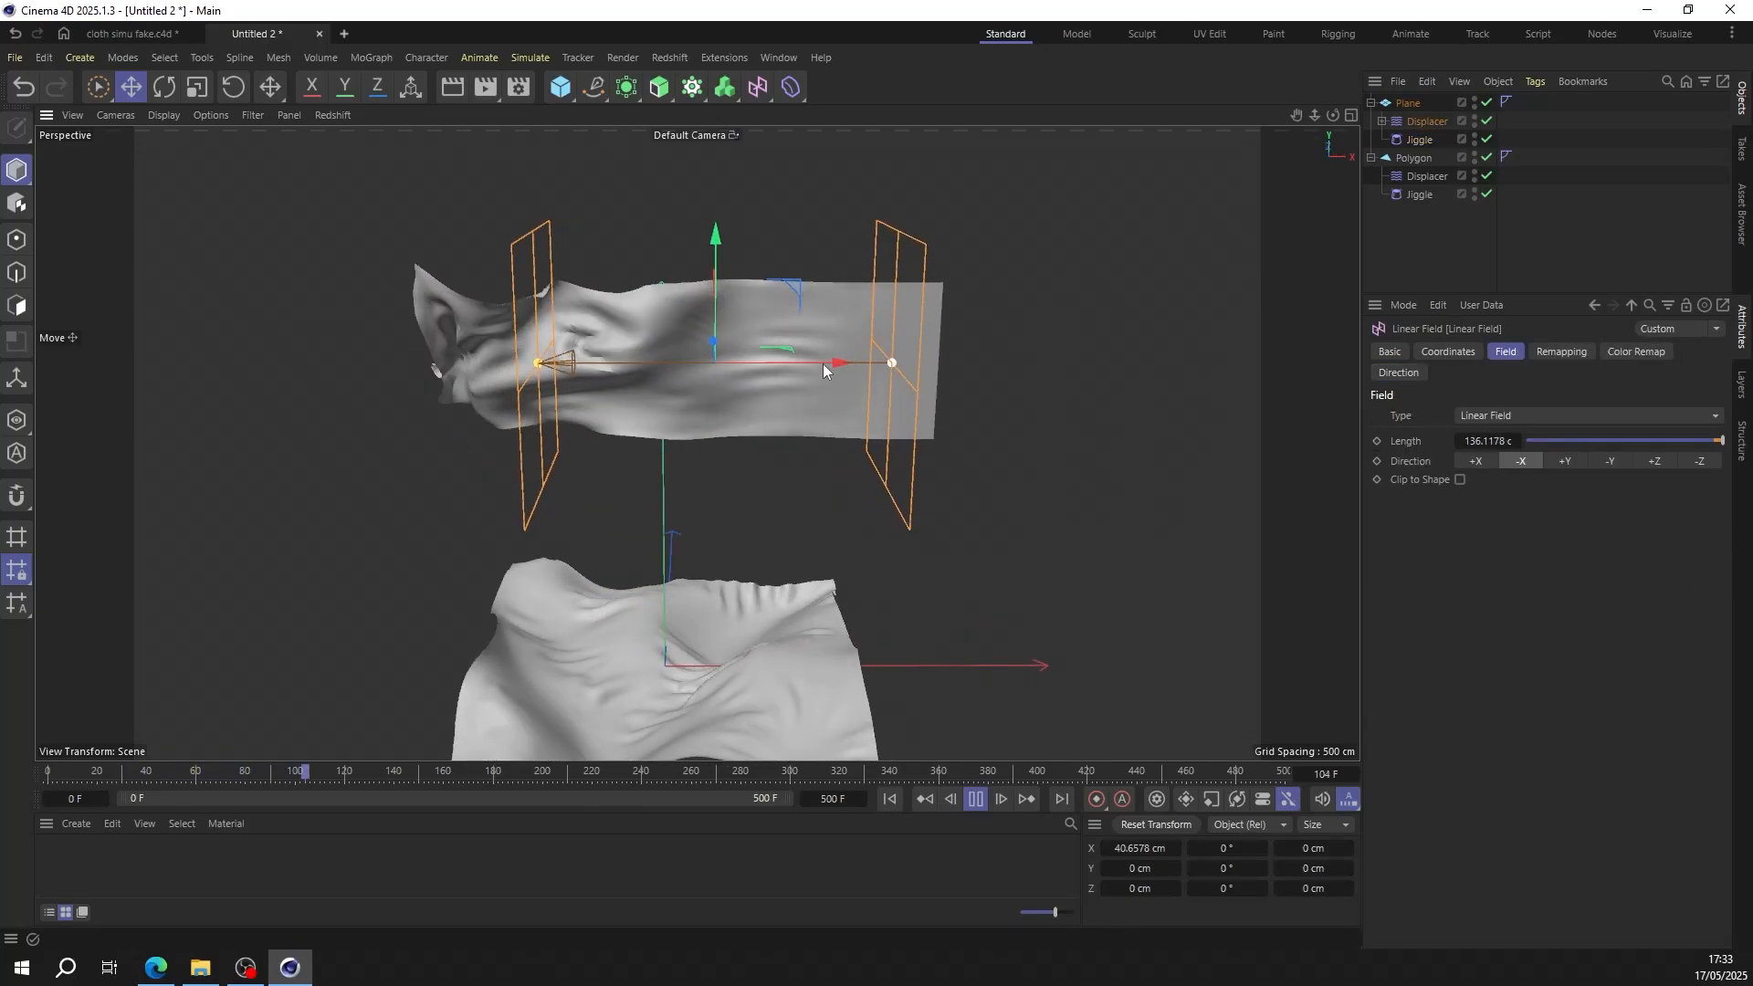
left_click_drag(823, 364, 879, 358)
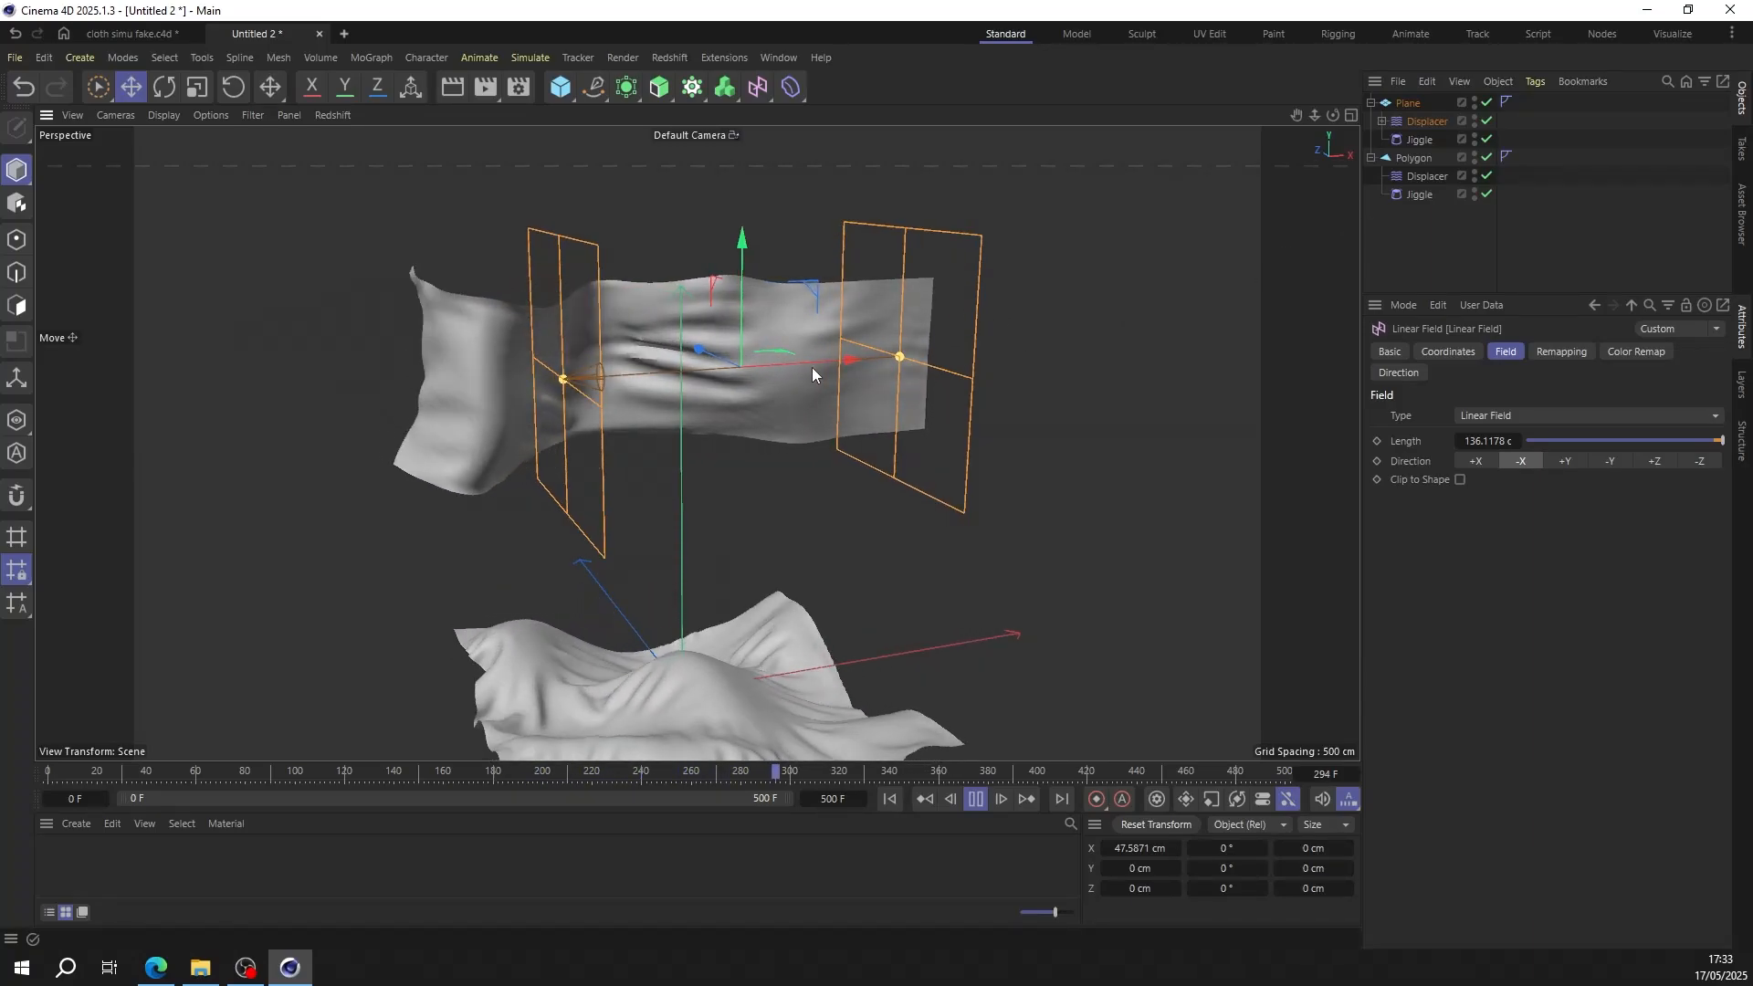
Step: Examine both cloth animations from different angles during playback with all objects deselected
left_click_drag(833, 368, 716, 334, "alt")
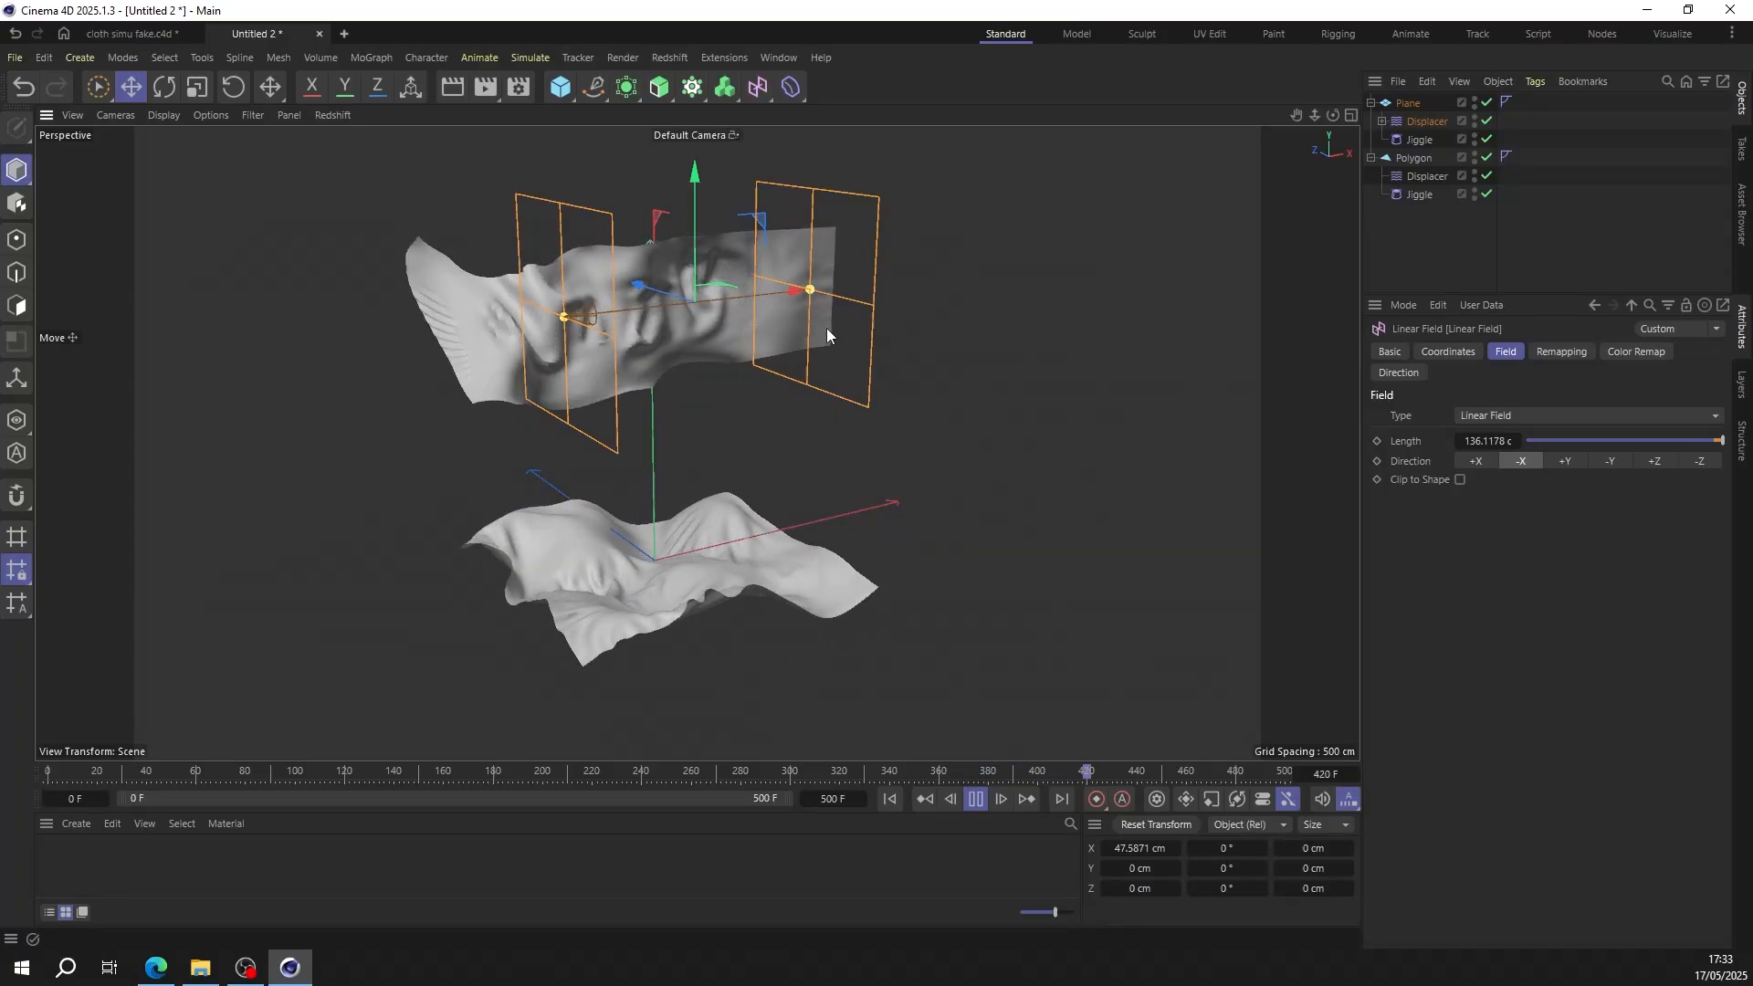
left_click_drag(731, 305, 758, 378, "alt")
left_click(1435, 239)
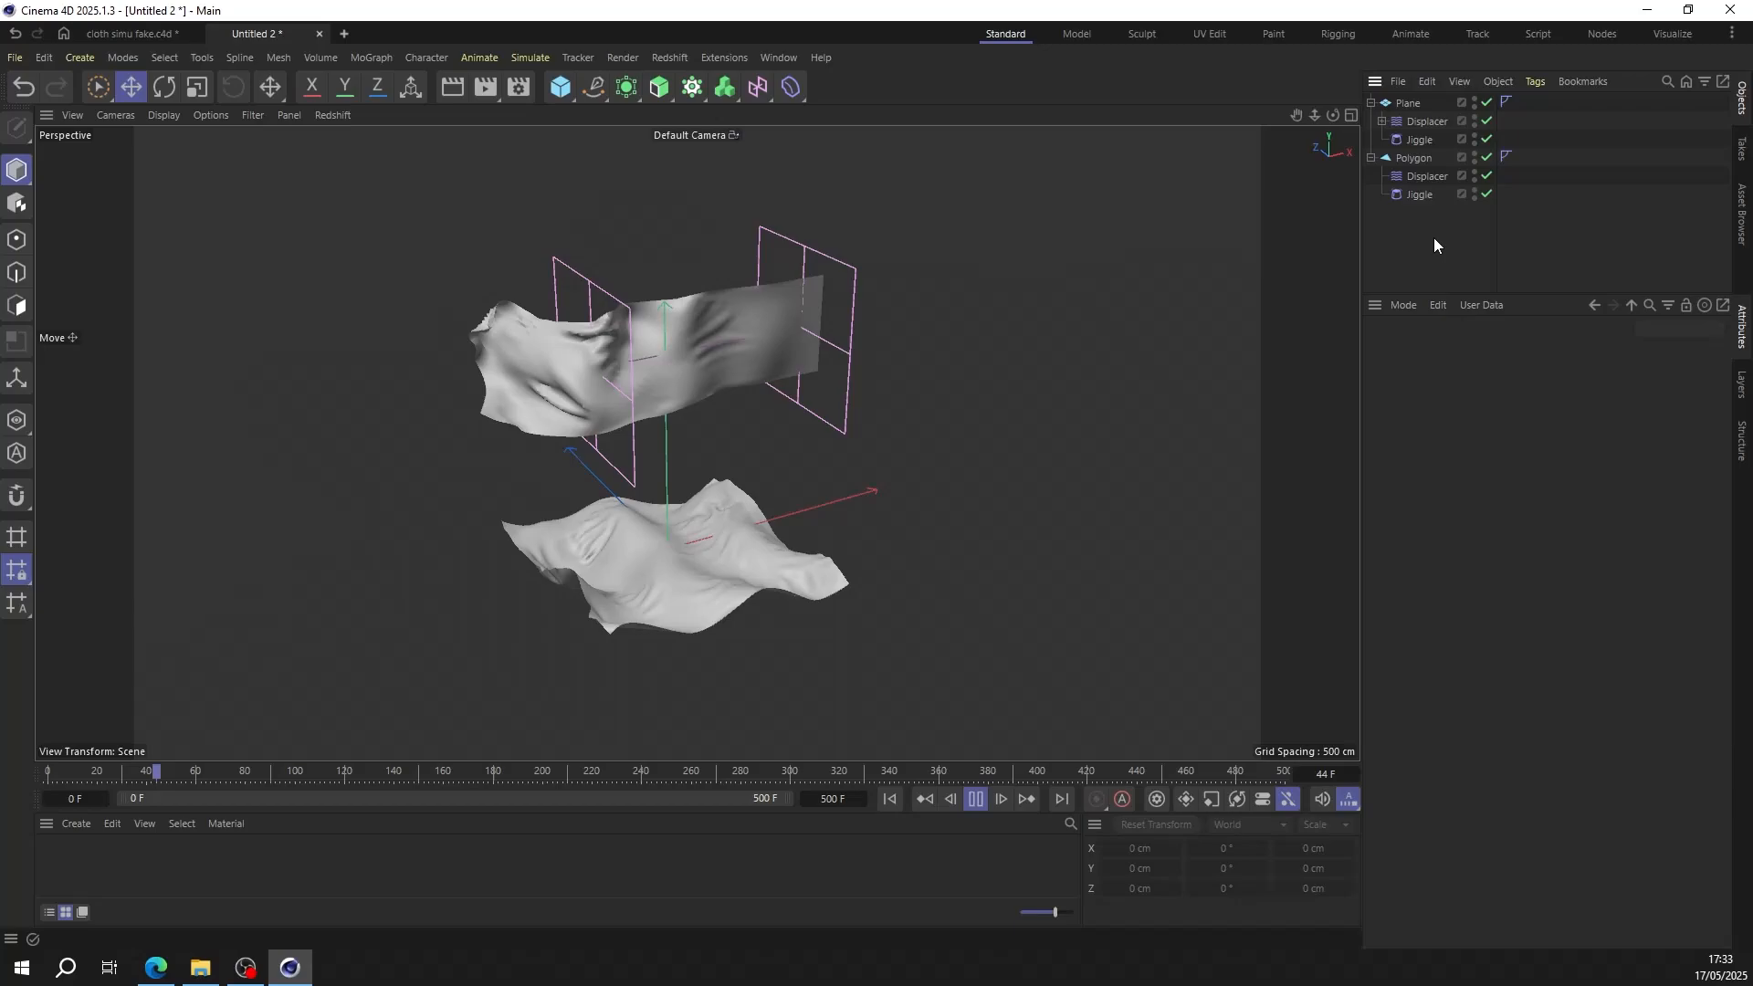